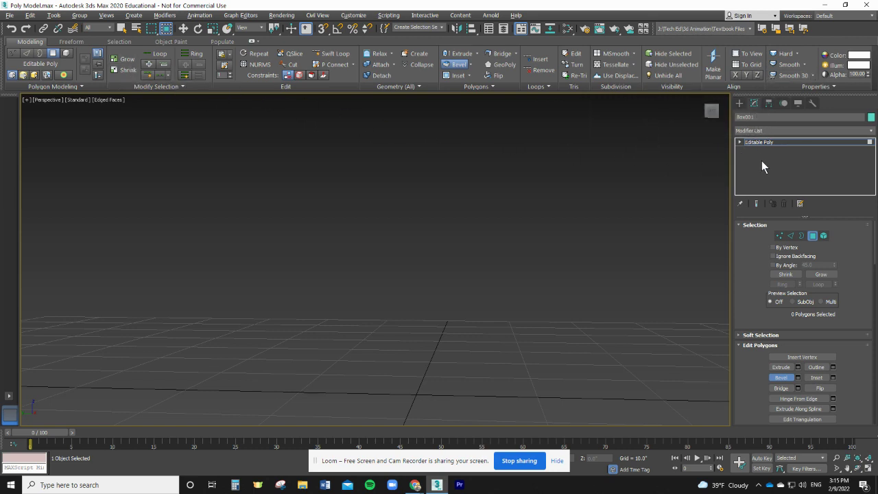
Show the Standard Primitives in the Create panel and orbit the Perspective view slightly
left_click(741, 104)
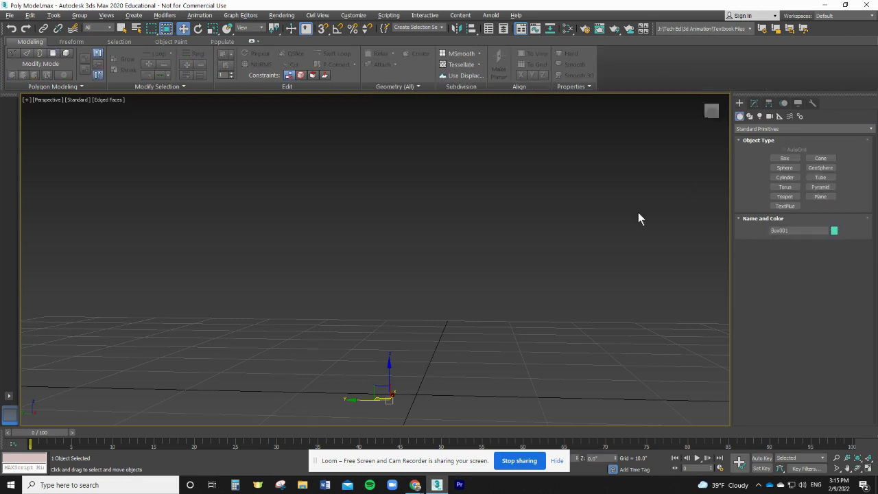
middle_click_drag(506, 341, 466, 354, "alt")
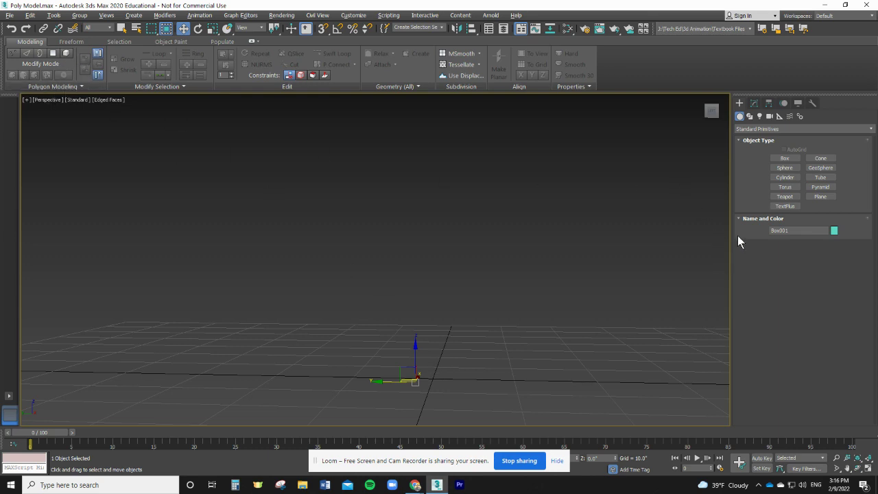
Draw a box on the grid and set its Length, Width and Height to 3" each
left_click(785, 158)
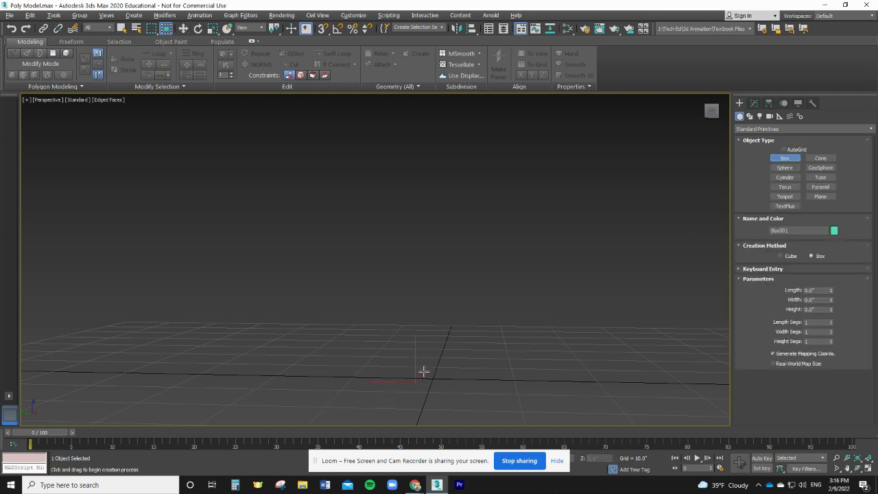
left_click_drag(421, 371, 454, 388)
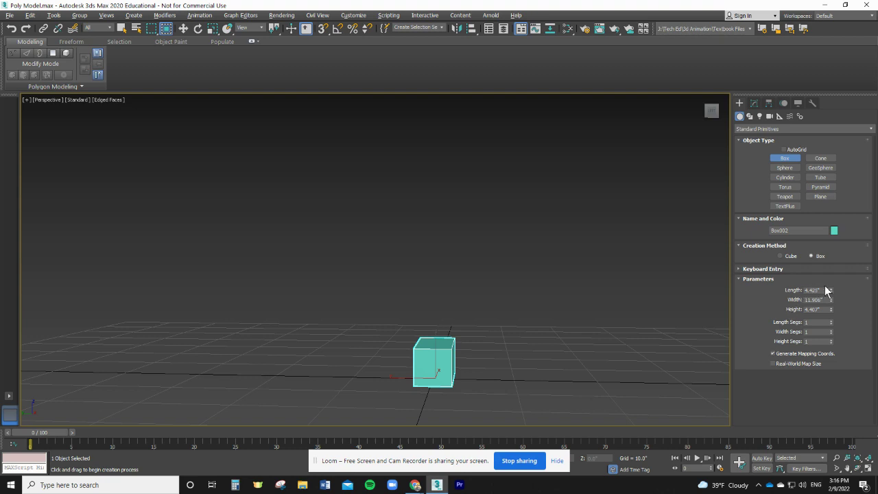
double_click(820, 292)
type("3")
key("Tab")
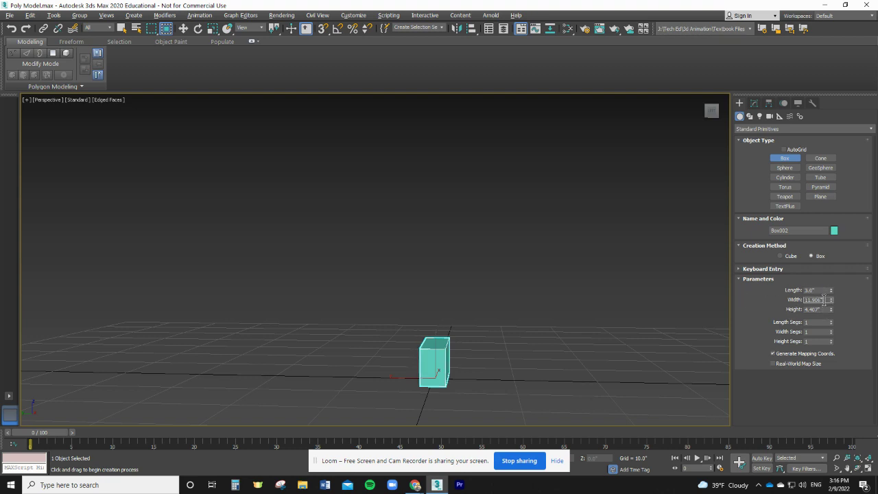
type("13")
left_click_drag(821, 297, 779, 299)
type("3")
key("Tab")
type("3")
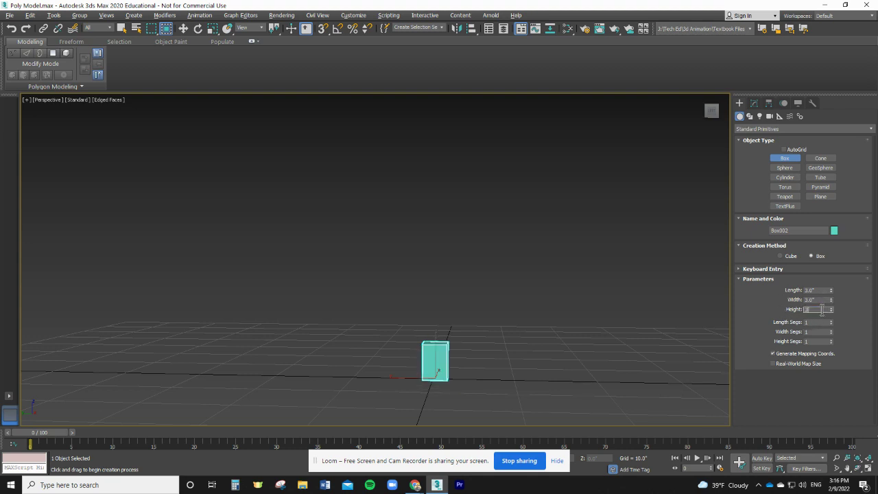
key("Return")
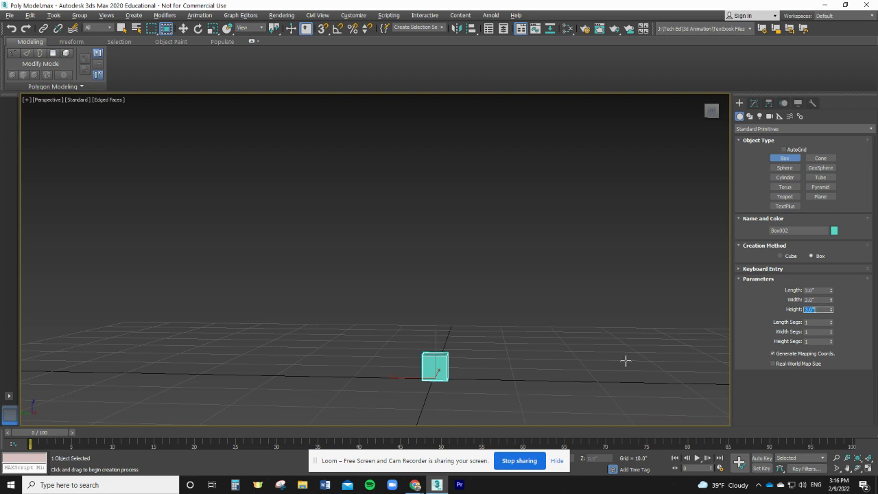
scroll(624, 367, "up", 2)
scroll(340, 376, "up", 1)
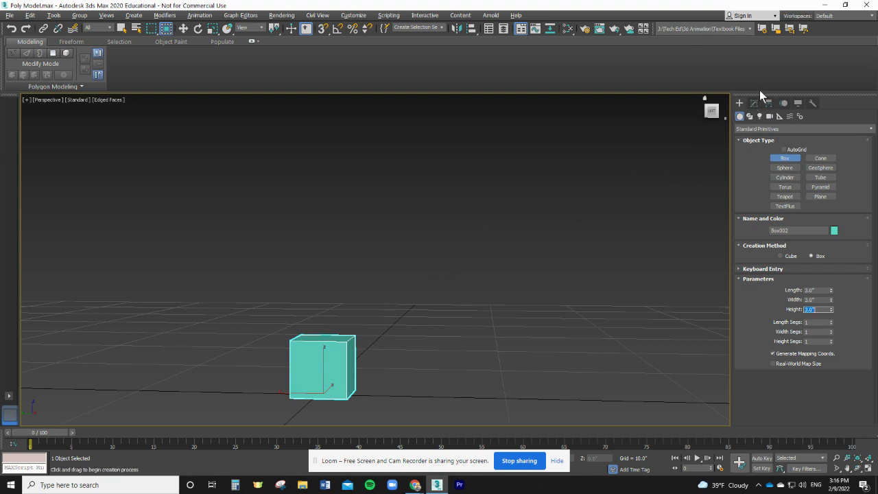
Open the box in the Modify panel with Select and Move active, and dismiss the screen-sharing notice
left_click(752, 103)
key("w")
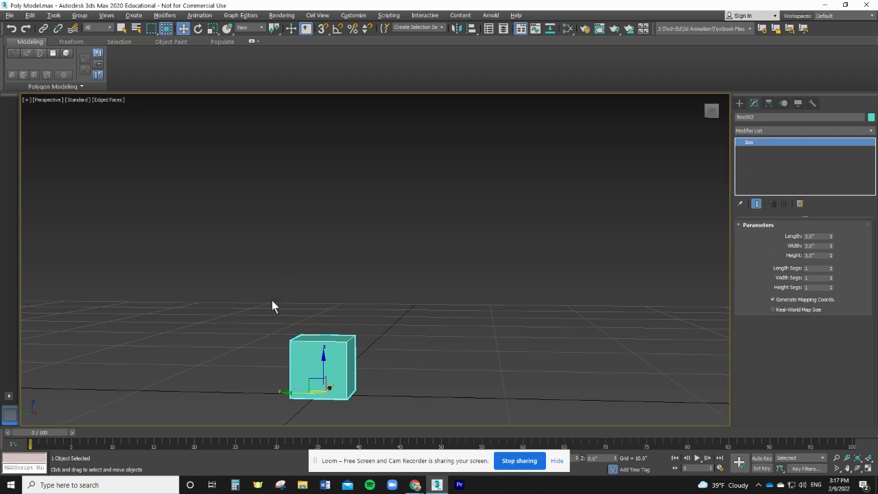
right_click(2, 63)
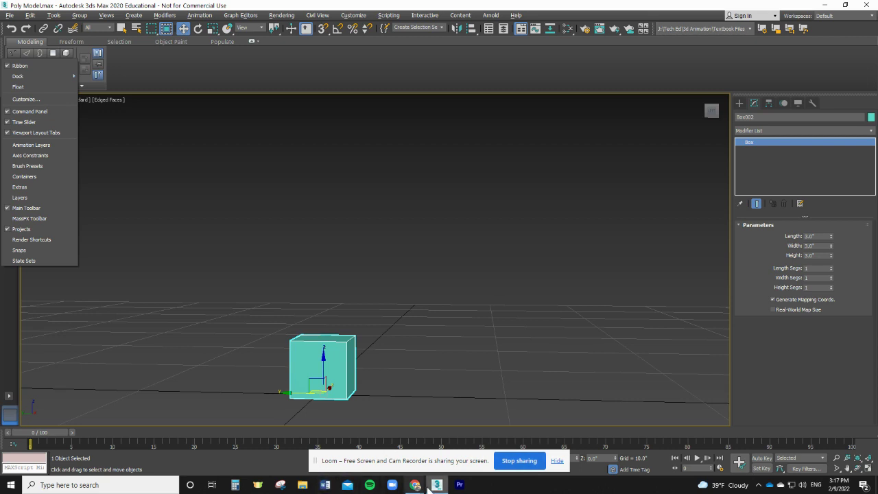
key("alt+Tab")
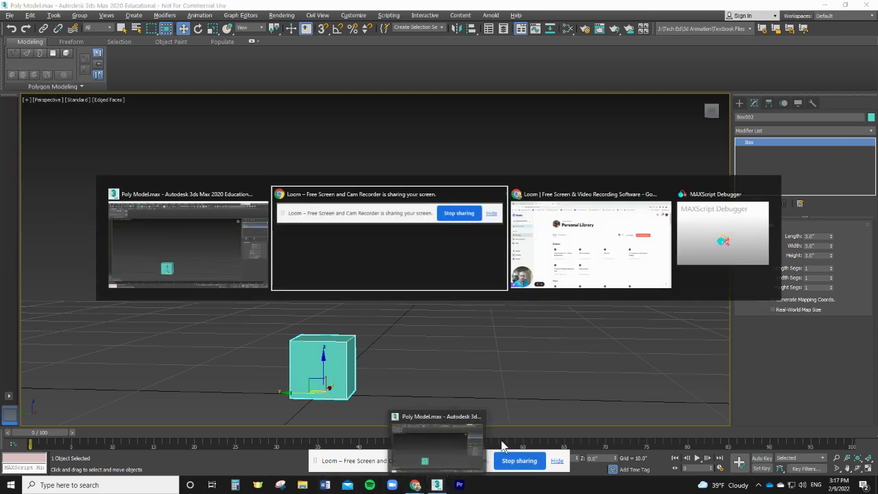
key("Tab")
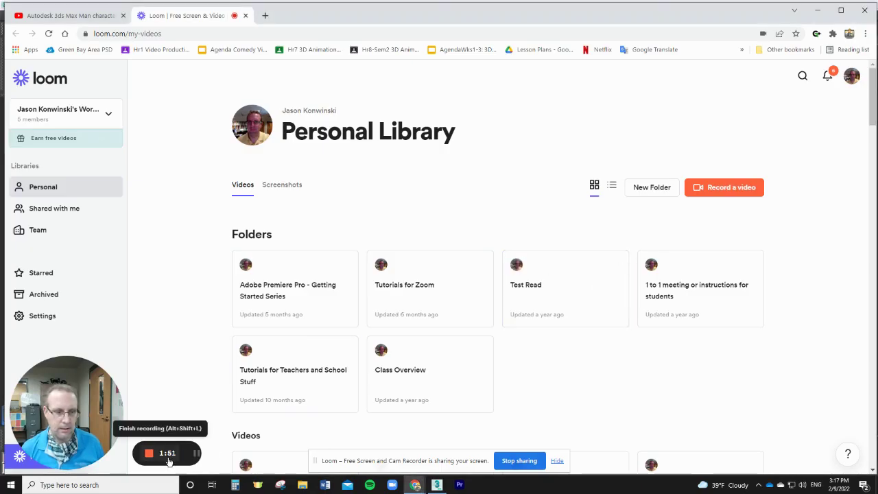
key("alt+Tab")
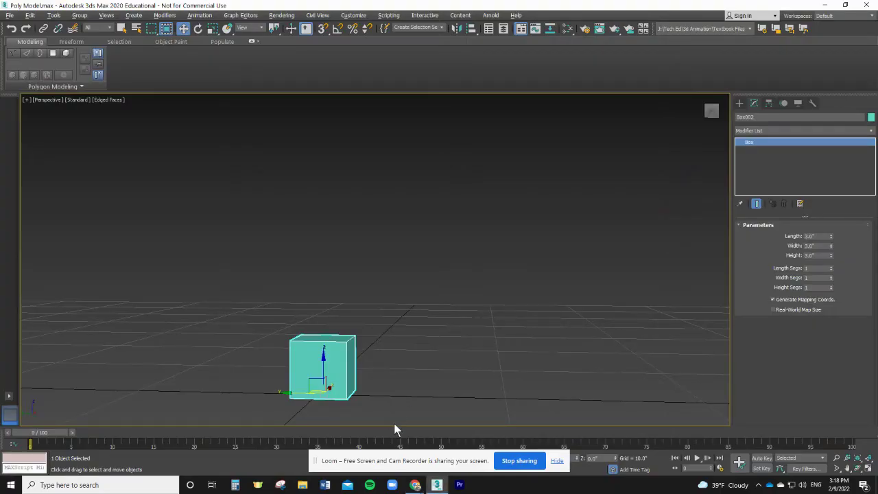
left_click(557, 460)
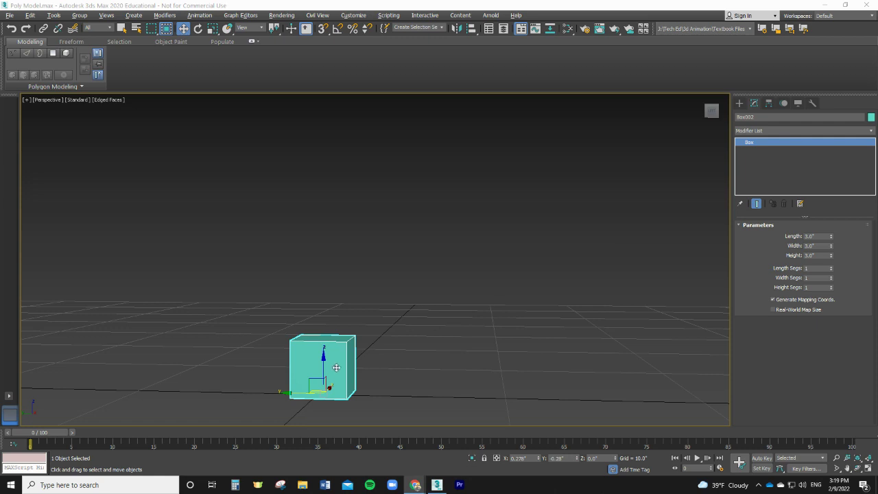
Toggle the Ribbon off and back on through the toolbar right-click menu
right_click(5, 46)
mouse_move(29, 60)
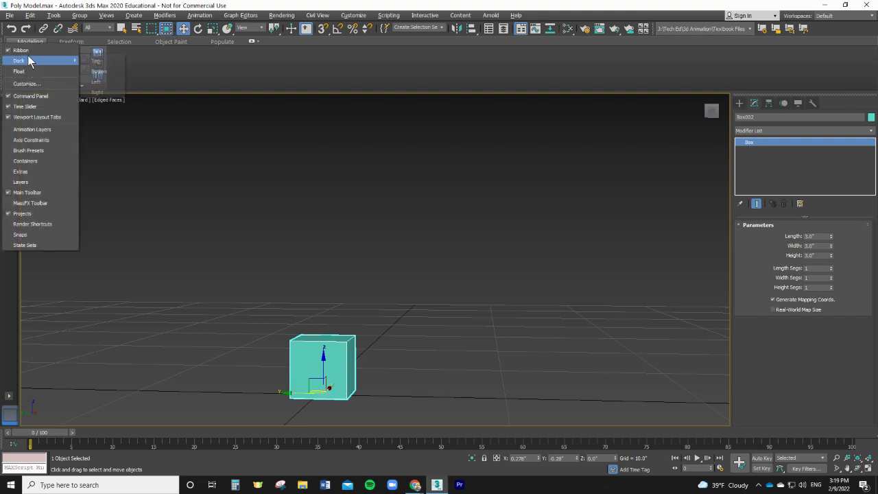
left_click(2, 34)
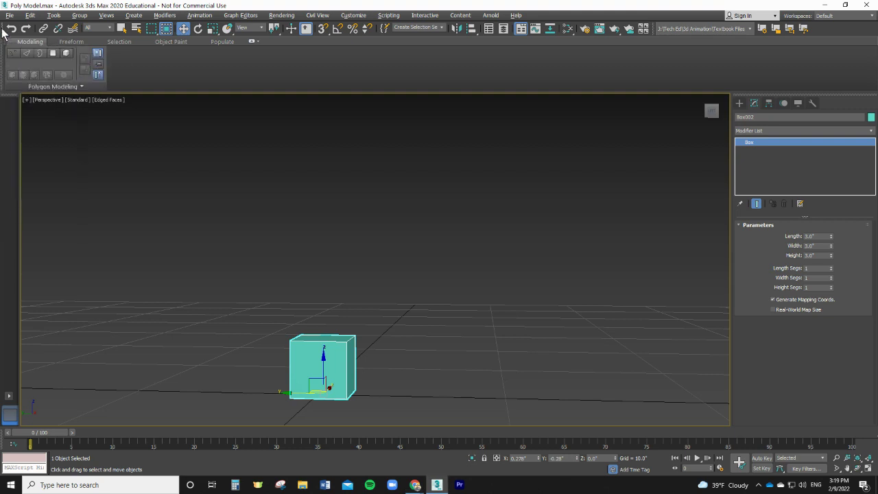
right_click(2, 31)
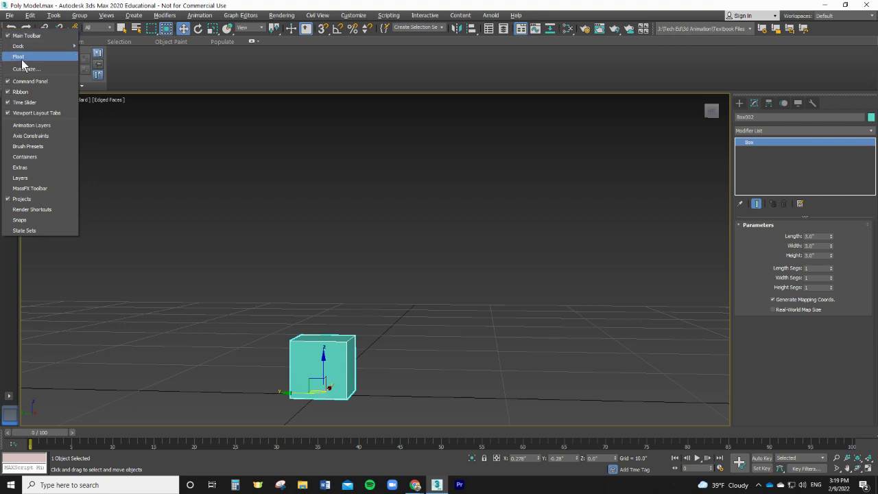
left_click(21, 91)
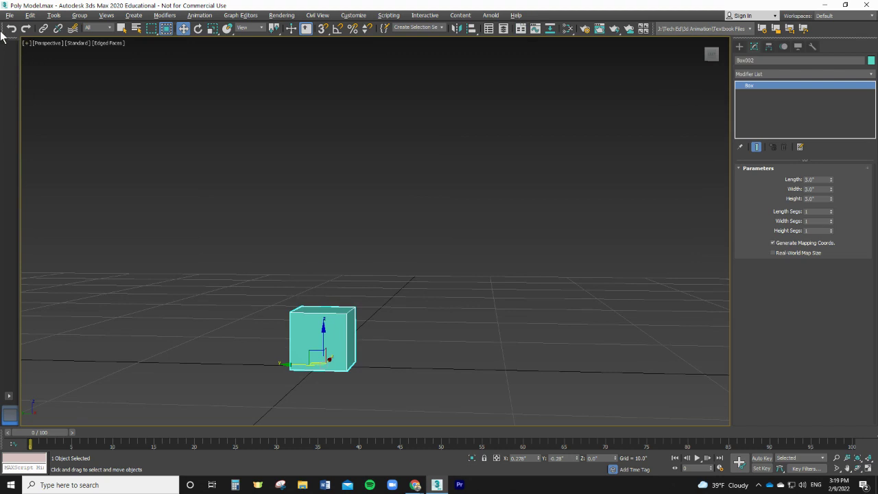
right_click(4, 35)
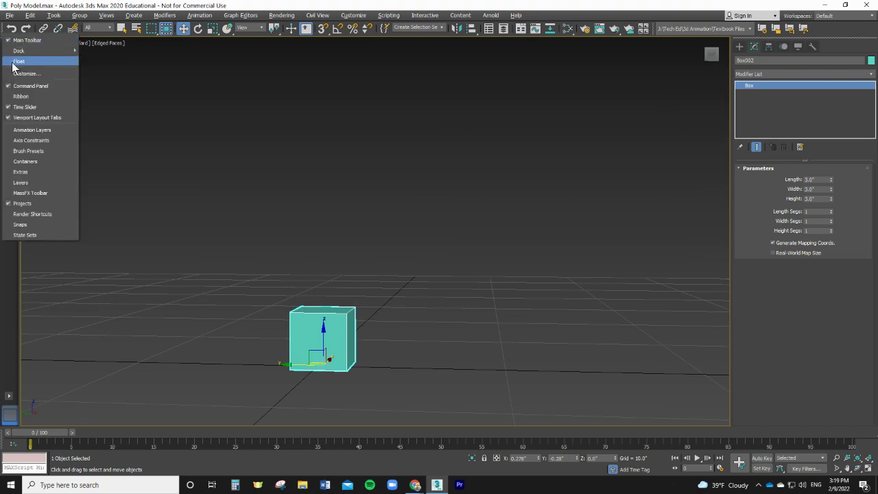
left_click(20, 103)
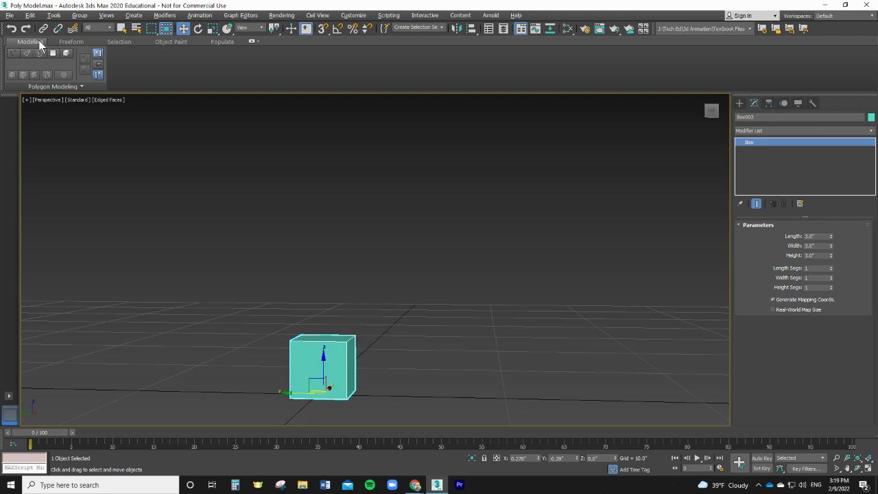
left_click(76, 83)
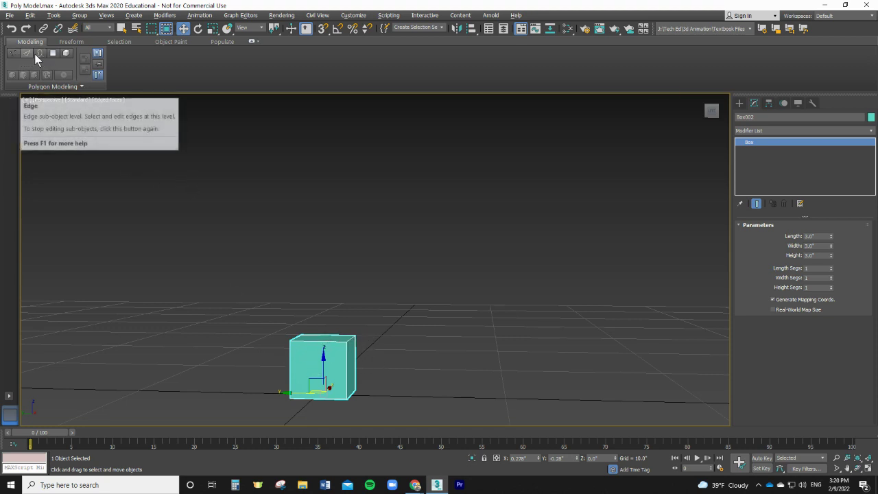
right_click(334, 352)
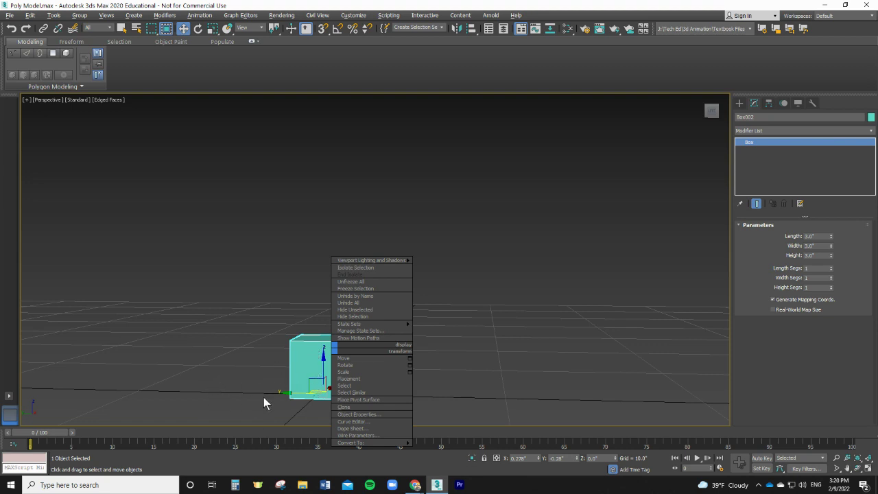
Convert Box002 to an Editable Poly from the modifier stack's right-click menu
mouse_move(366, 444)
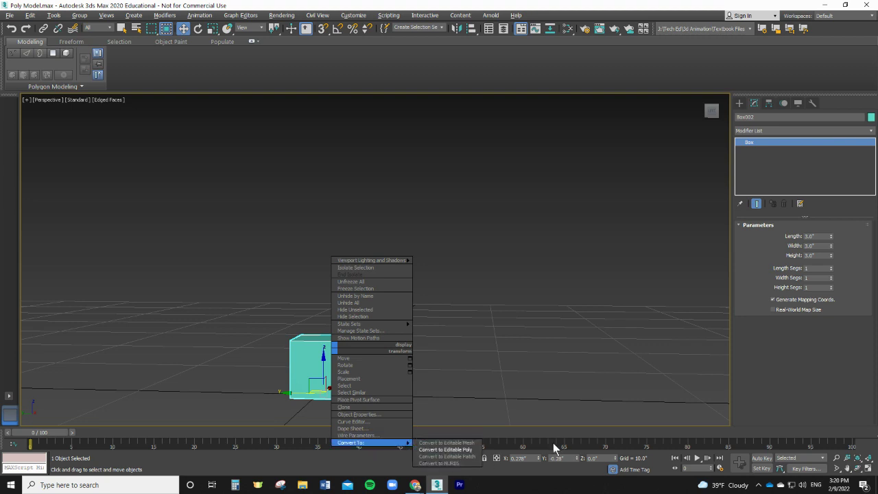
left_click(753, 142)
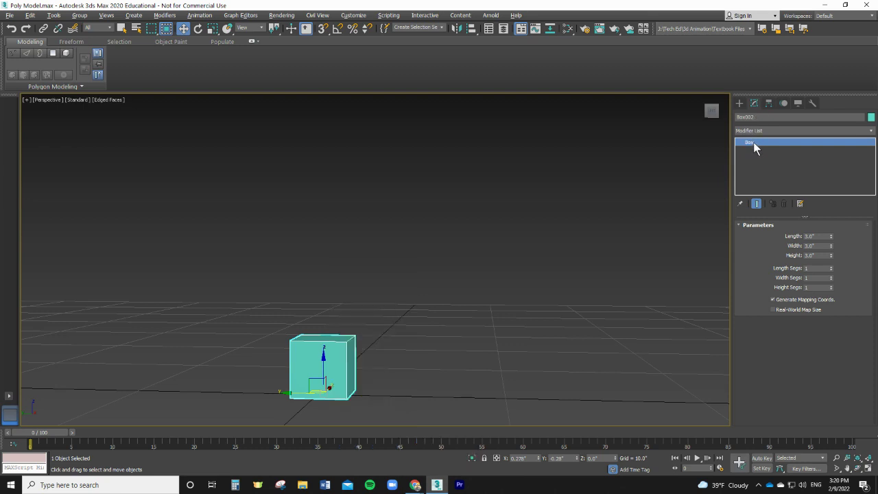
right_click(753, 142)
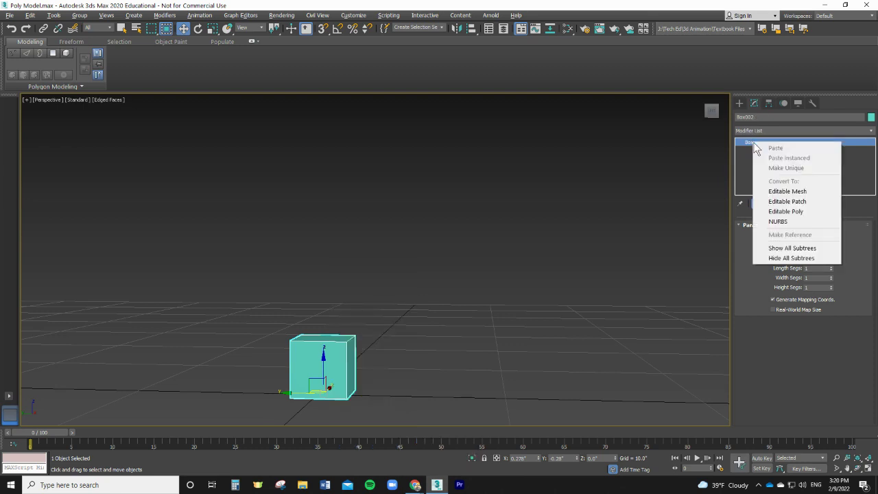
left_click(785, 211)
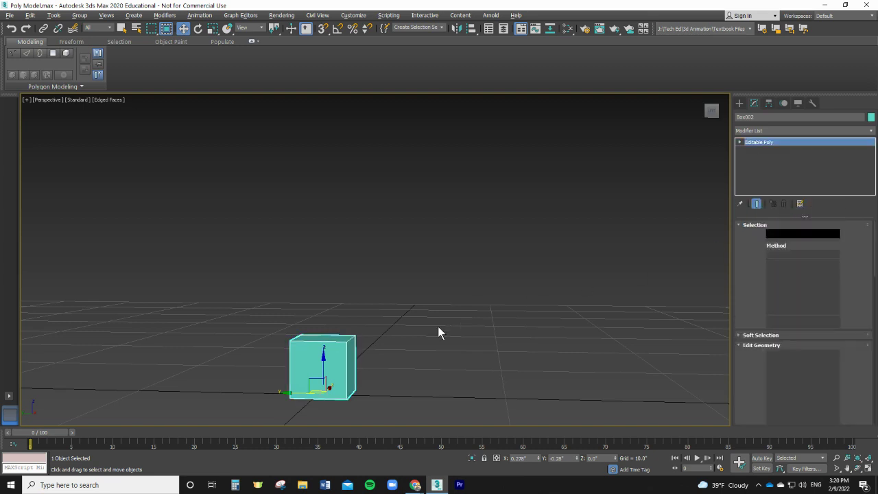
right_click(325, 355)
mouse_move(339, 449)
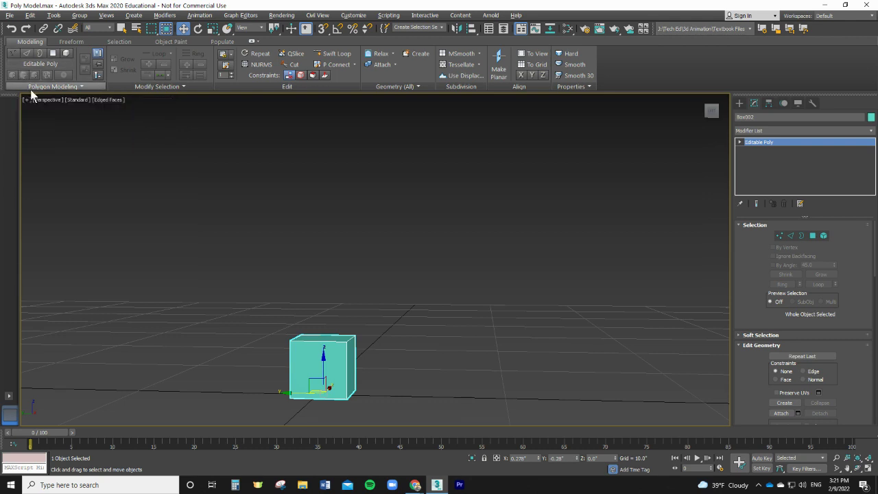
In Vertex mode, undo the stretched top corner vertex and move it back down to Z 3.0
left_click(12, 55)
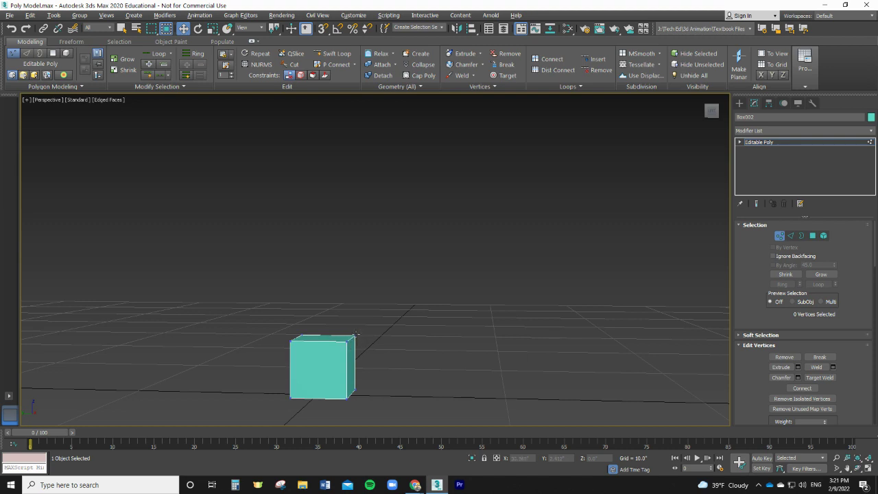
left_click_drag(355, 337, 378, 322)
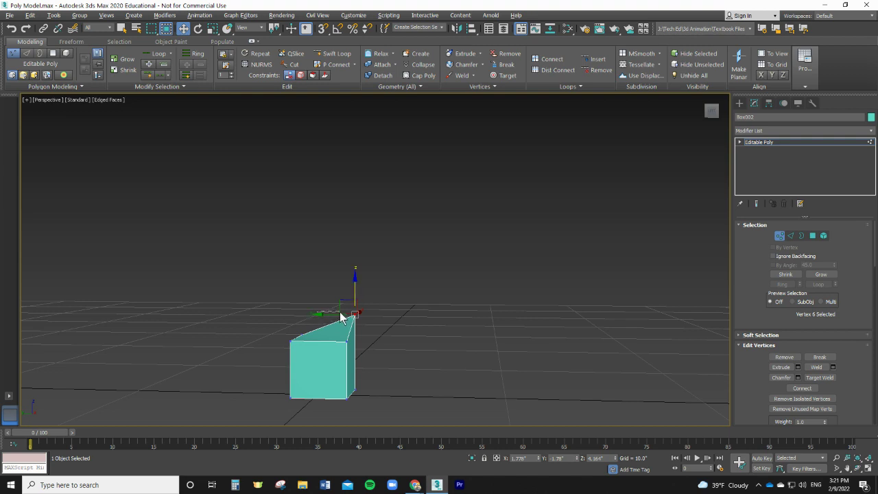
left_click(336, 319)
left_click(353, 316)
left_click_drag(330, 316, 349, 312)
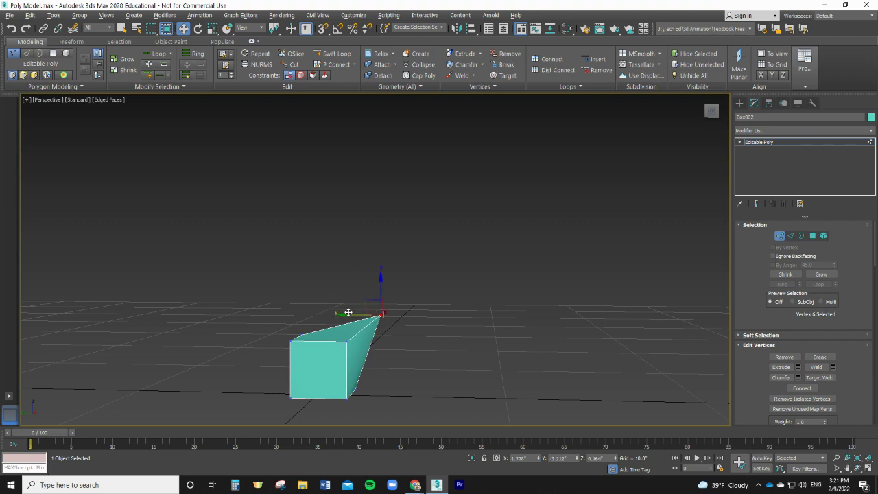
key("ctrl+z")
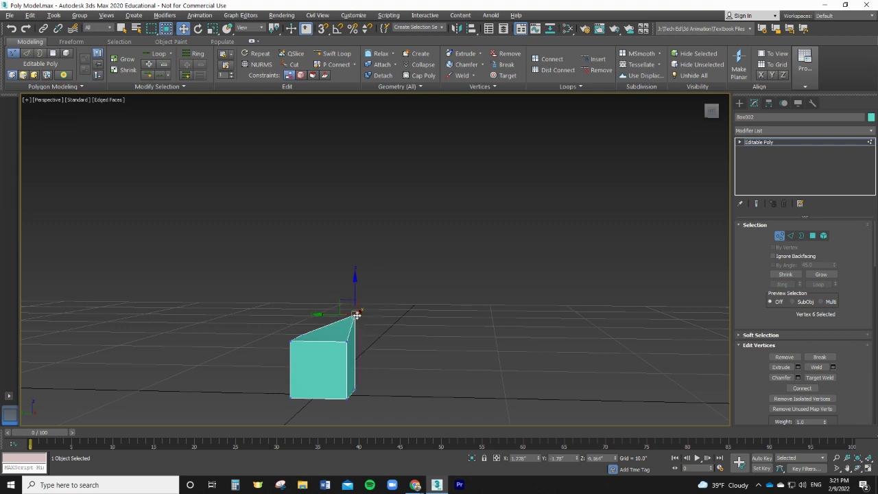
left_click(340, 323)
left_click(354, 314)
left_click_drag(354, 315, 350, 332)
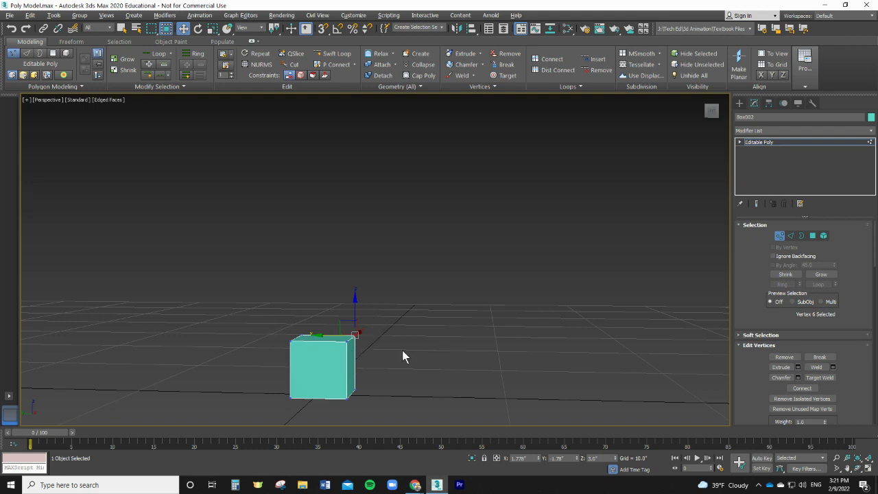
Check the top and front-right vertical edges in Edge mode, then switch to Border mode
left_click(28, 55)
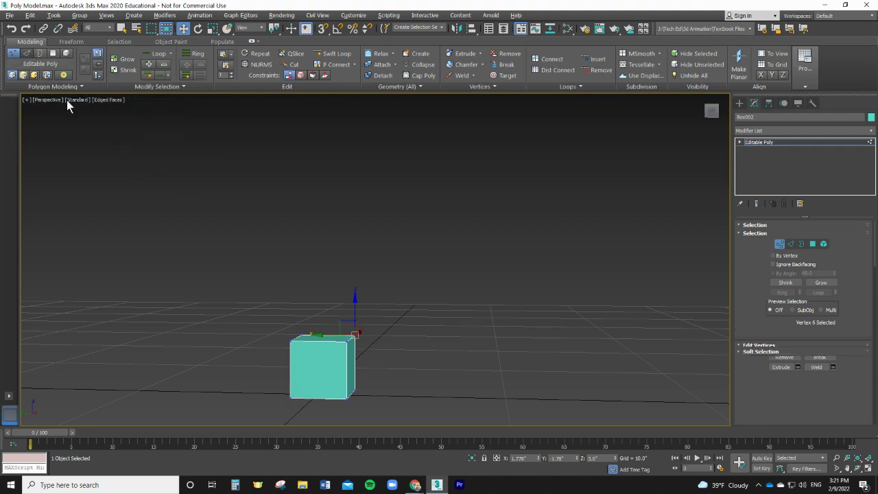
left_click(349, 337)
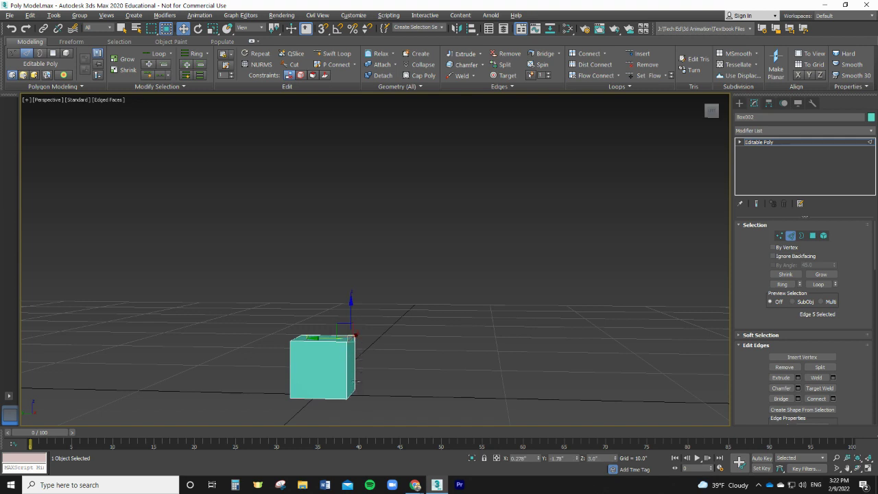
left_click(347, 382)
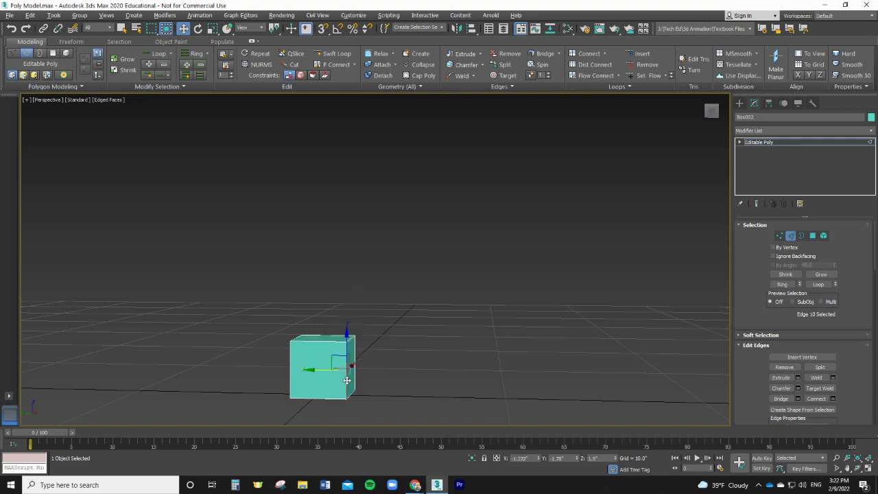
left_click(350, 338)
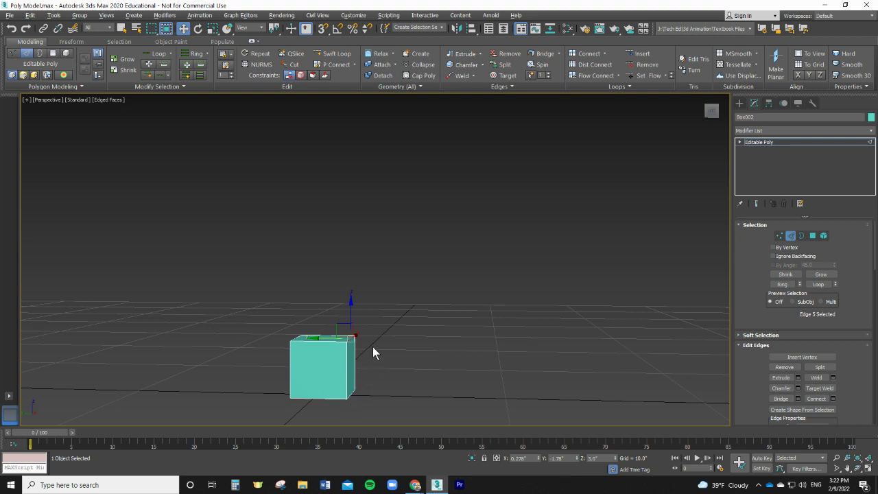
scroll(365, 401, "up", 4)
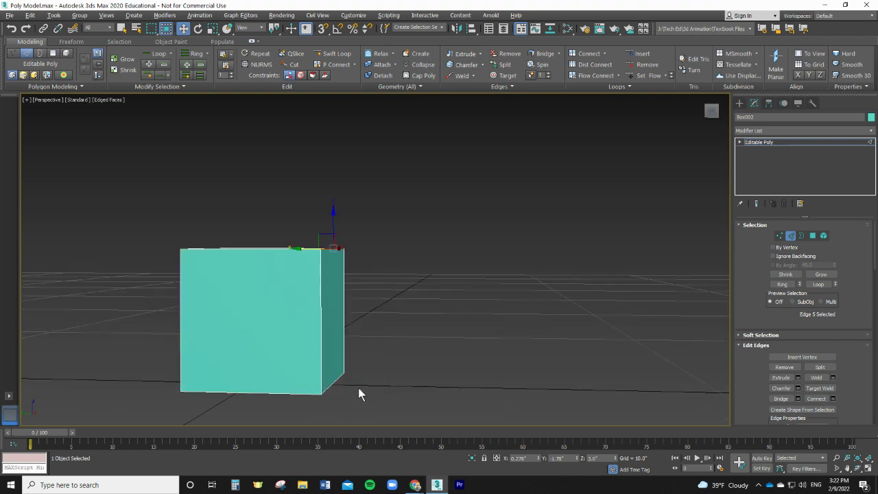
scroll(369, 375, "up", 2)
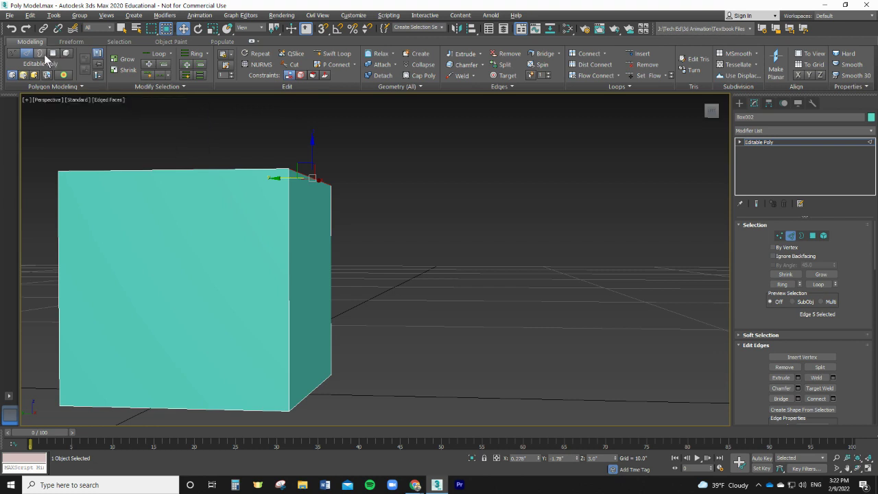
scroll(161, 218, "down", 2)
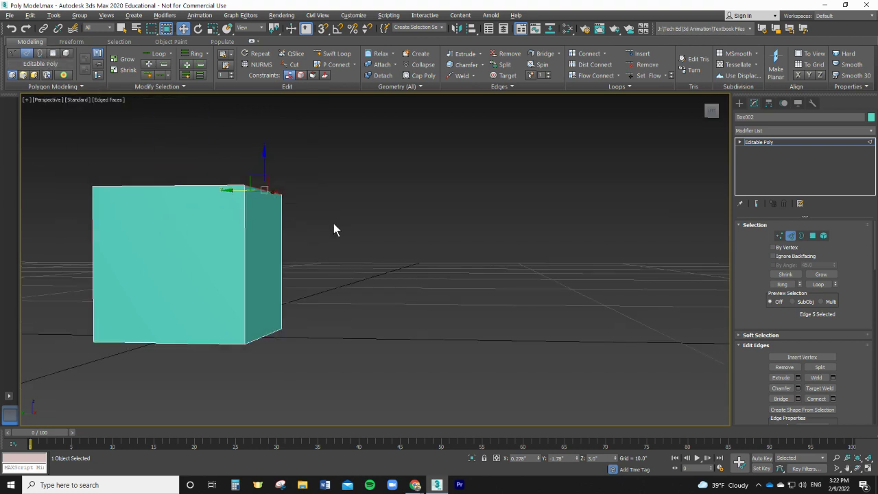
middle_click_drag(334, 234, 334, 267, "alt")
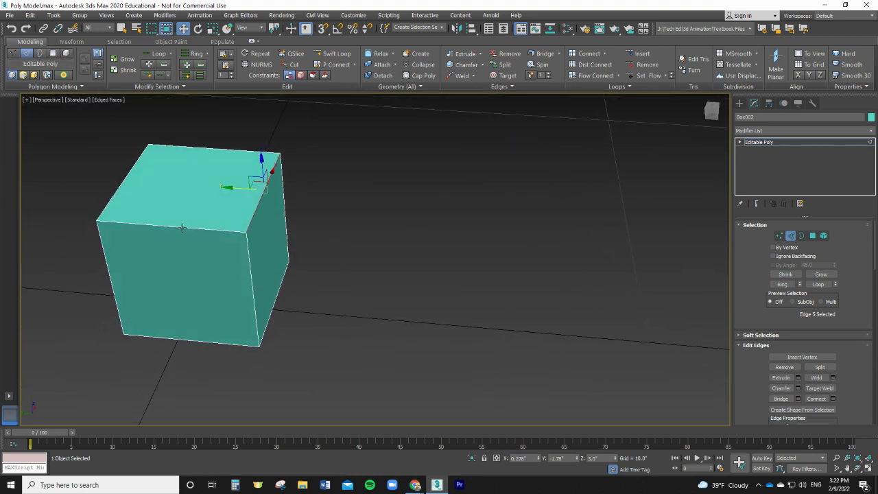
left_click(42, 51)
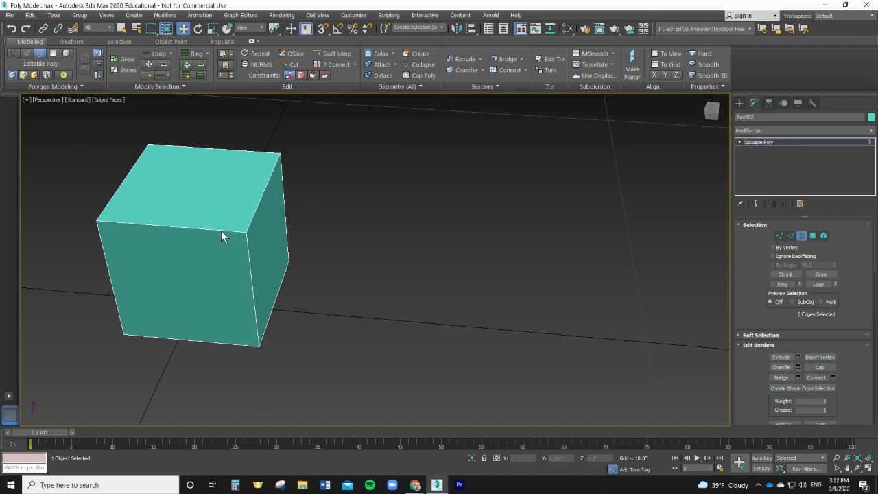
Select the top polygon and move it down along Z to about 1.759
left_click(53, 53)
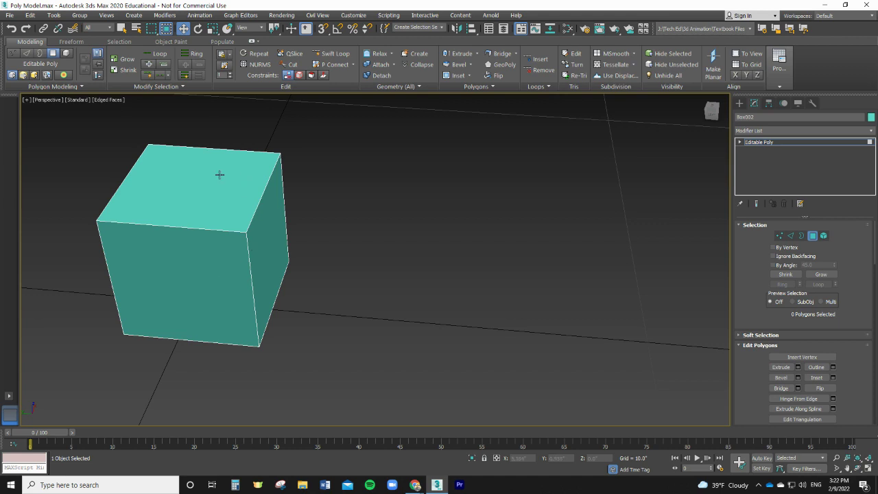
left_click(201, 189)
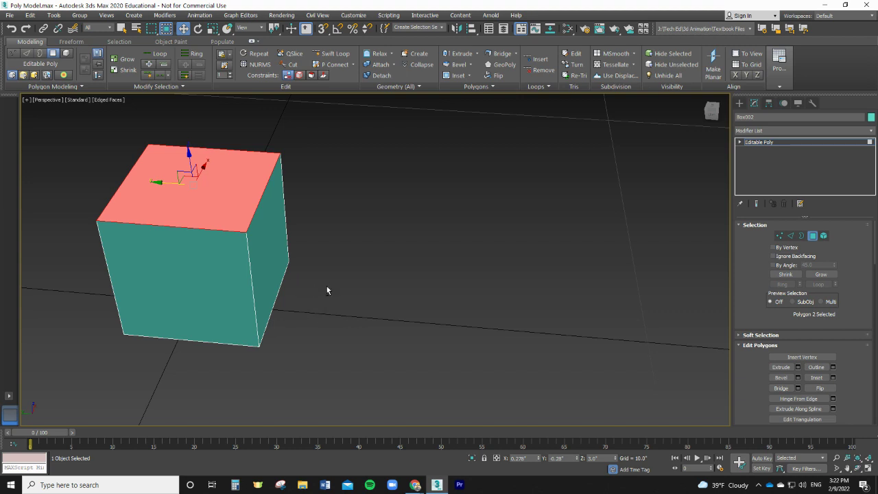
middle_click_drag(326, 290, 345, 269, "alt")
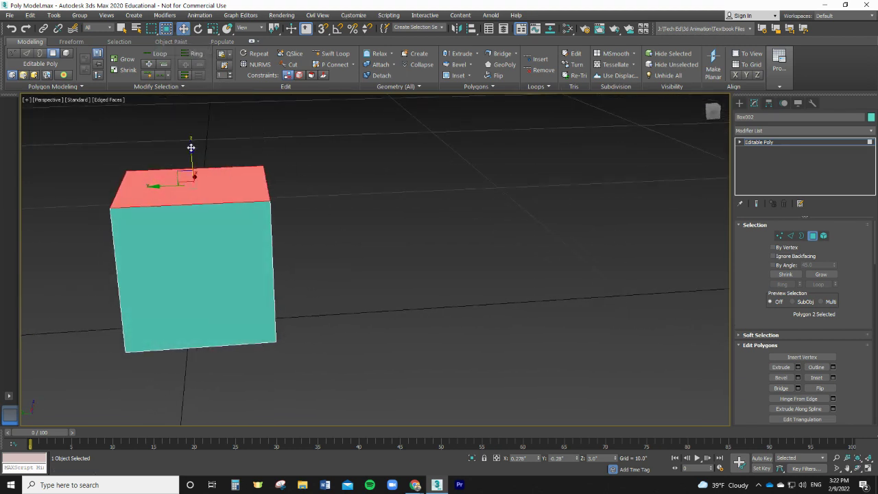
left_click_drag(190, 147, 190, 101)
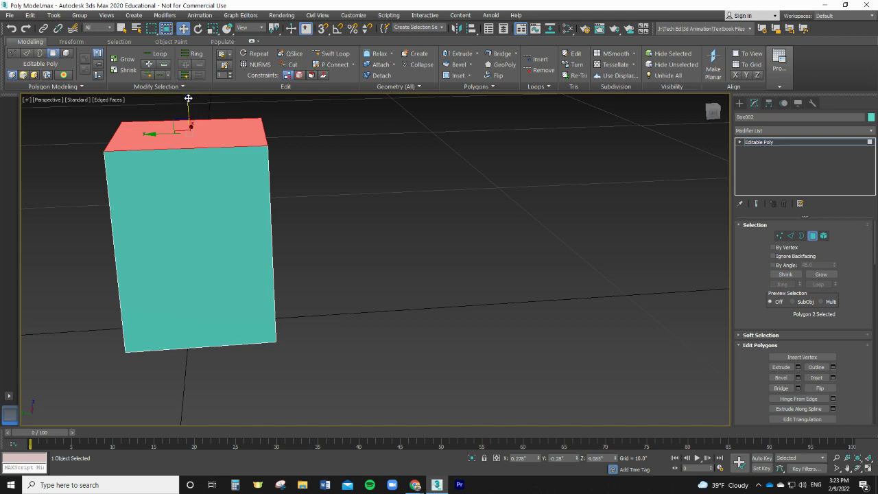
left_click_drag(187, 98, 196, 178)
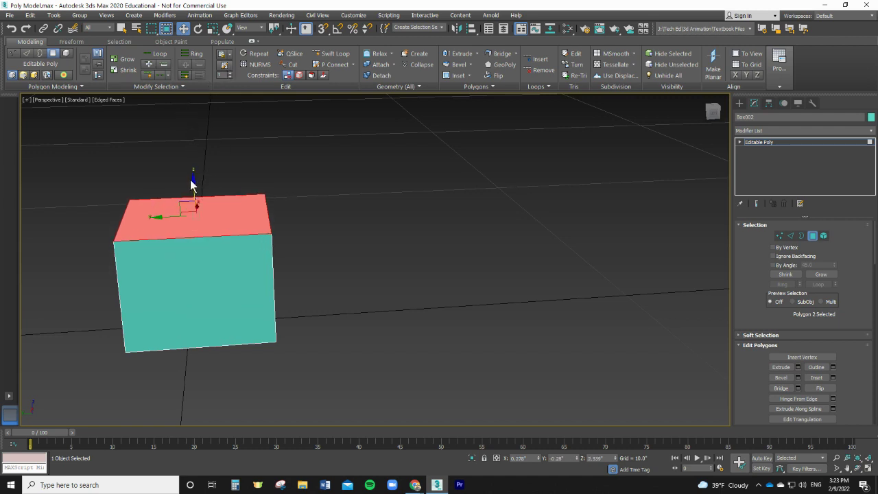
left_click_drag(193, 181, 204, 105, "shift")
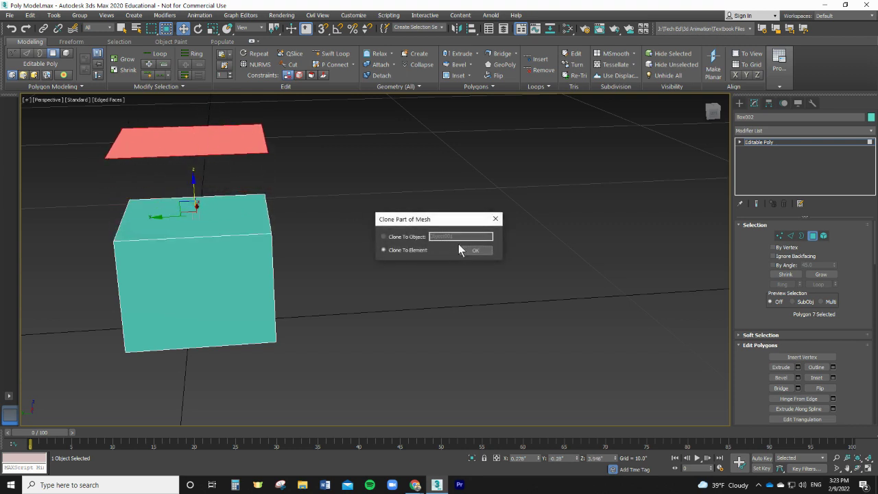
left_click(495, 220)
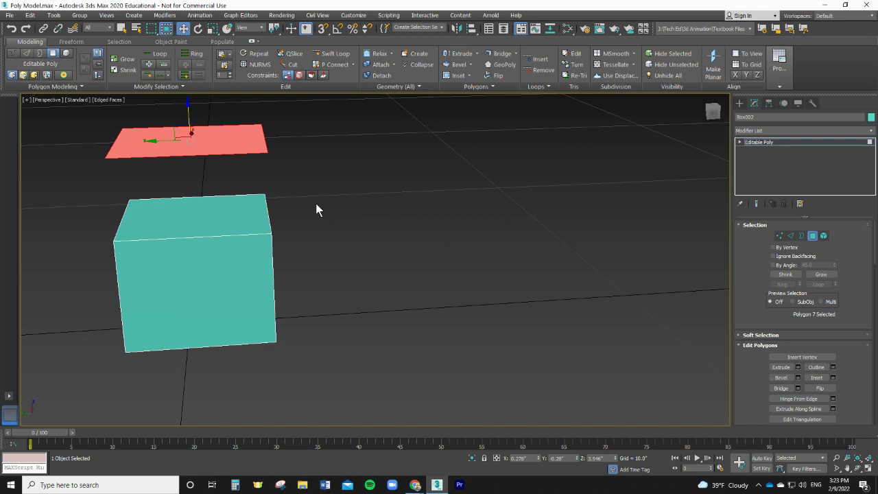
key("ctrl+z")
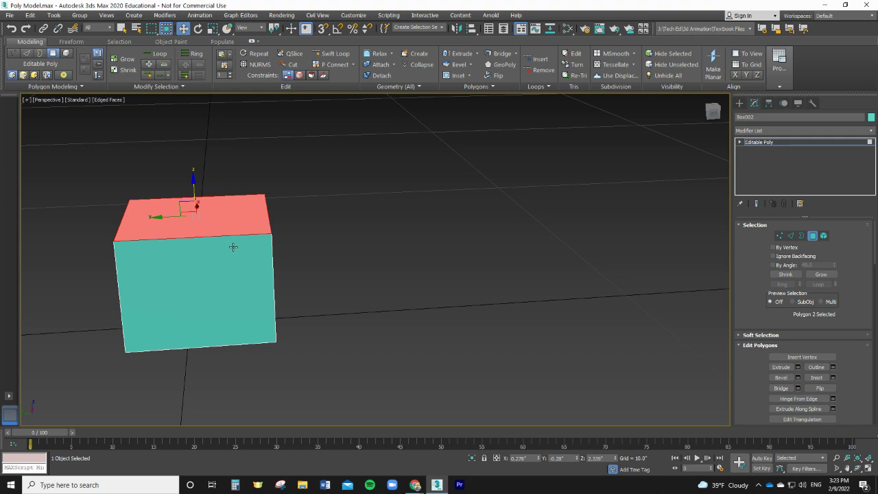
Delete the top polygon and select the box as a single element to check it
key("Delete")
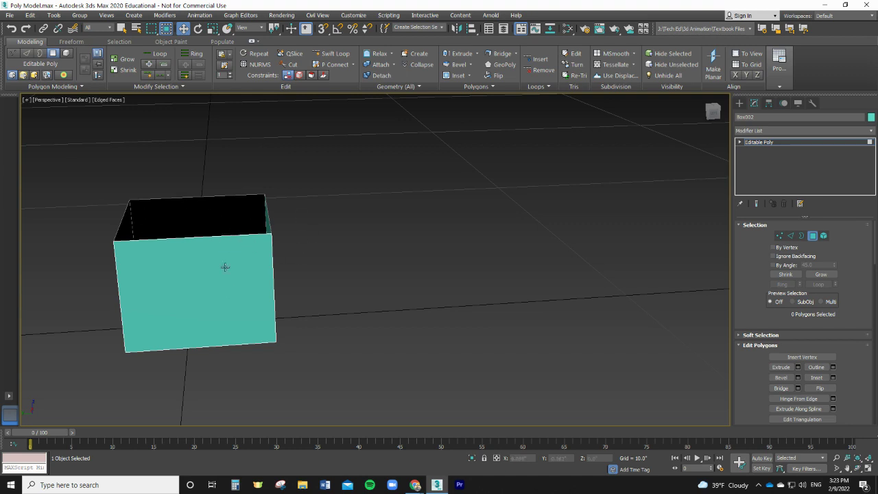
left_click(66, 53)
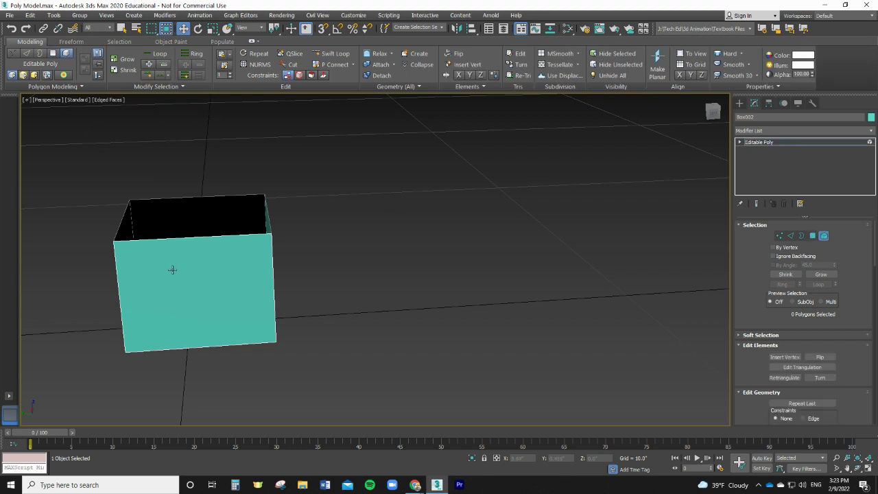
left_click(168, 305)
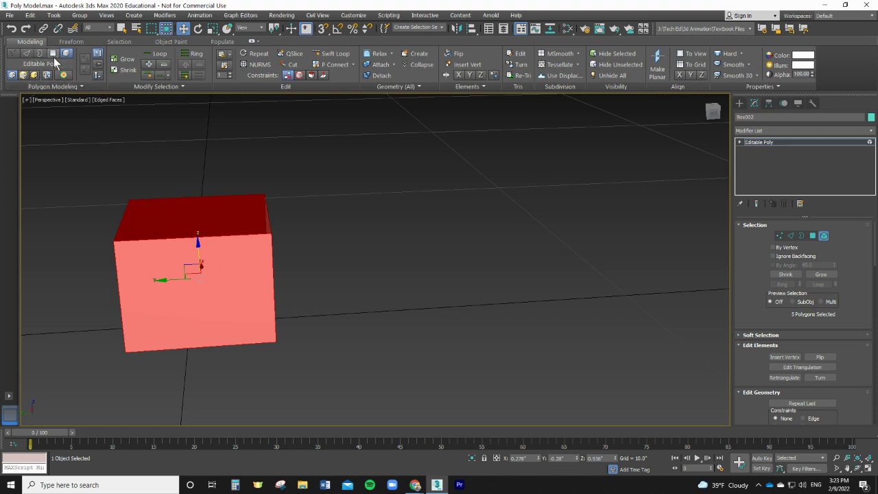
Select the open top border, try Bridge from the front edge, and cancel it
left_click(42, 53)
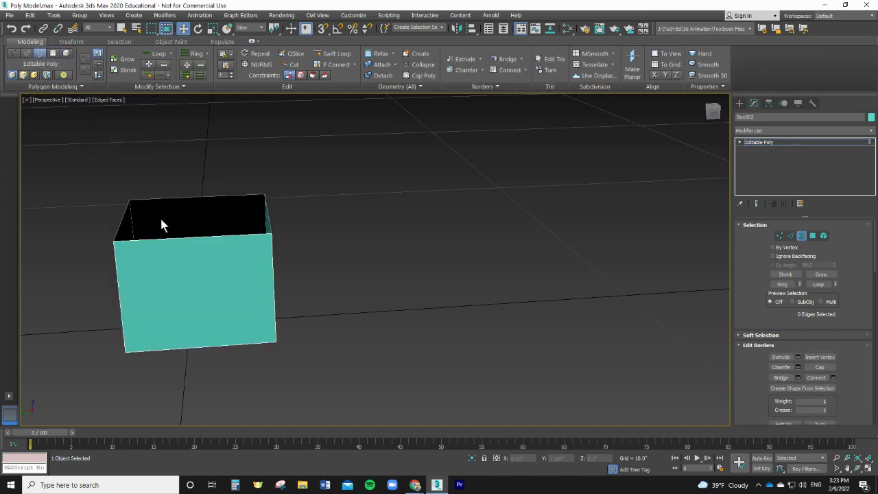
left_click(187, 197)
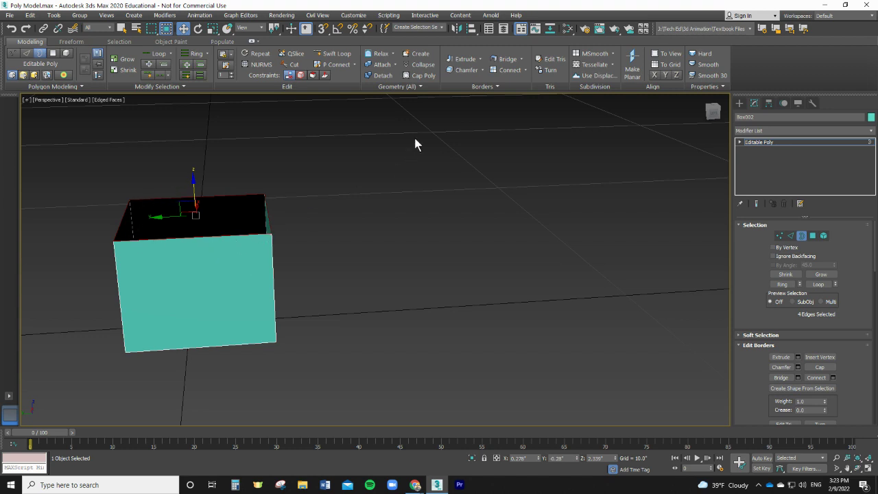
left_click(506, 62)
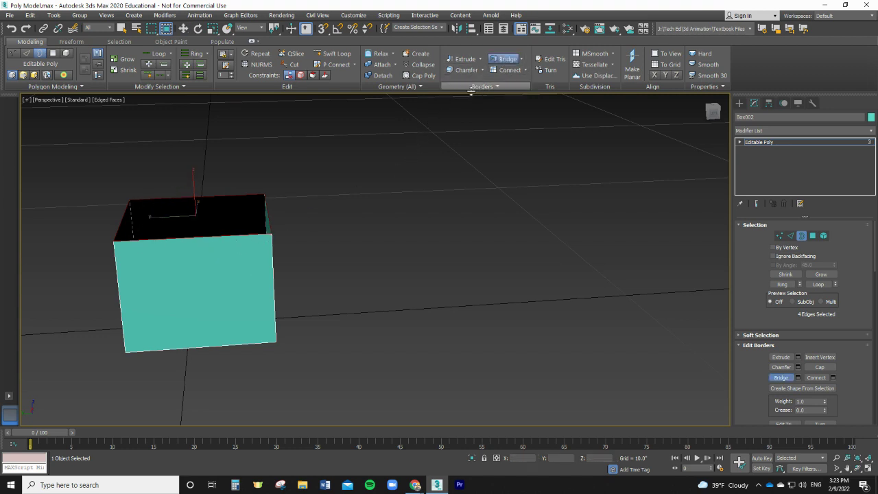
left_click(236, 235)
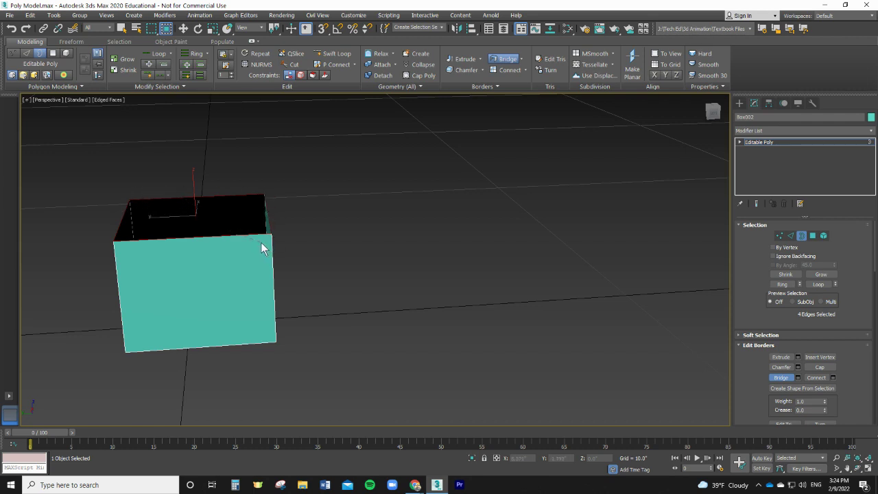
left_click(504, 59)
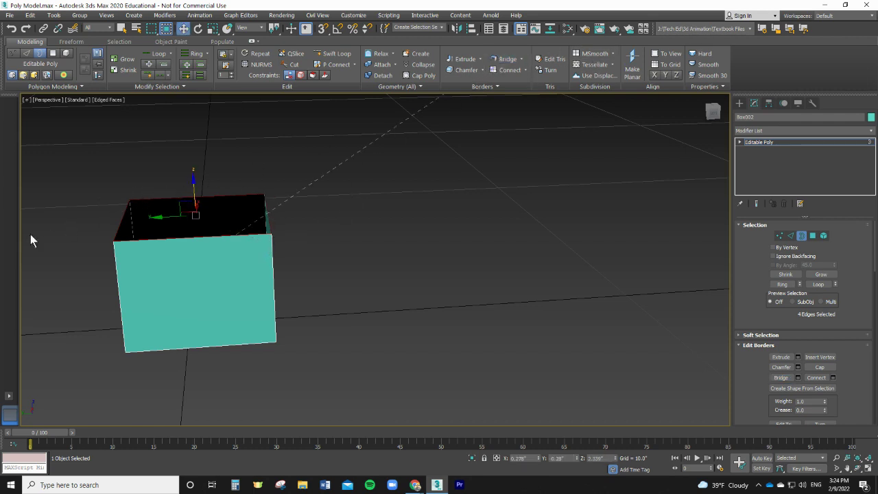
Clear the edge selection, then select the box's top face and delete it
left_click(26, 53)
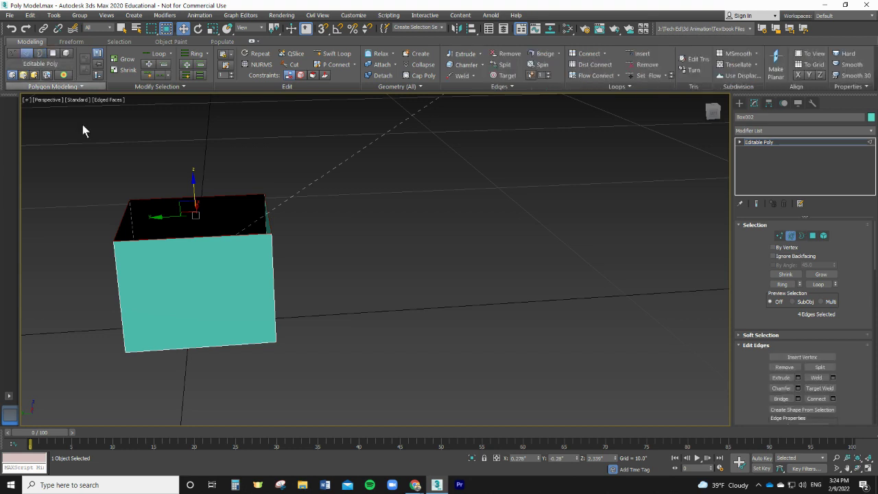
scroll(442, 201, "down", 5)
scroll(460, 205, "up", 4)
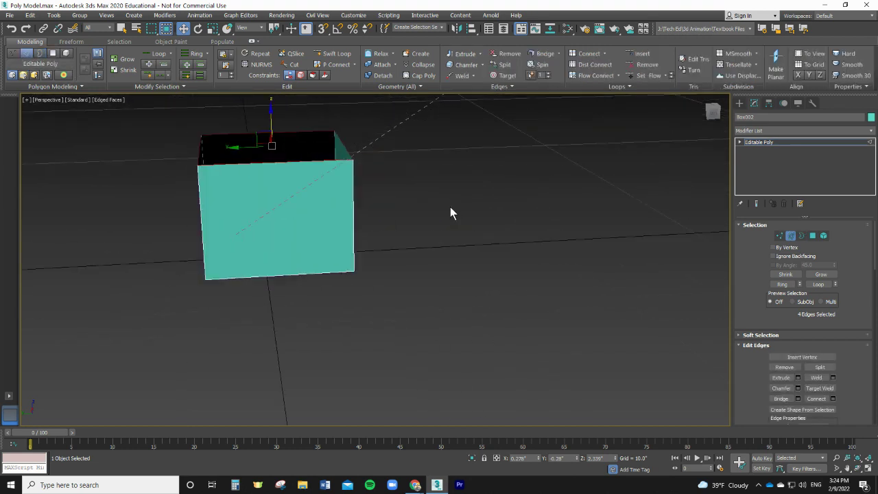
scroll(451, 211, "down", 4)
left_click(415, 237)
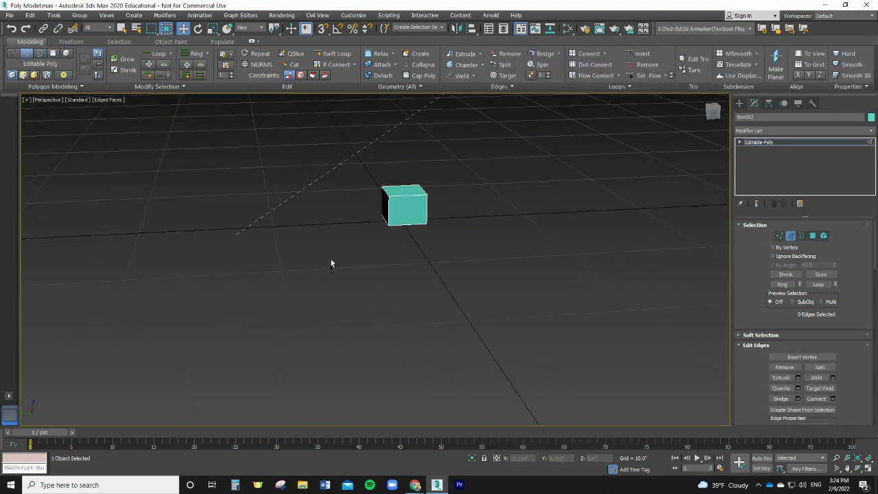
scroll(409, 186, "up", 5)
scroll(430, 251, "down", 1)
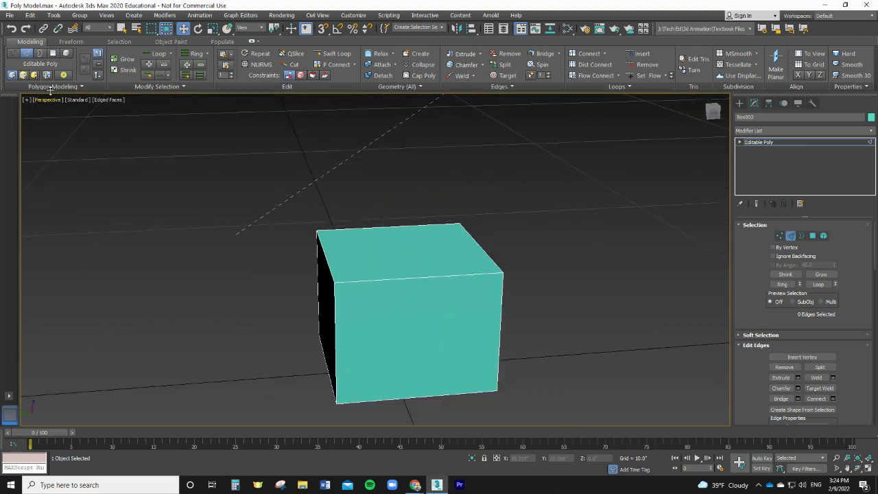
left_click(66, 52)
left_click(405, 248)
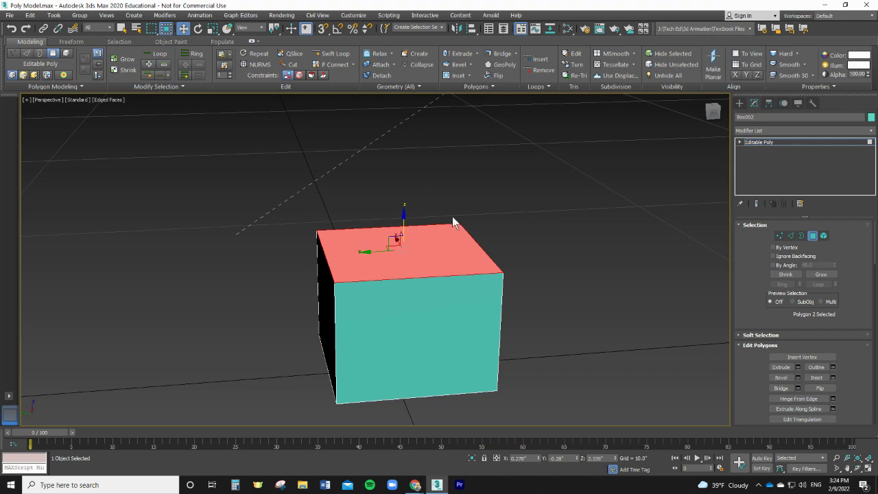
key("Delete")
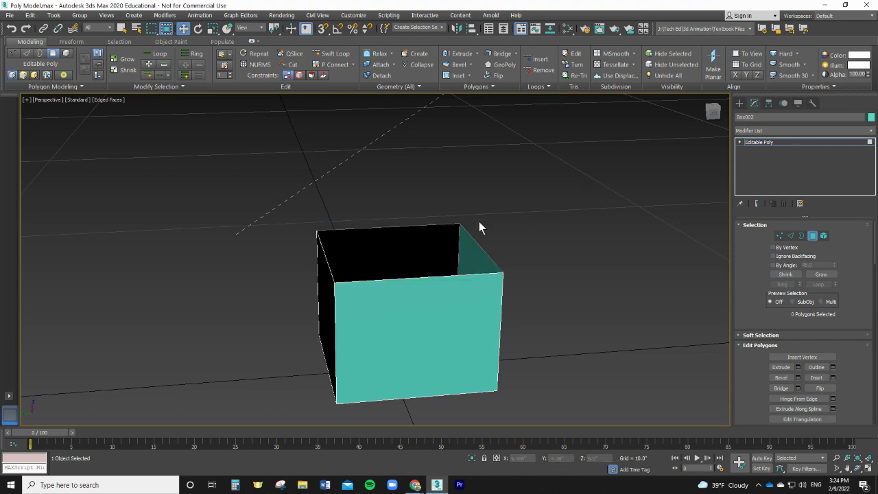
Select two opposite top edges and bridge them to close the top
left_click(26, 54)
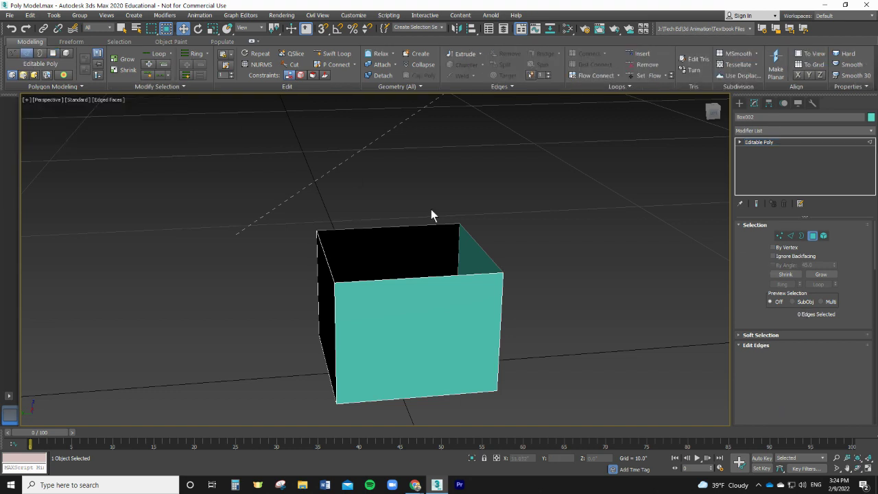
left_click(479, 244)
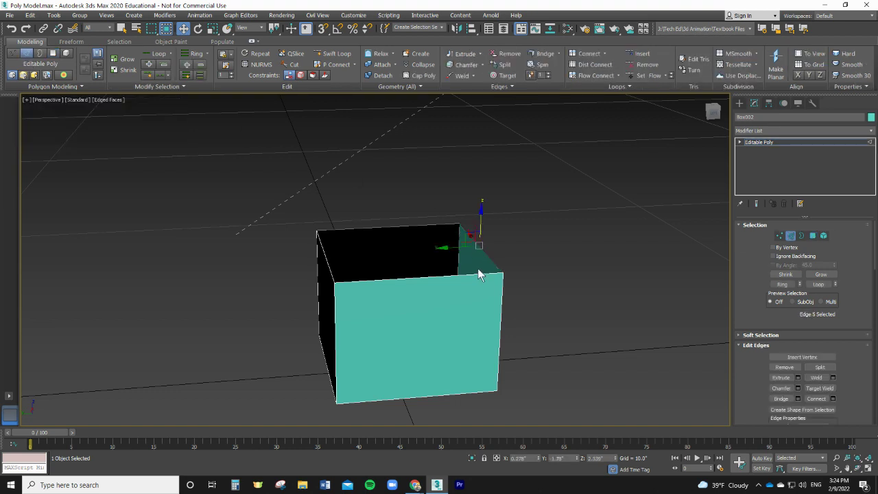
left_click(330, 266, "ctrl")
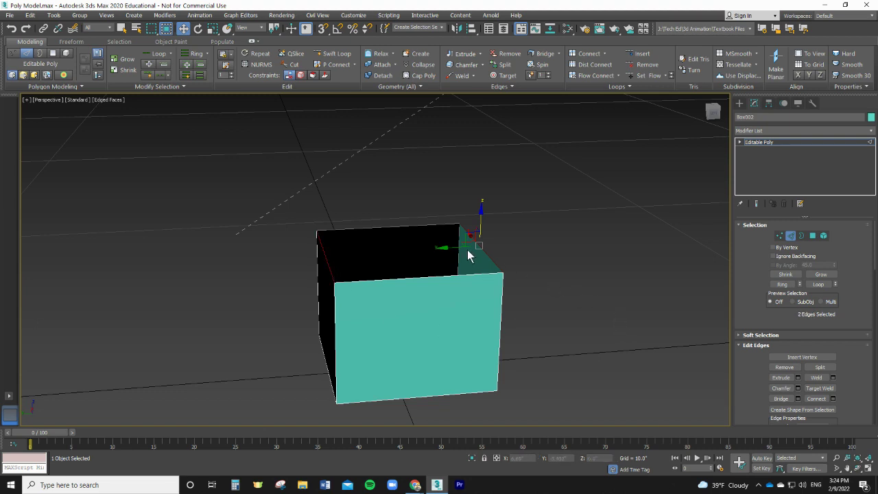
left_click(546, 57)
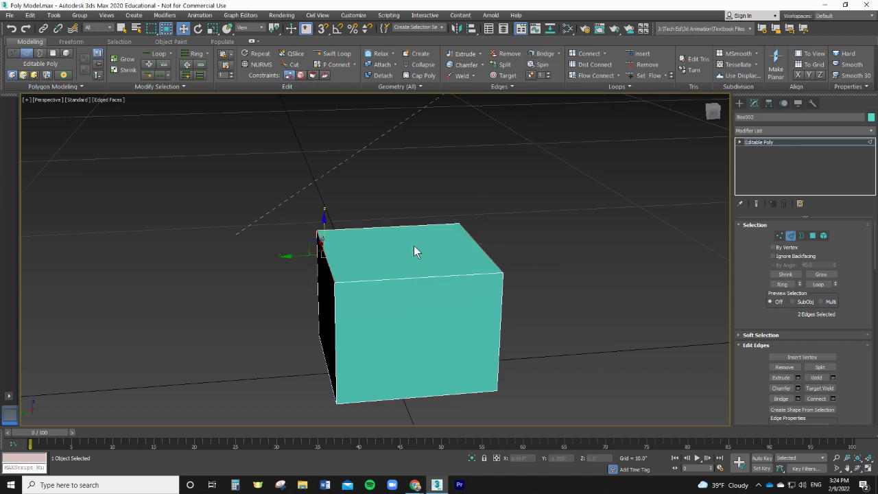
left_click(470, 257)
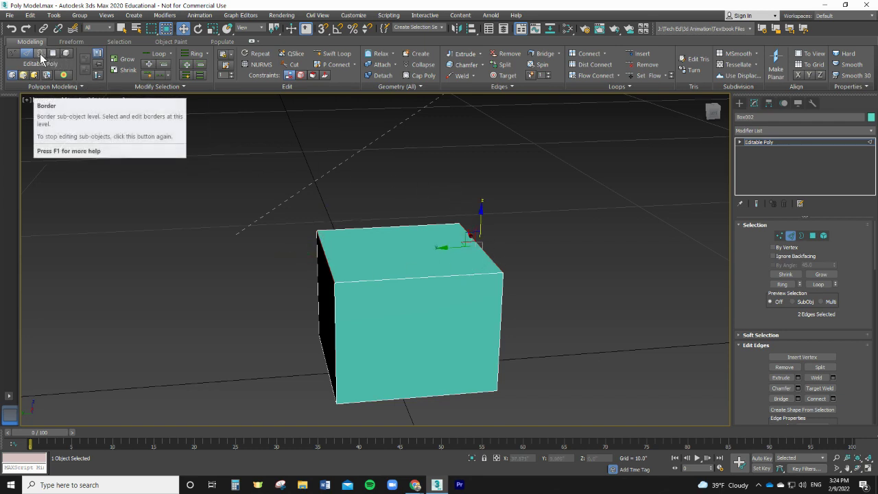
left_click(362, 269)
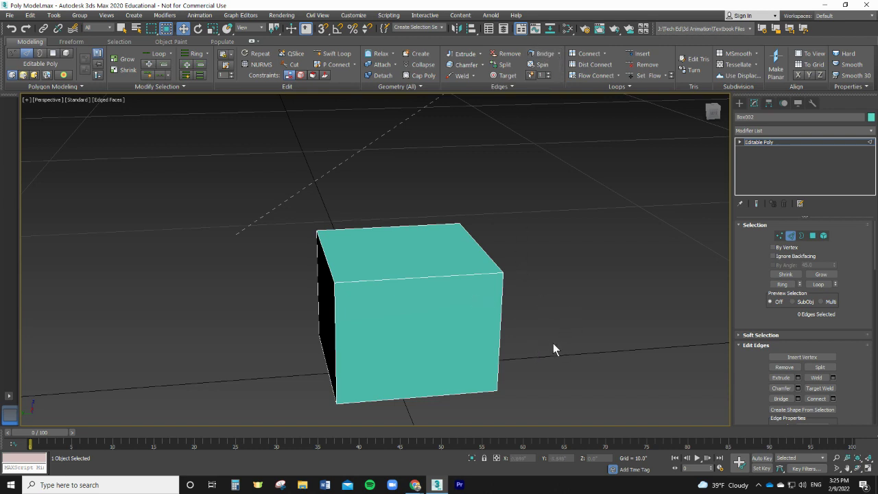
mouse_move(553, 343)
middle_mouse_down()
mouse_move(564, 352)
mouse_move(521, 354)
mouse_move(519, 320)
mouse_move(535, 340)
middle_mouse_up()
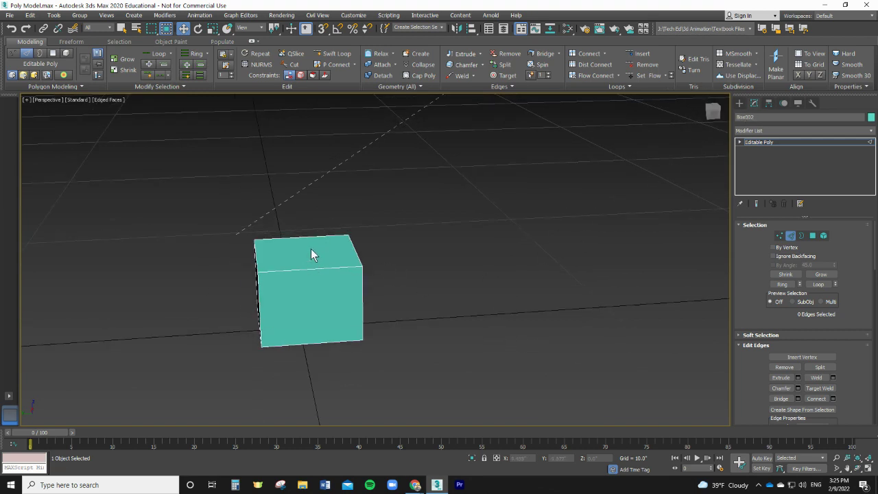
Select the top face and scale it up so the sides flare outward toward the top
left_click(53, 52)
left_click(271, 264)
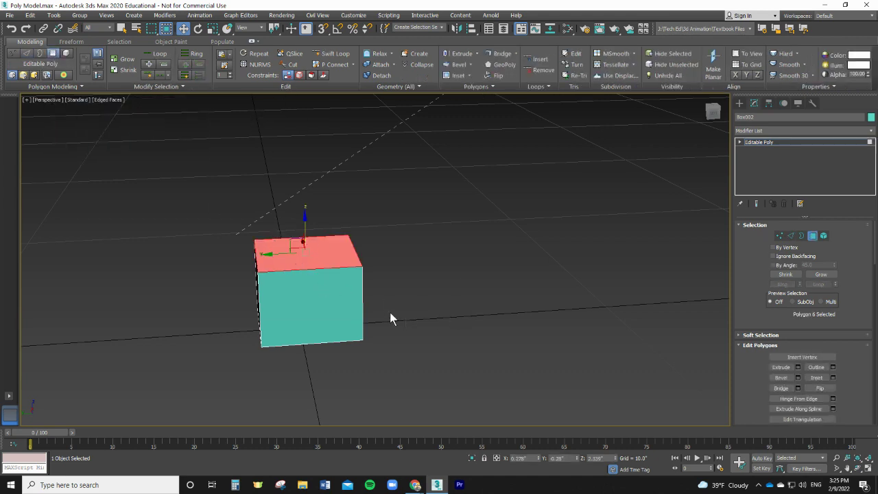
mouse_move(377, 378)
middle_mouse_down("alt")
mouse_move(382, 365)
mouse_move(373, 375)
middle_mouse_up("alt")
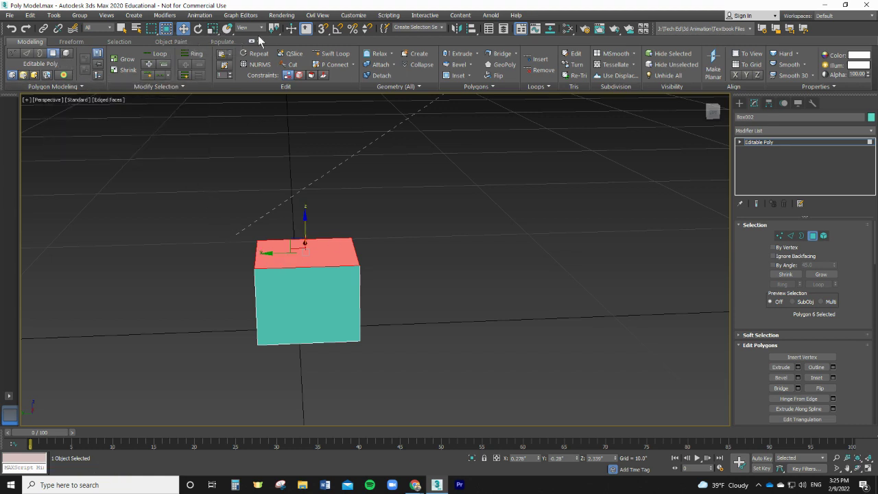
left_click(213, 29)
mouse_move(307, 217)
left_mouse_down()
mouse_move(310, 198)
mouse_move(306, 218)
left_mouse_up()
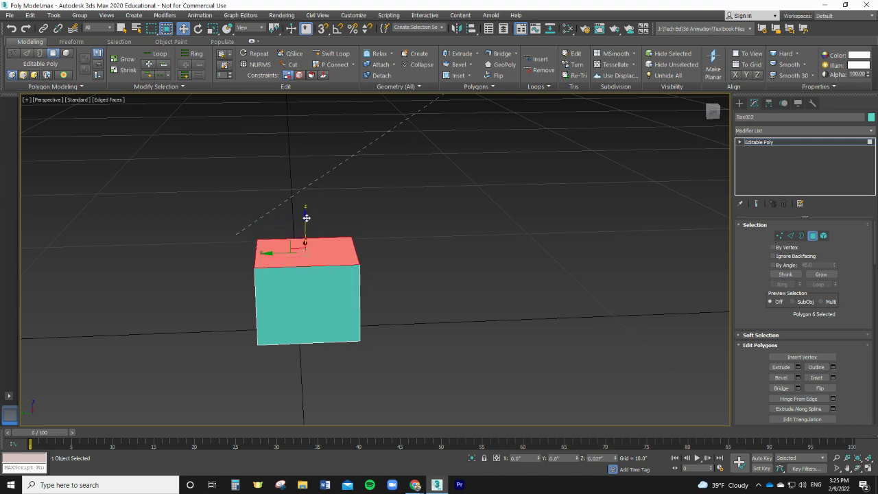
left_click(212, 28)
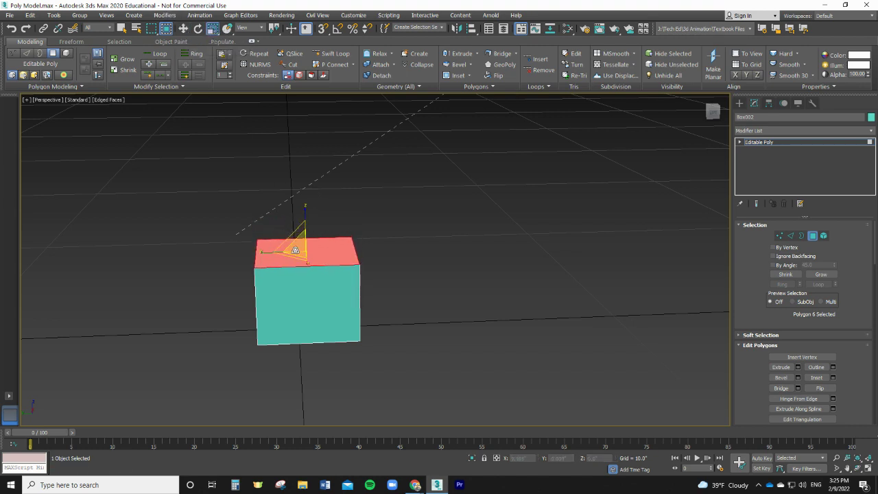
left_click_drag(297, 246, 308, 216)
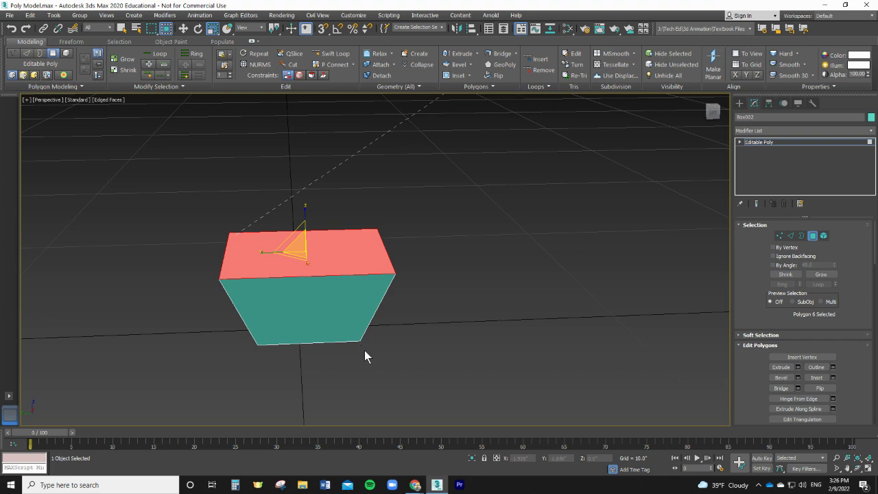
mouse_move(365, 349)
middle_mouse_down("alt")
mouse_move(407, 284)
mouse_move(388, 286)
mouse_move(360, 353)
middle_mouse_up("alt")
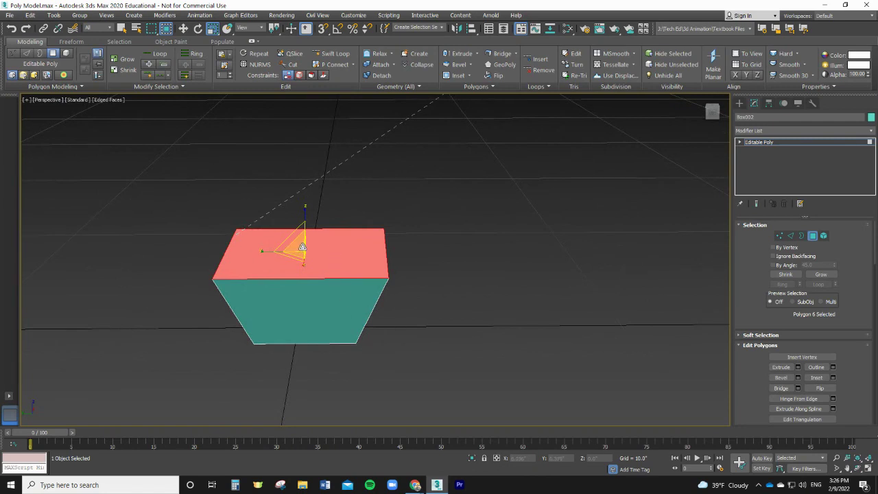
left_click_drag(303, 247, 317, 261)
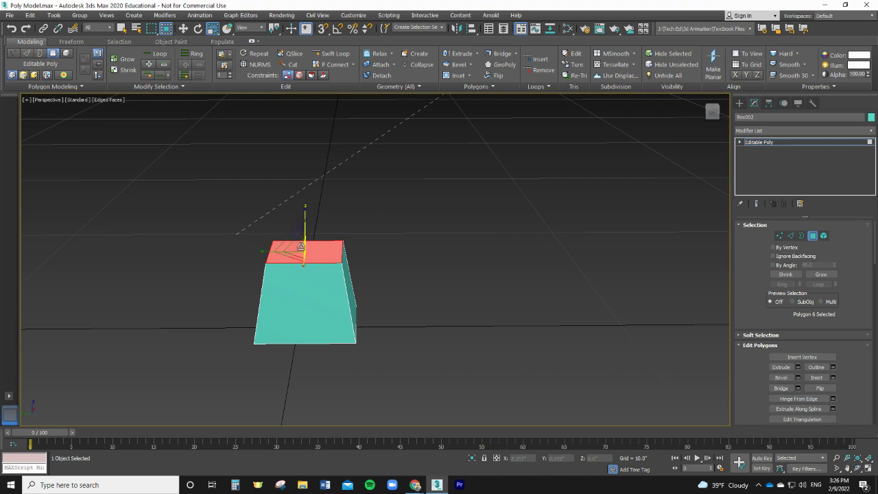
left_click_drag(300, 245, 301, 277)
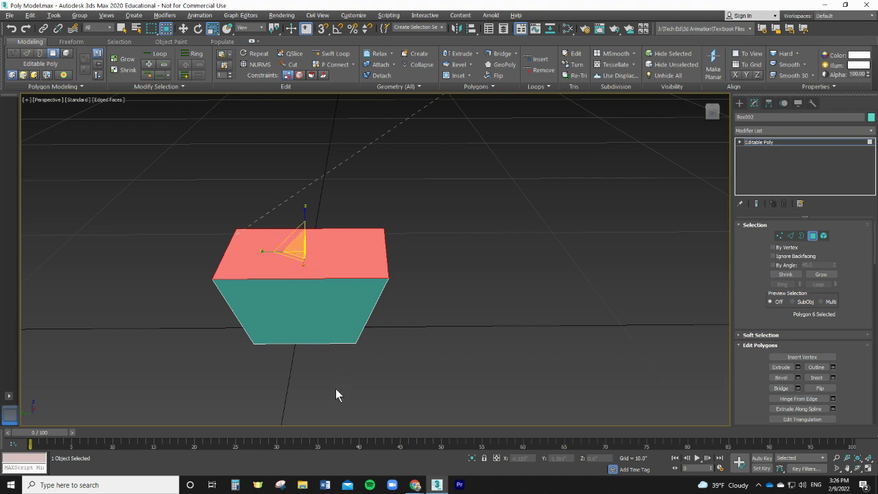
middle_click_drag(335, 389, 316, 381, "alt")
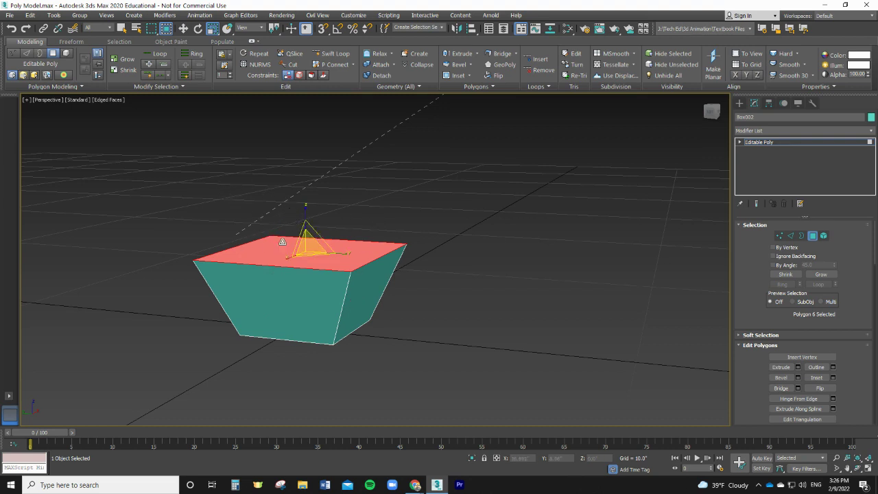
left_click(459, 54)
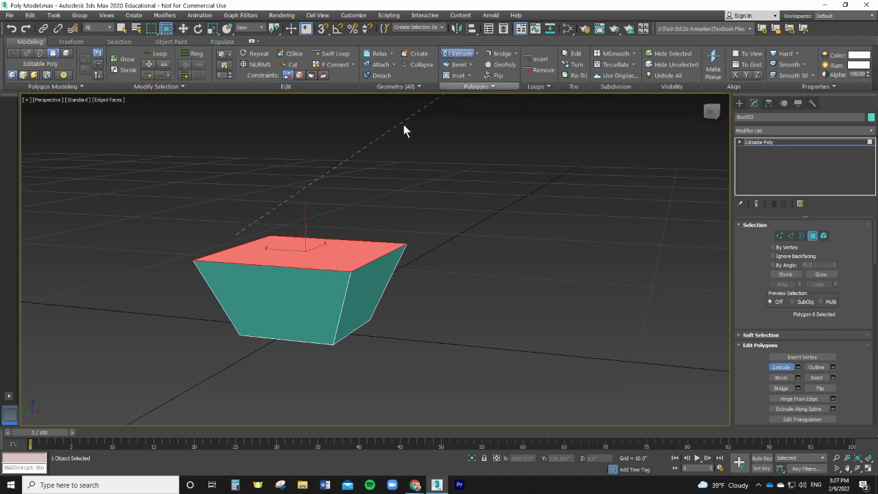
left_click(183, 28)
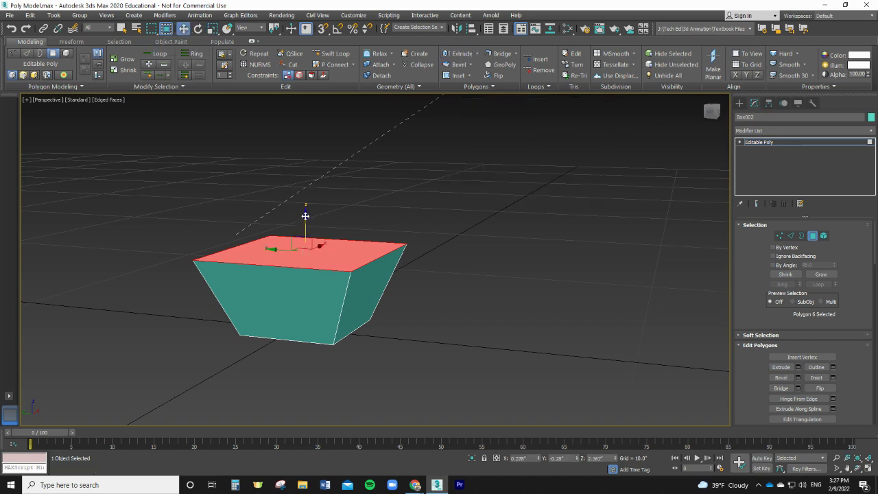
left_click_drag(303, 217, 306, 205)
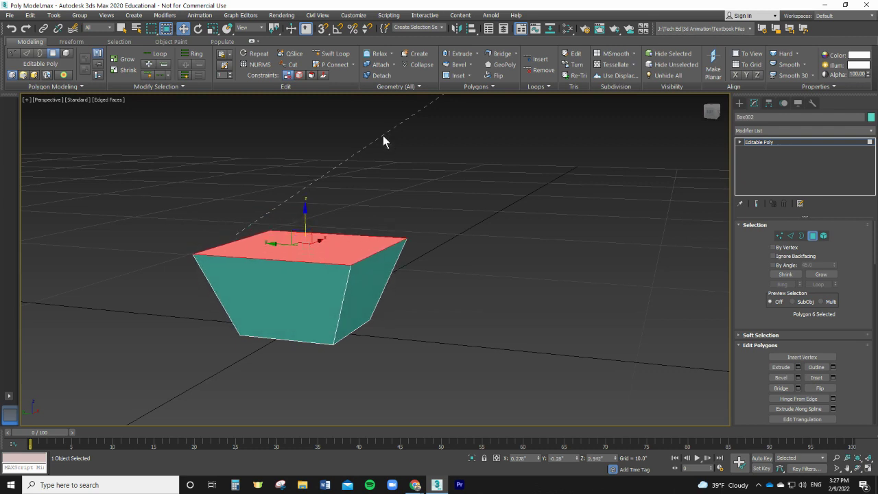
left_click(459, 53)
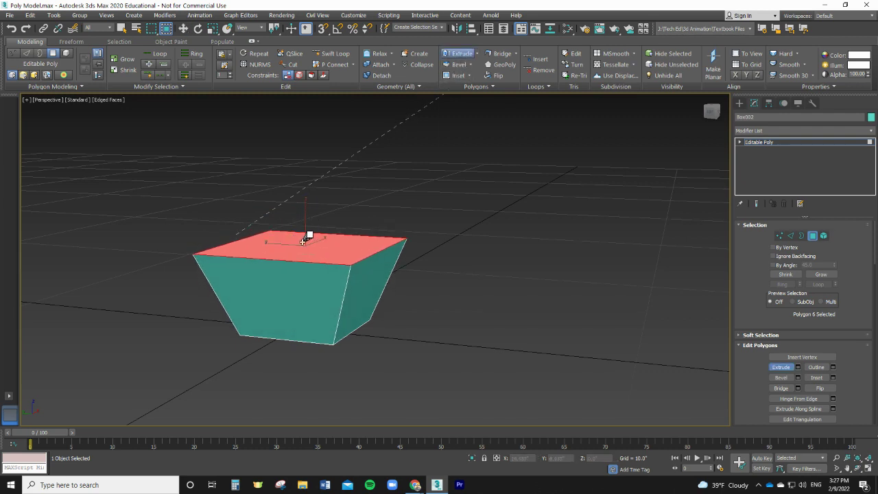
mouse_move(301, 249)
left_mouse_down()
mouse_move(308, 231)
mouse_move(305, 240)
left_mouse_up()
left_click_drag(306, 238, 306, 240)
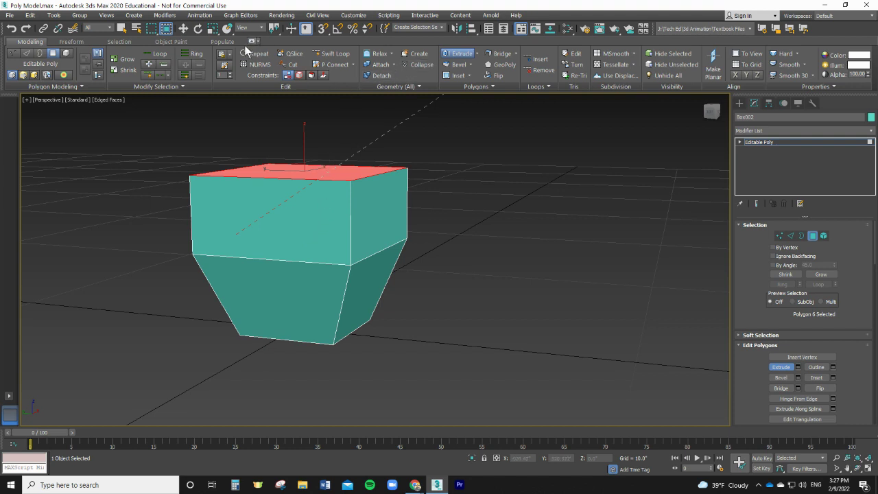
left_click(212, 29)
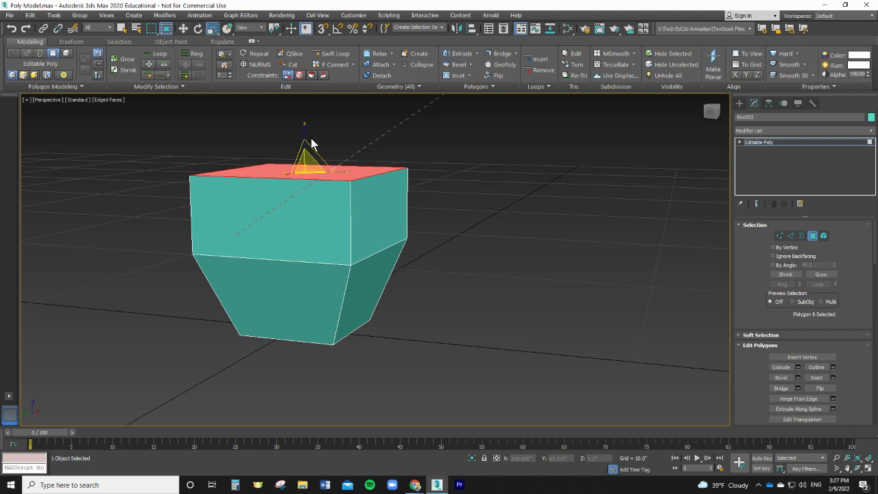
left_click_drag(310, 162, 304, 280)
key("ctrl+z")
key("ctrl+z")
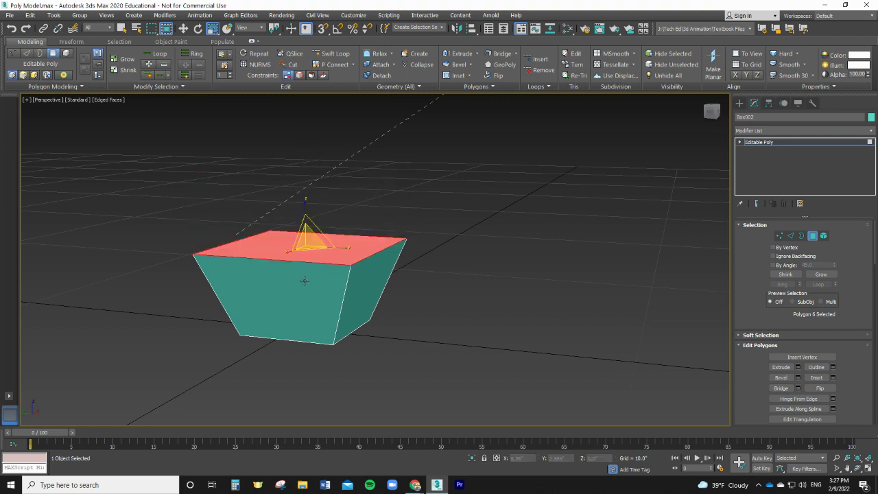
Bevel the block's top face upward and taper it inward to a small faceted top
left_click(459, 64)
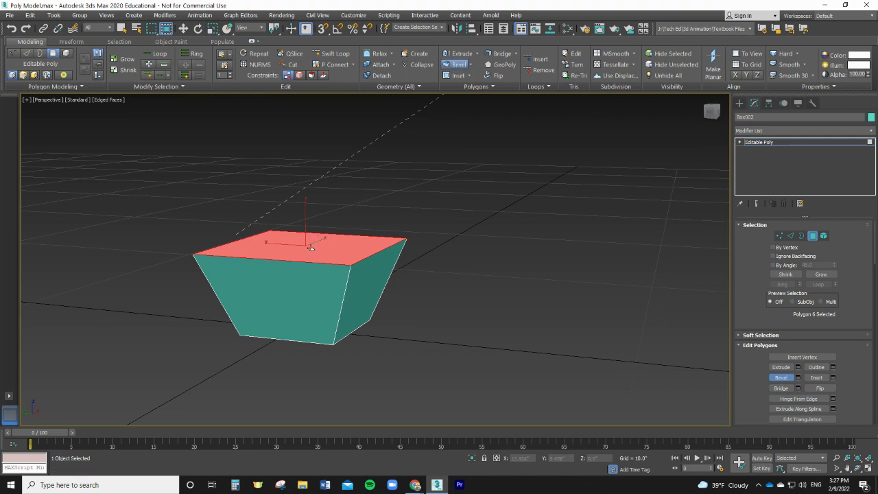
left_click_drag(310, 248, 313, 240)
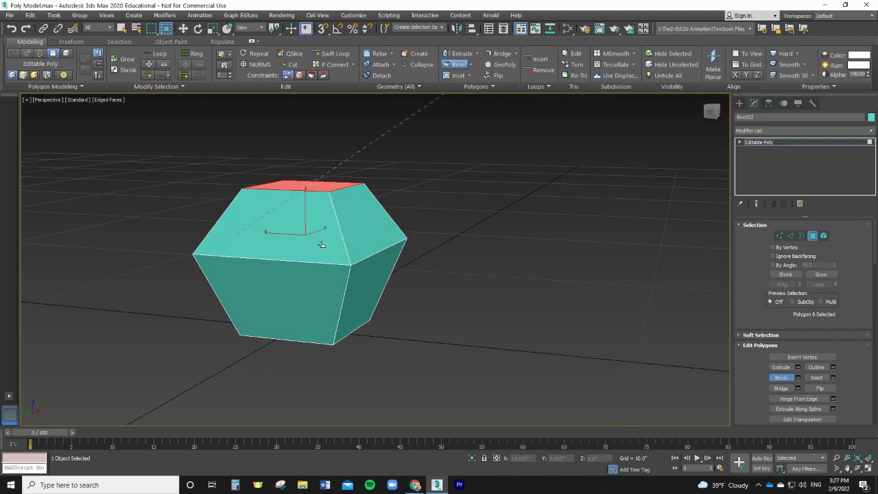
left_click(321, 245)
Open the Bevel settings and dismiss the mail notification
left_click(471, 65)
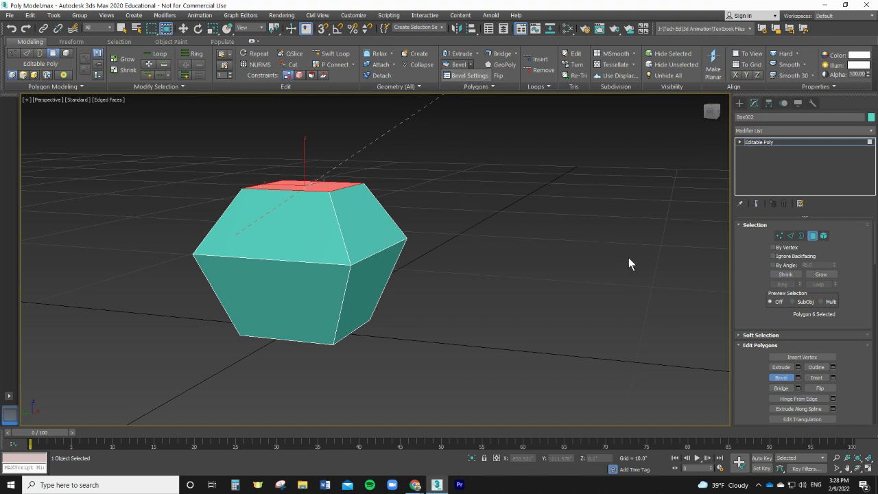
scroll(337, 249, "down", 5)
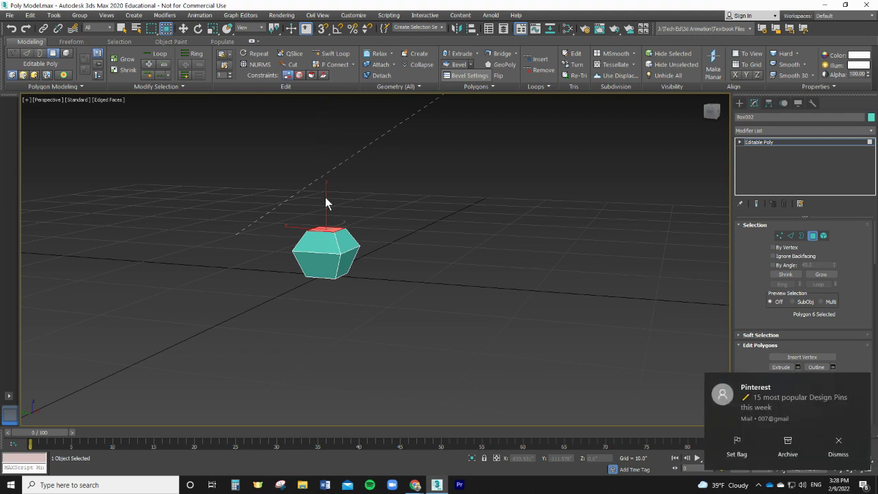
left_click(828, 441)
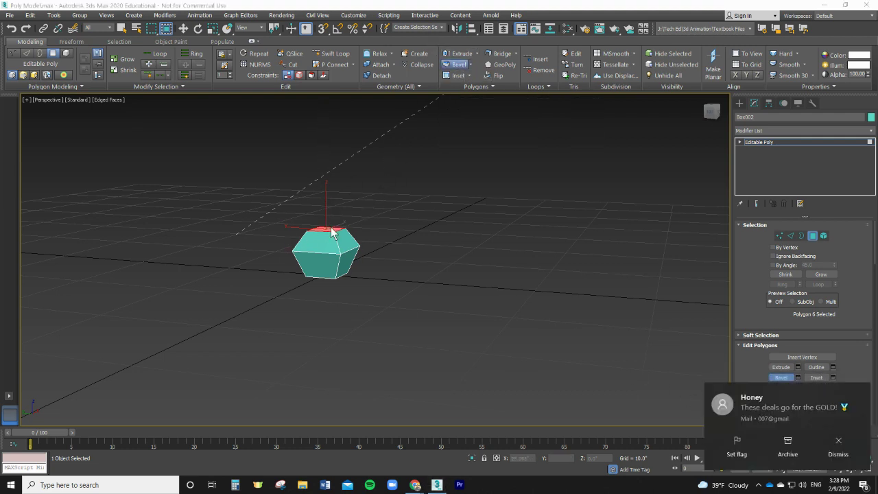
Extrude the small top face upward into a tall, narrow square column for the leg
left_click(459, 55)
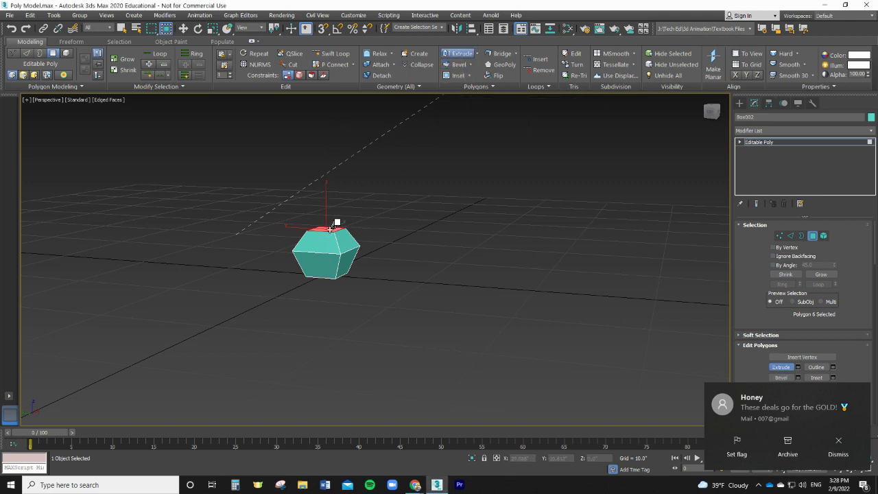
left_click_drag(335, 220, 338, 168)
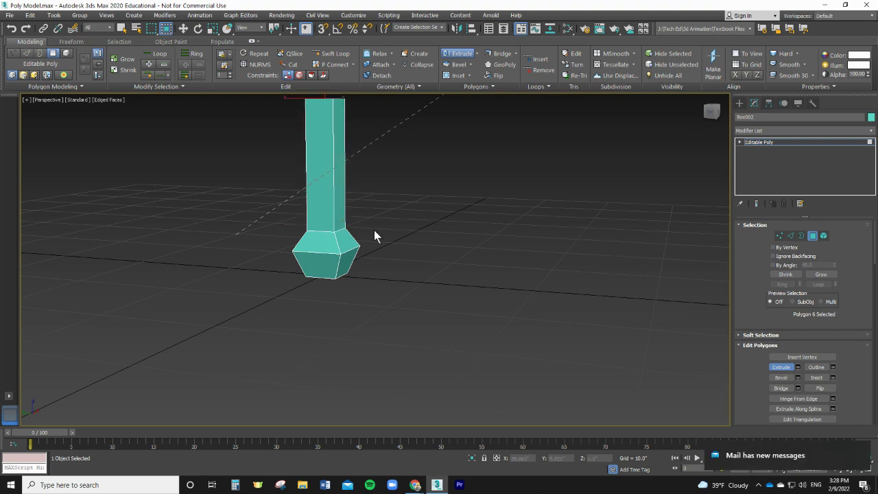
scroll(374, 230, "down", 5)
scroll(412, 202, "up", 2)
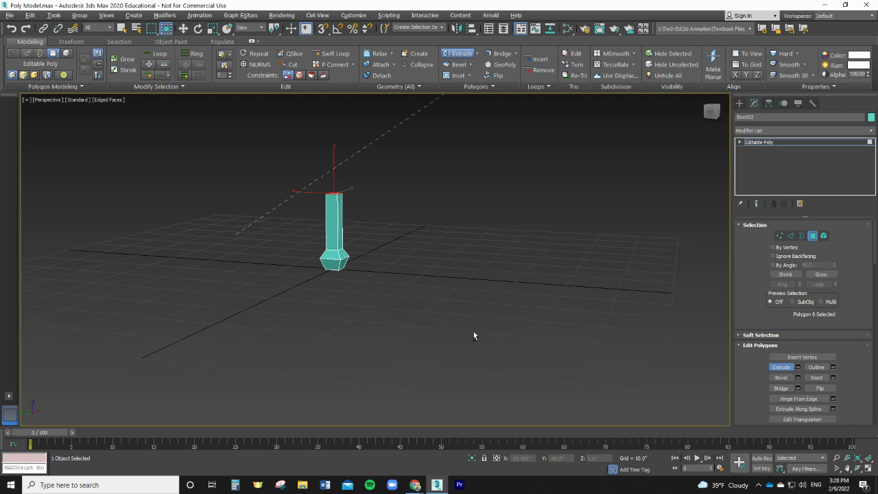
middle_click_drag(473, 335, 351, 249, "alt")
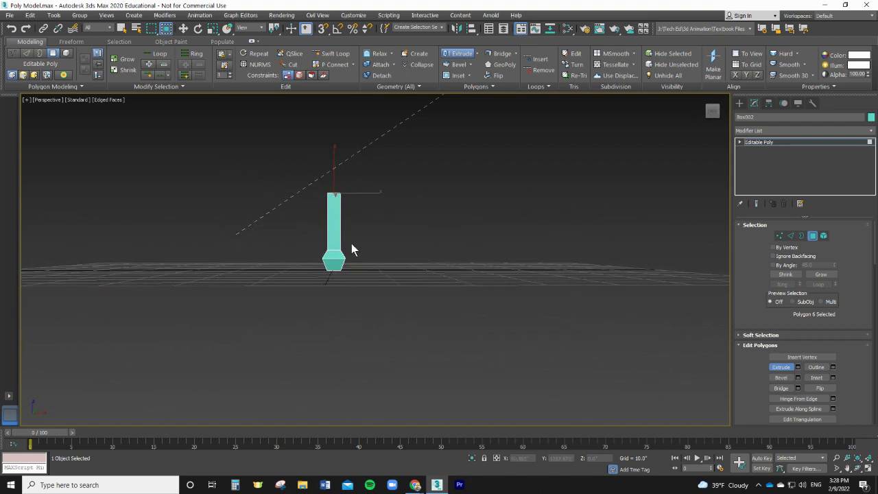
middle_click_drag(372, 316, 390, 332, "alt")
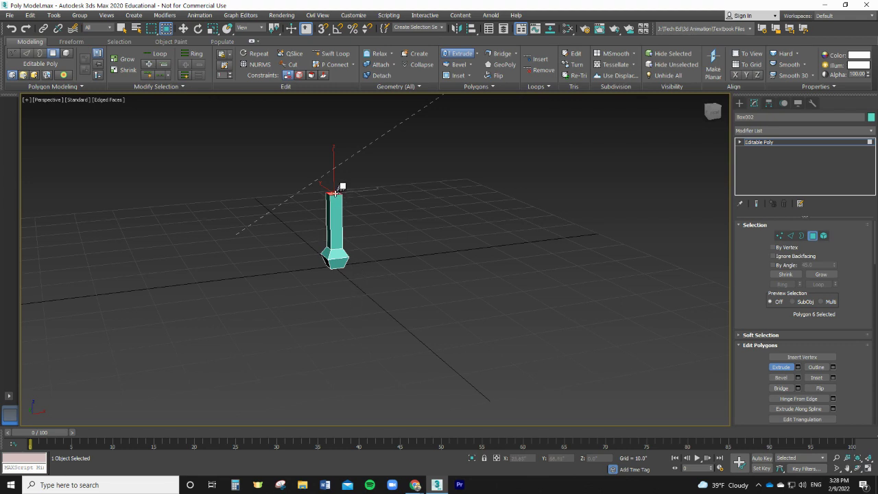
left_click_drag(341, 185, 338, 179)
Shift-move a copy of all the column's polygons to the right as a Clone To Element
left_click_drag(285, 159, 406, 317)
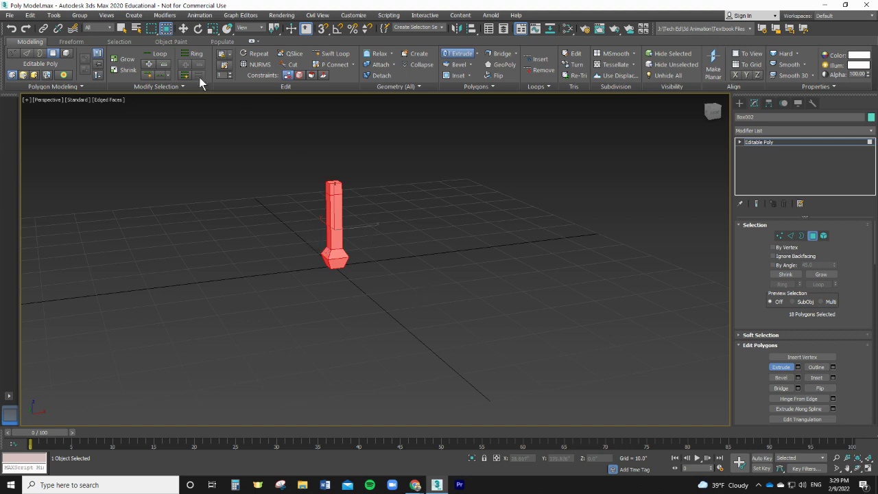
left_click(183, 29)
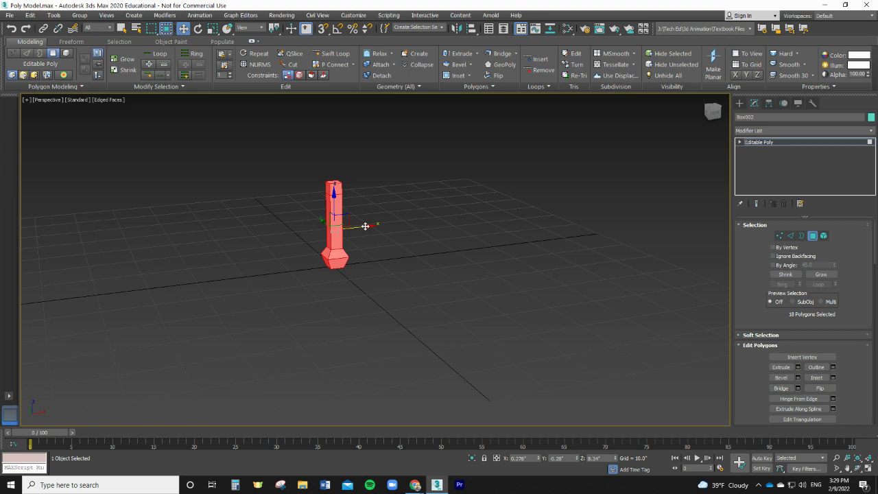
left_click_drag(365, 225, 447, 220, "shift")
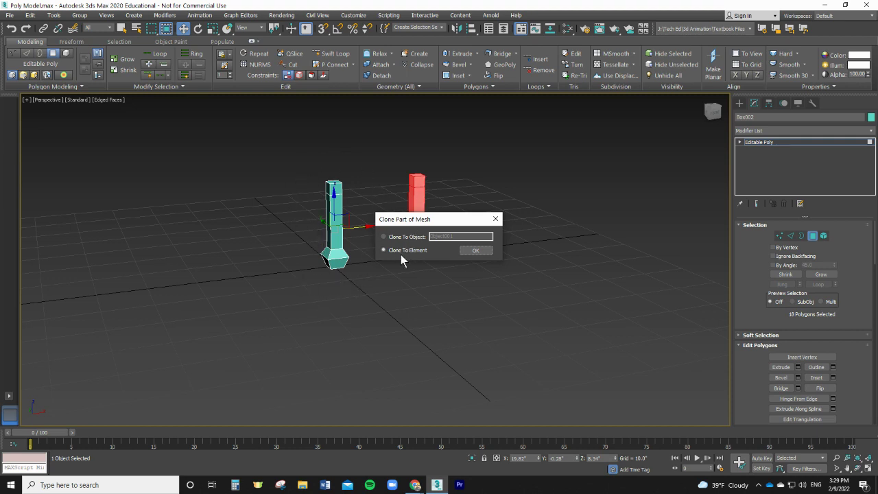
left_click(473, 251)
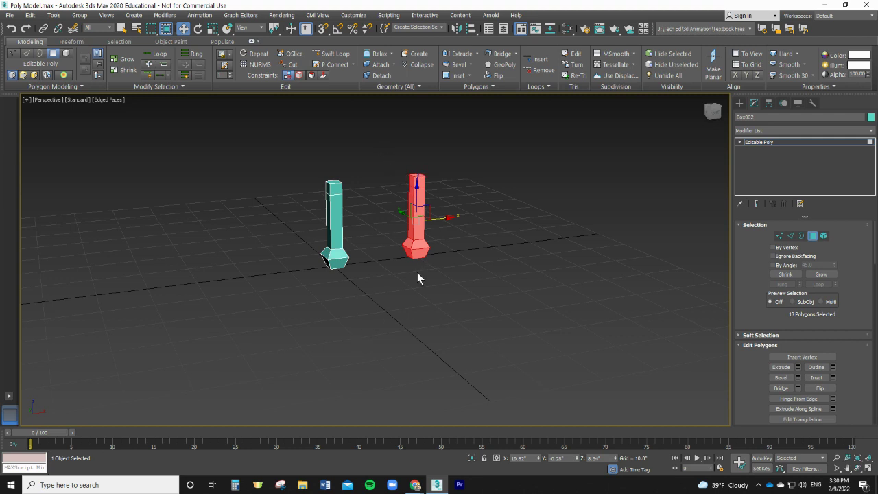
Clear the polygon selection, recentre both columns, and re-enter Polygon mode
left_click(452, 172)
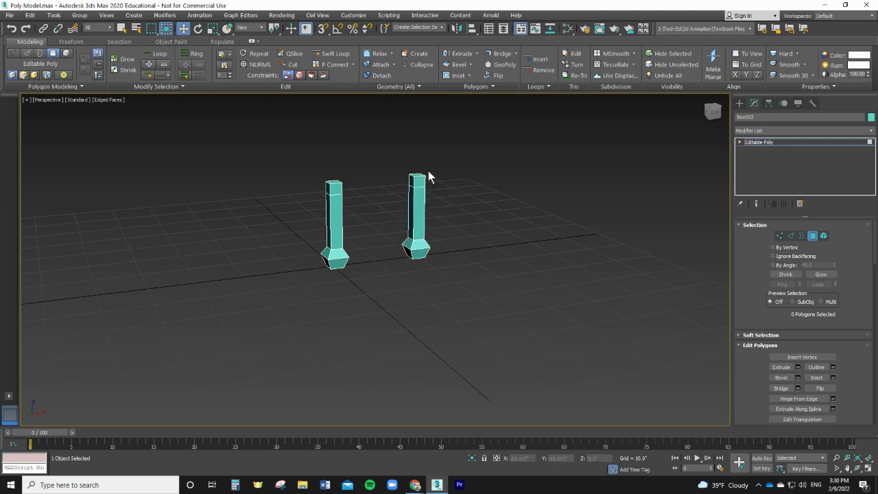
middle_click_drag(456, 163, 410, 246)
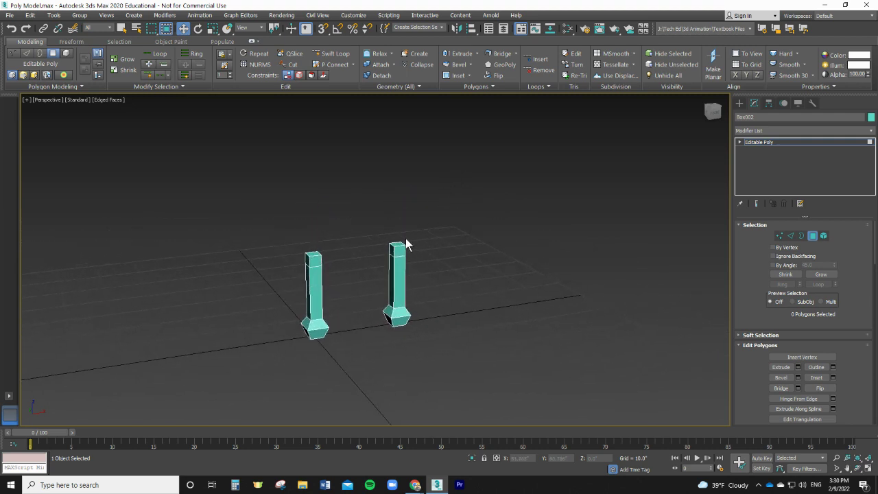
left_click(53, 53)
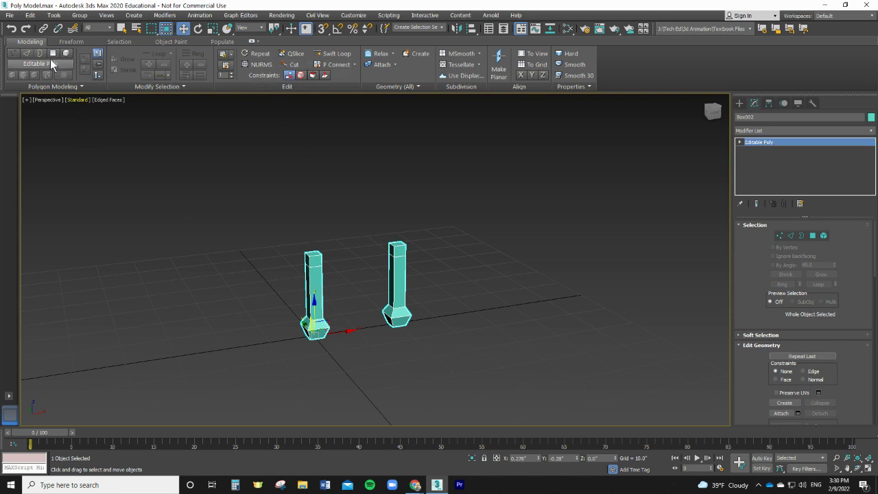
key("4")
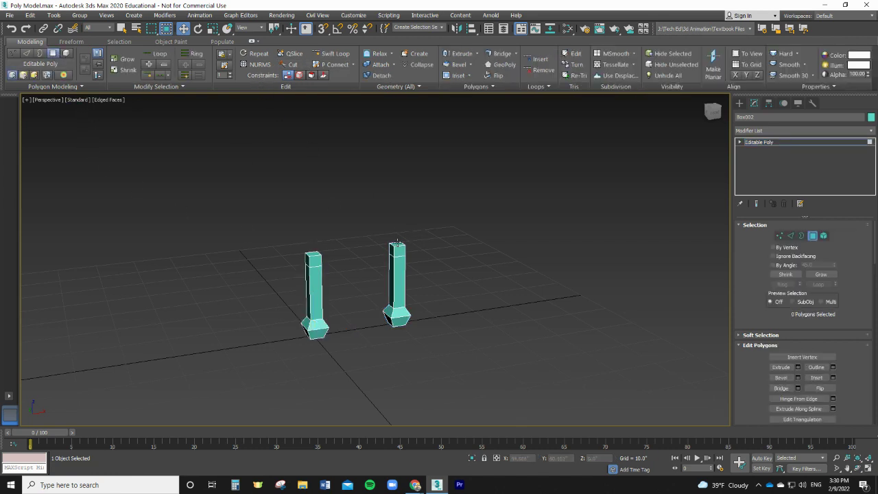
Extrude the right column's top face much higher to form the back post
left_click(397, 243)
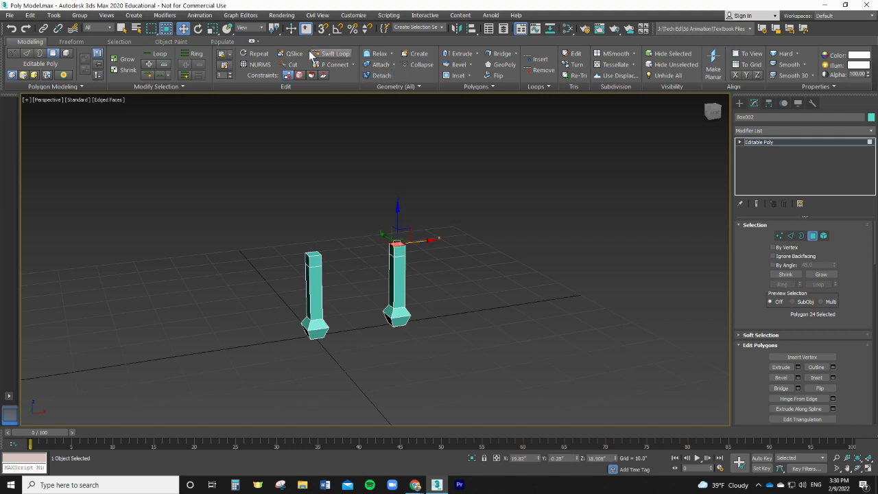
left_click(460, 53)
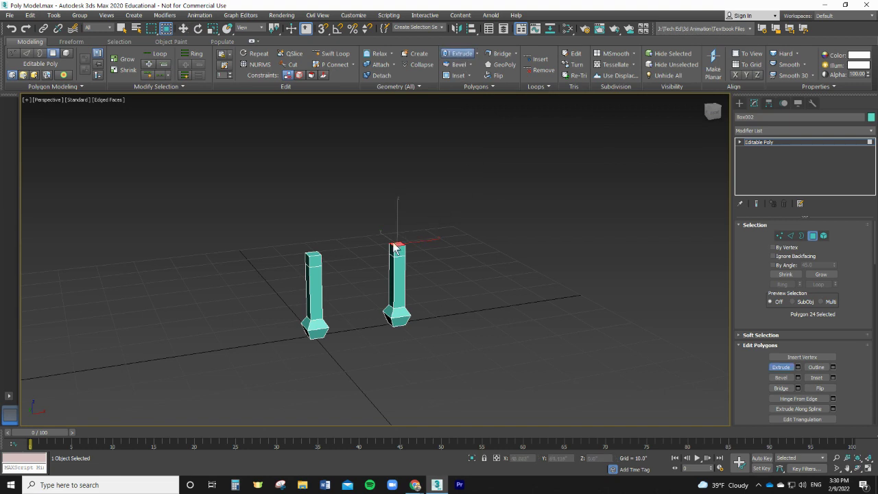
left_click_drag(401, 235, 423, 147)
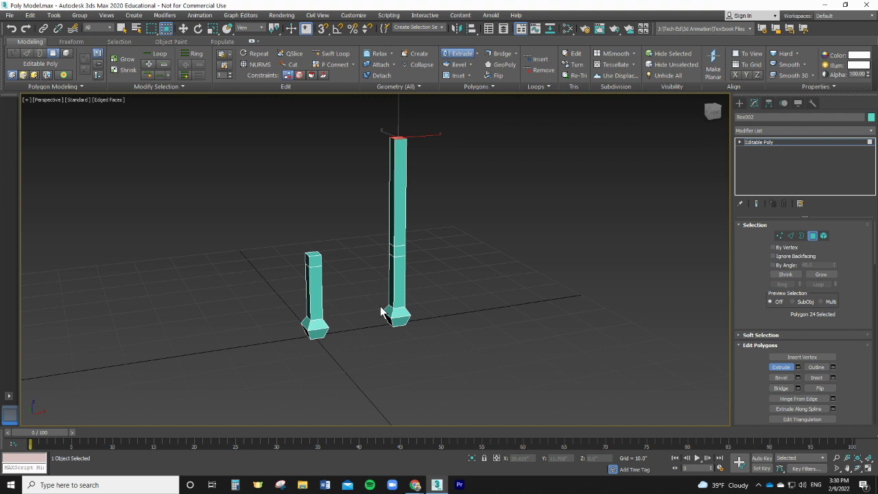
scroll(392, 303, "up", 5)
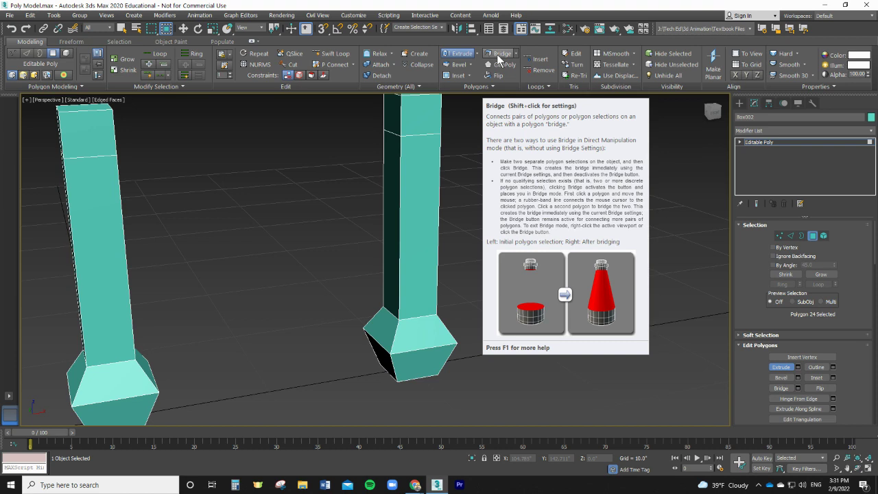
Bridge the facing upper side faces of the left leg and right post into a rail
left_click(397, 117)
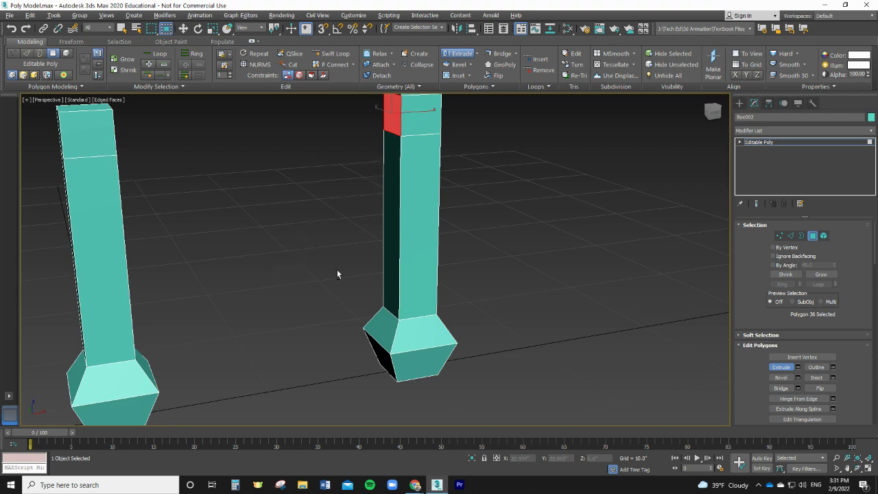
middle_click_drag(337, 274, 319, 278, "alt")
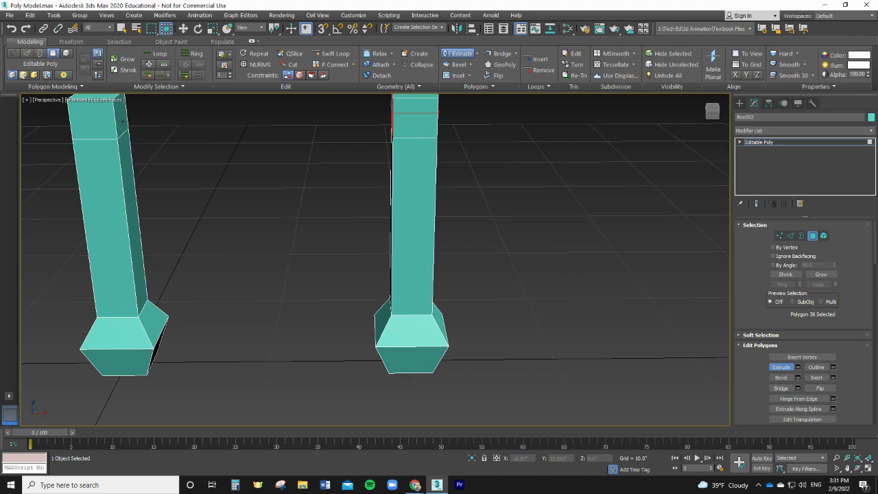
left_click(123, 120, "ctrl")
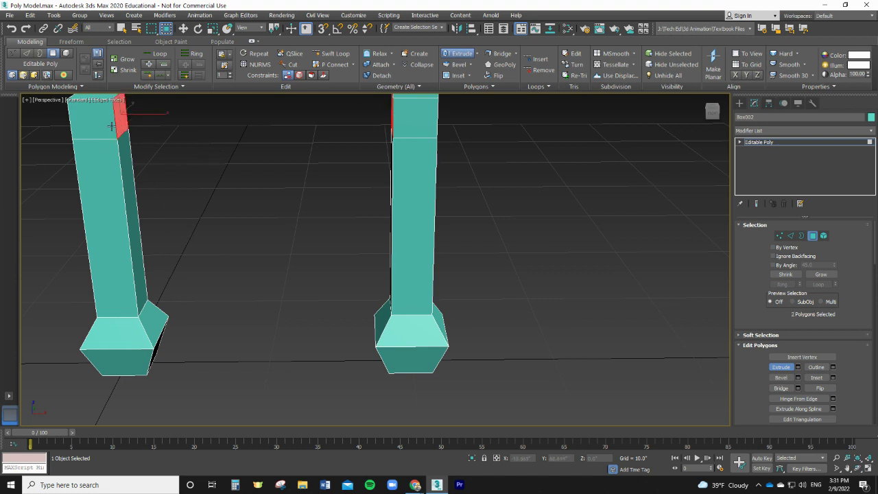
left_click(152, 130)
left_click(123, 121)
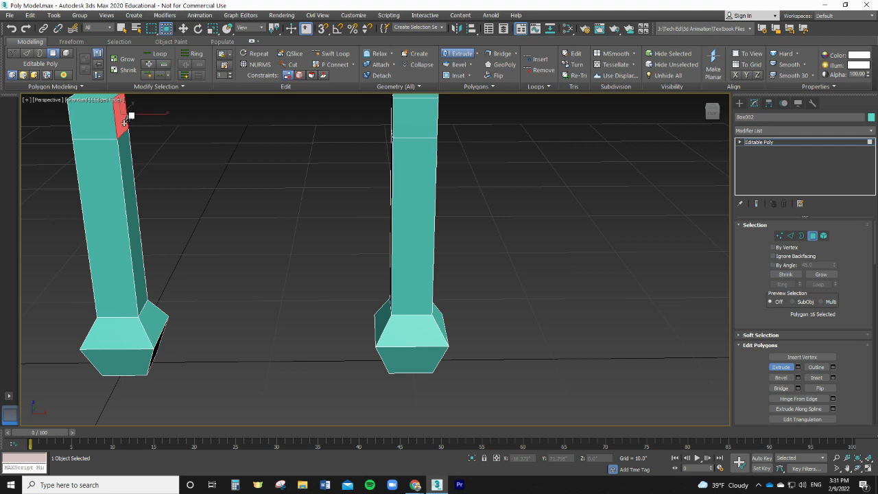
left_click(392, 120)
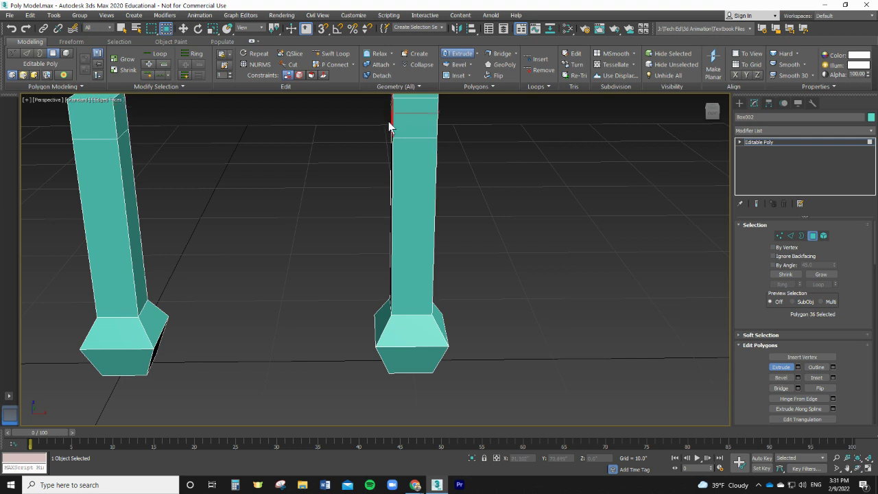
left_click(124, 117, "ctrl")
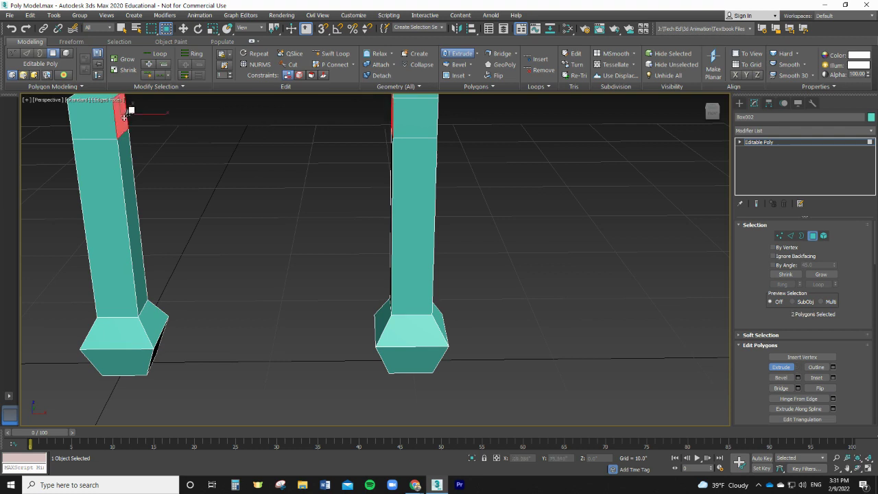
left_click(506, 56)
scroll(279, 200, "down", 4)
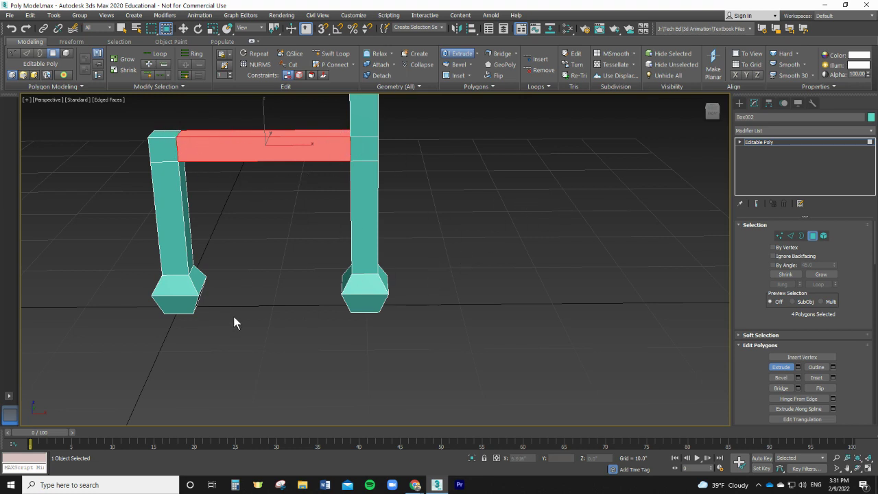
scroll(262, 306, "down", 5)
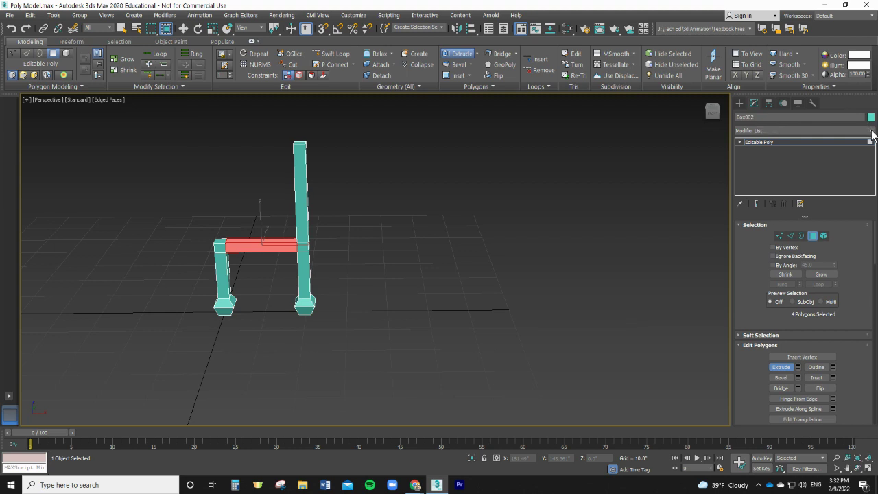
left_click(779, 142)
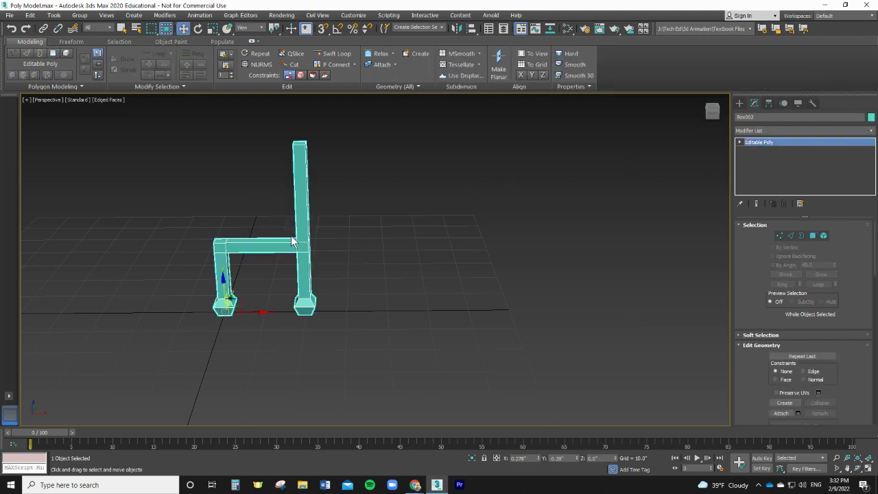
left_click(765, 131)
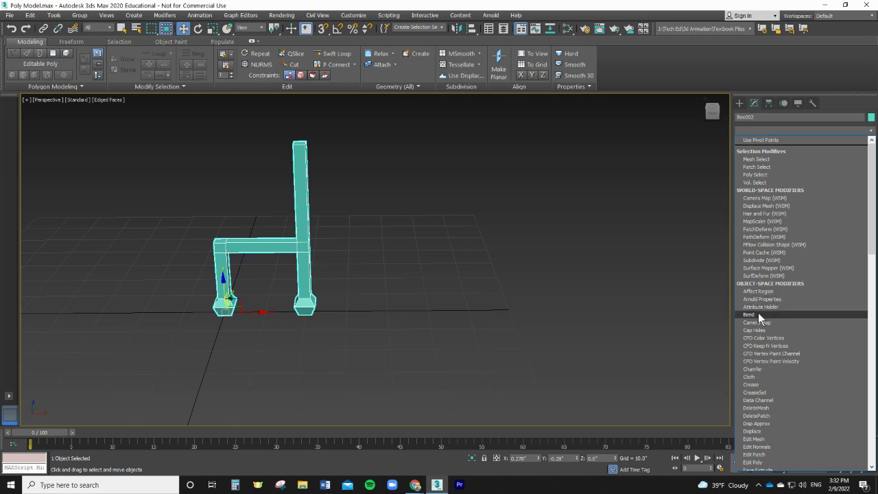
left_click(758, 314)
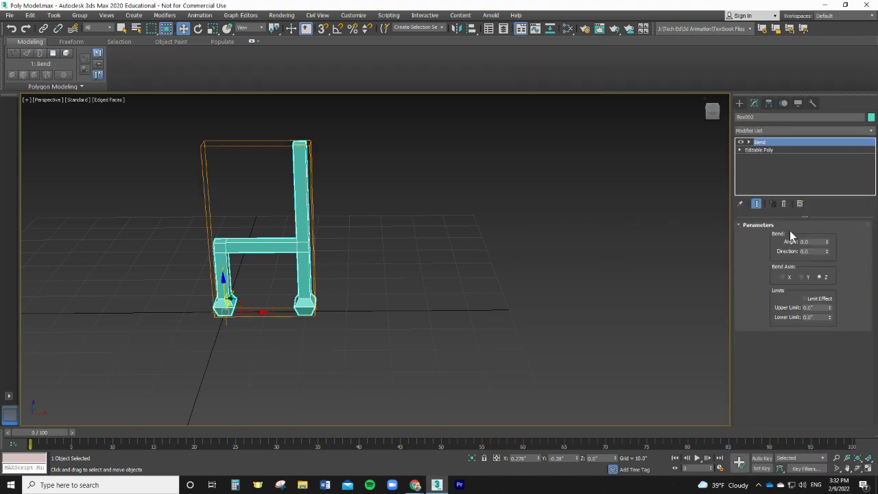
left_click(826, 240)
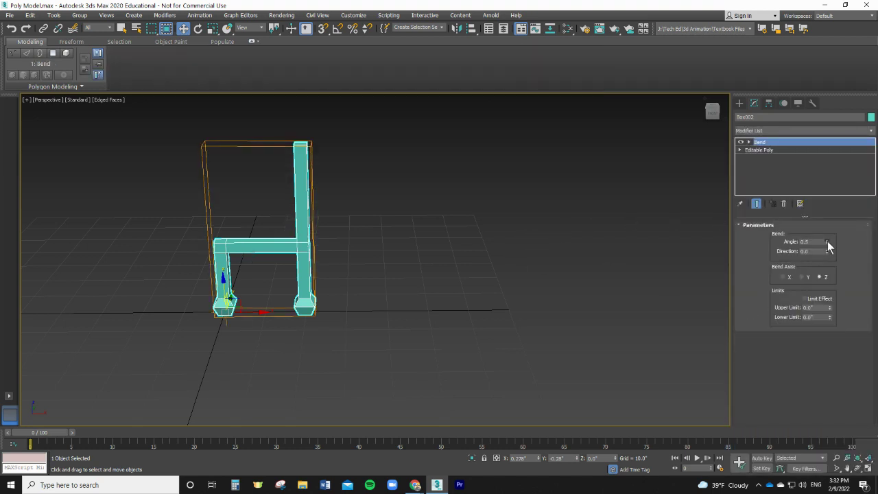
left_click(827, 240)
mouse_move(826, 241)
left_mouse_down()
mouse_move(847, 151)
mouse_move(833, 232)
left_mouse_up()
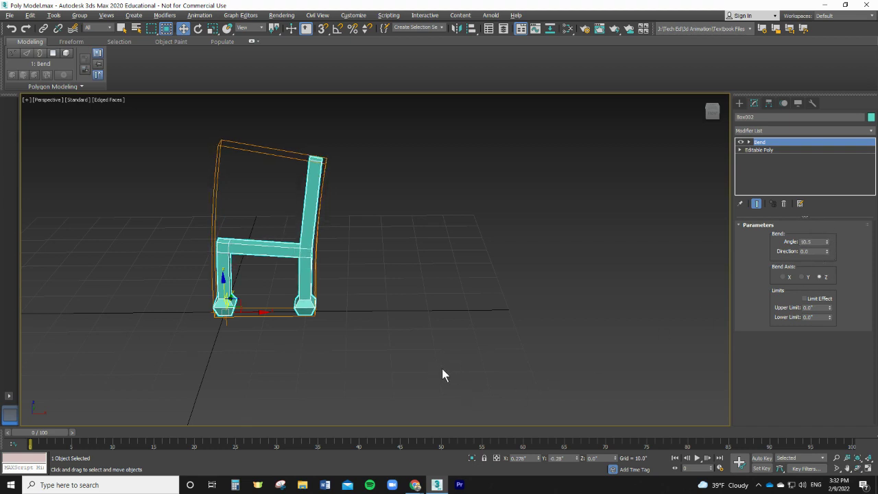
middle_click_drag(441, 368, 400, 277, "alt")
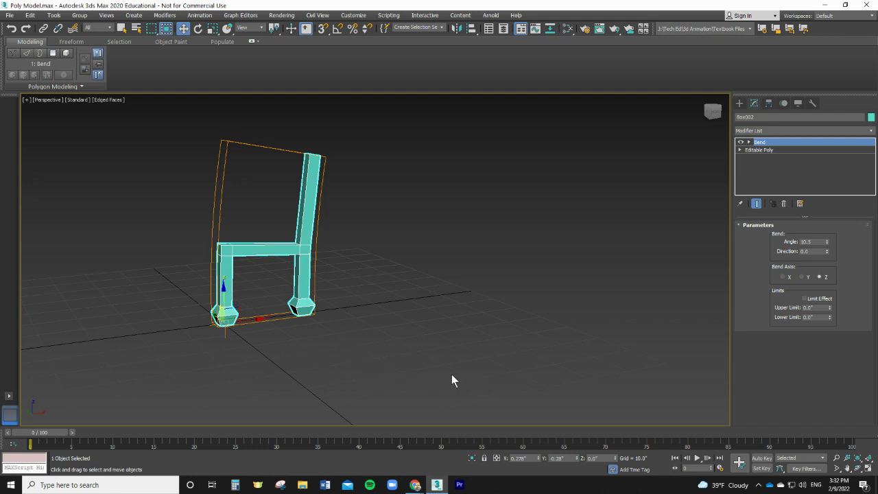
middle_click_drag(451, 382, 477, 408, "alt")
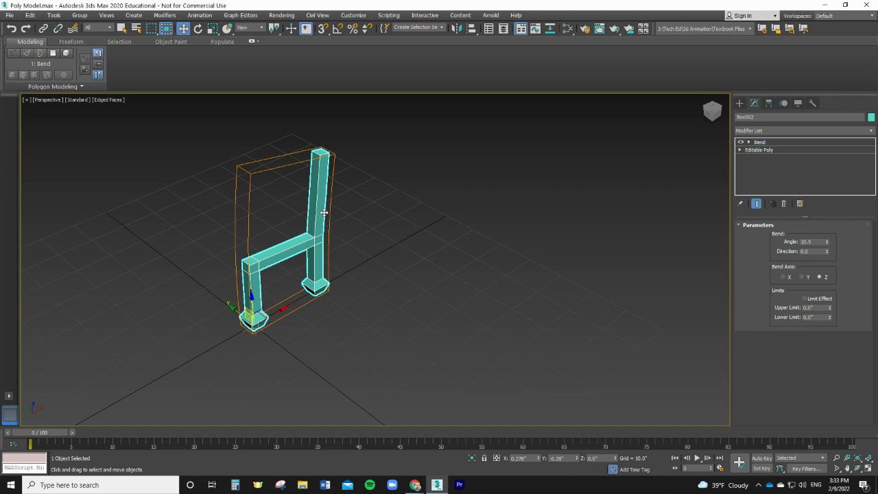
In the Editable Poly below Bend, extrude the back post's top face upward
left_click(758, 150)
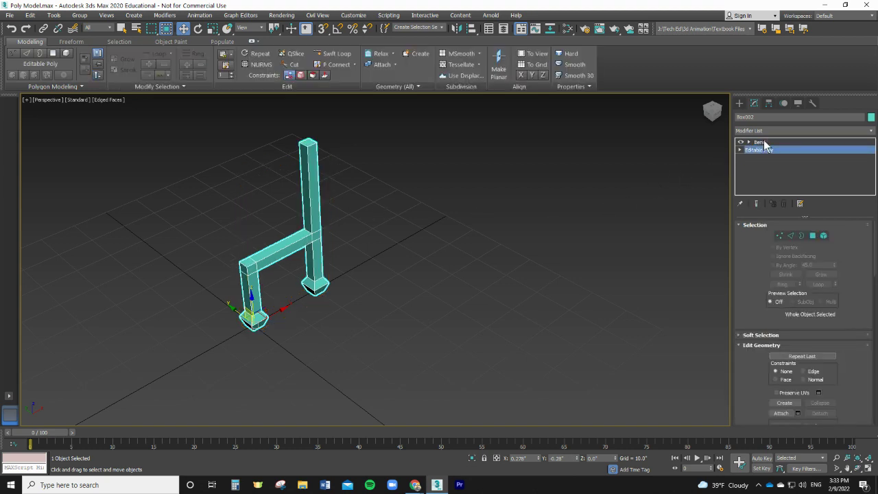
left_click(762, 141)
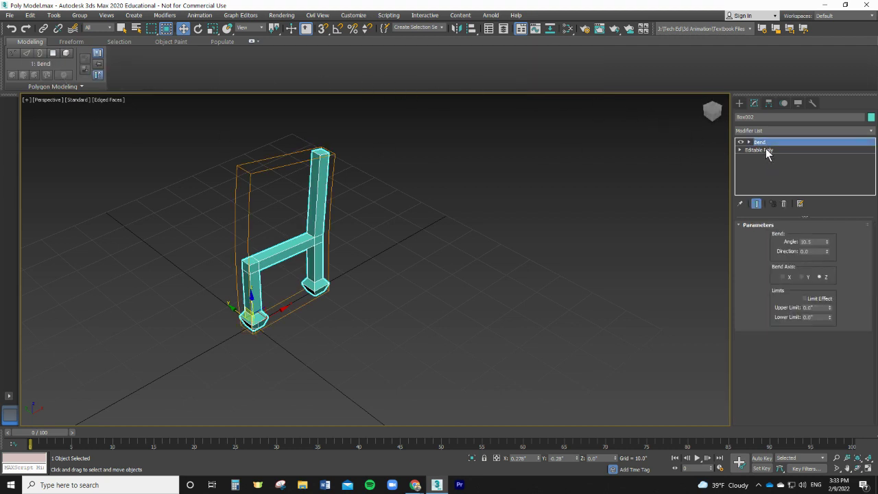
left_click(766, 150)
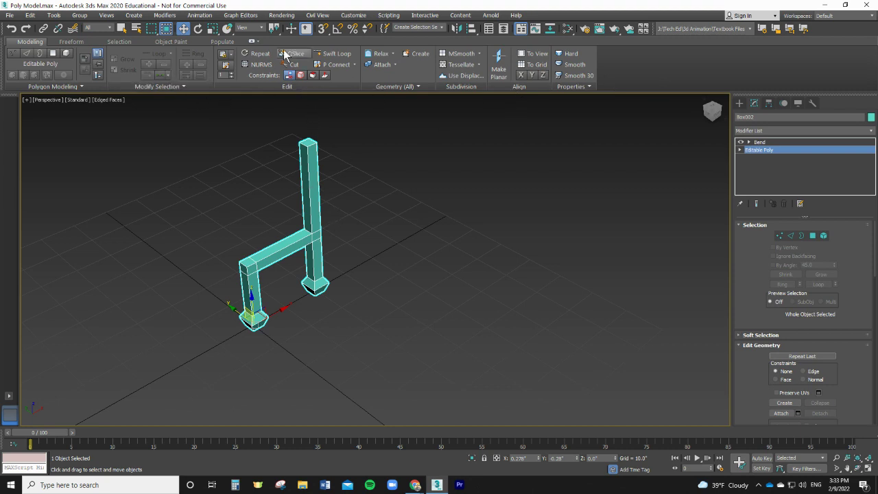
left_click(53, 53)
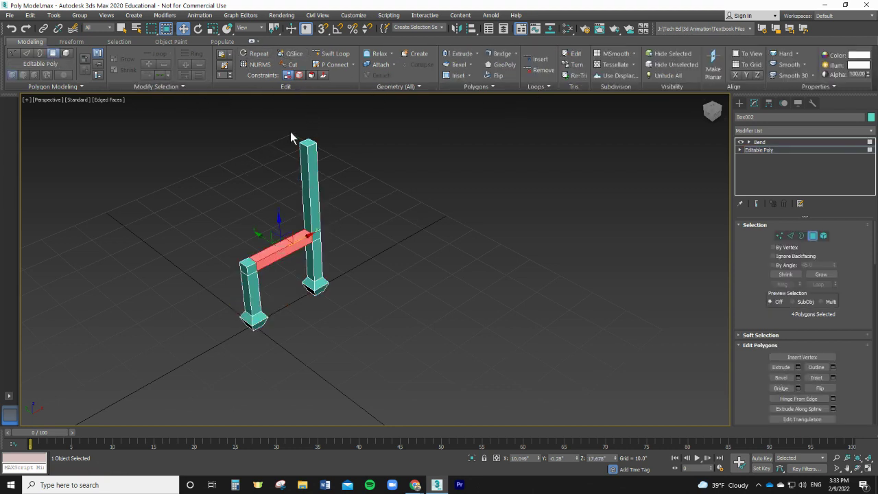
left_click(310, 142)
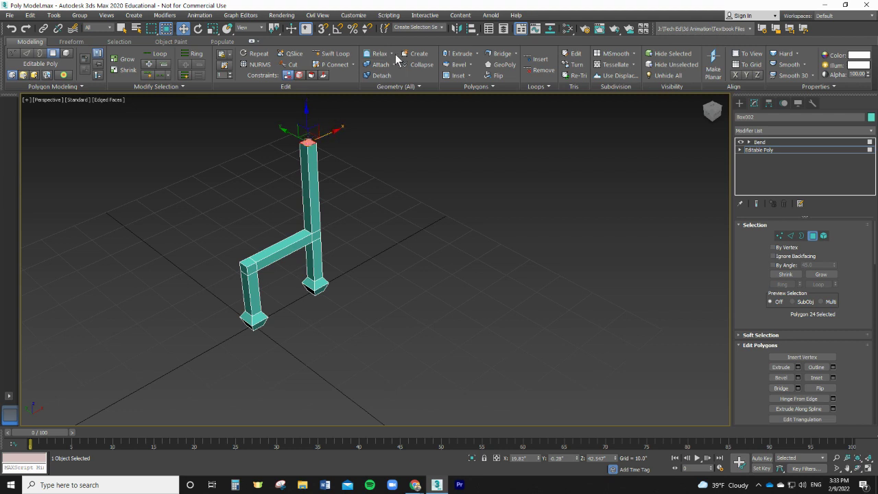
left_click(458, 54)
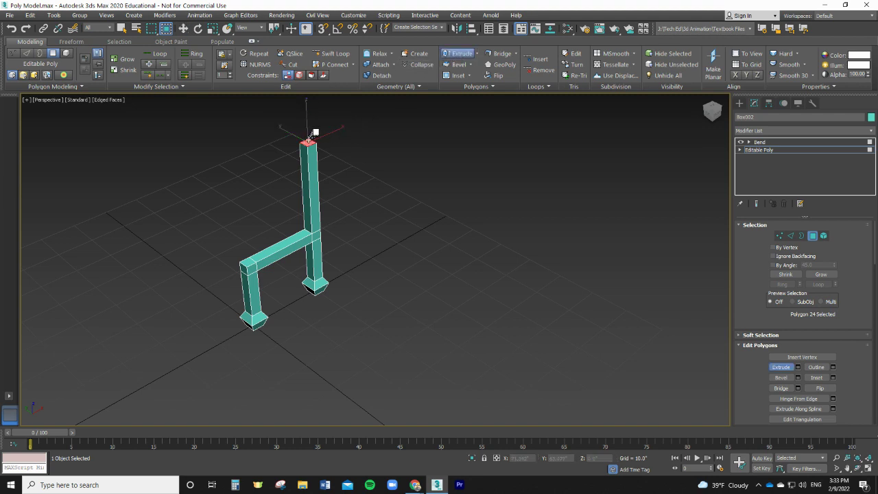
left_click_drag(312, 137, 321, 113)
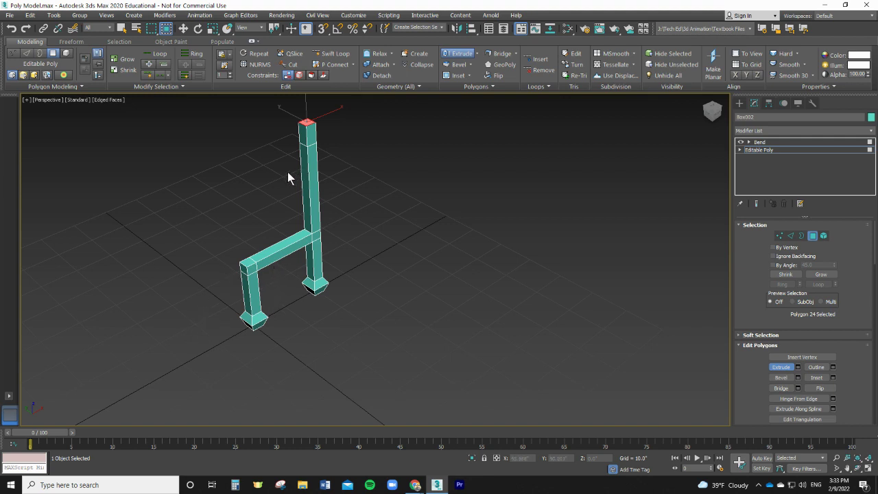
Grow the selection with Ring to 36 polygons, then switch back to 3ds Max
left_click(193, 53)
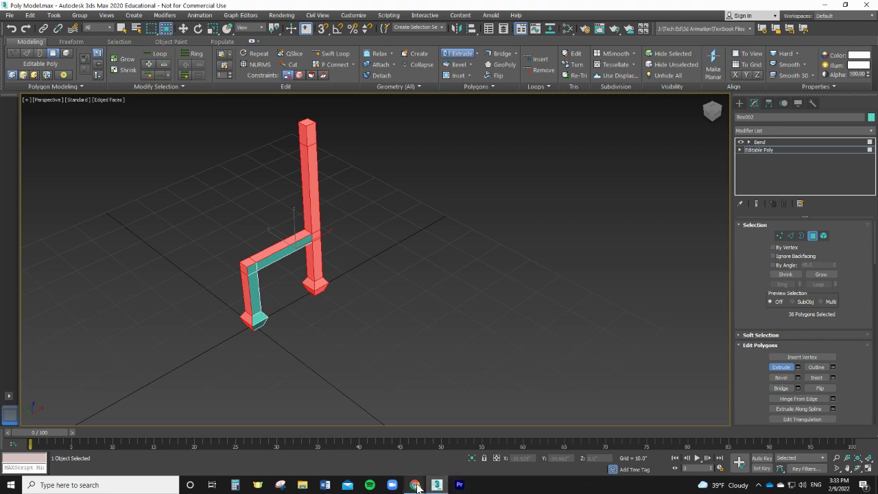
mouse_move(417, 486)
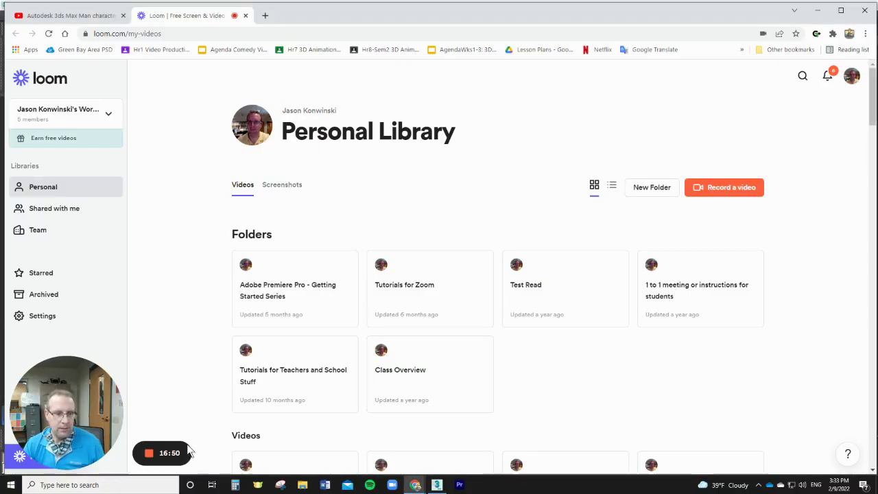
left_click(199, 453)
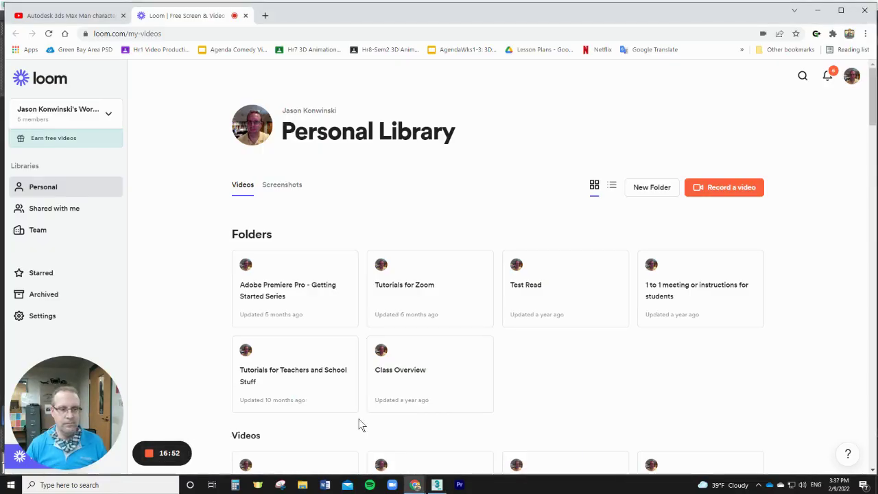
key("alt+Tab")
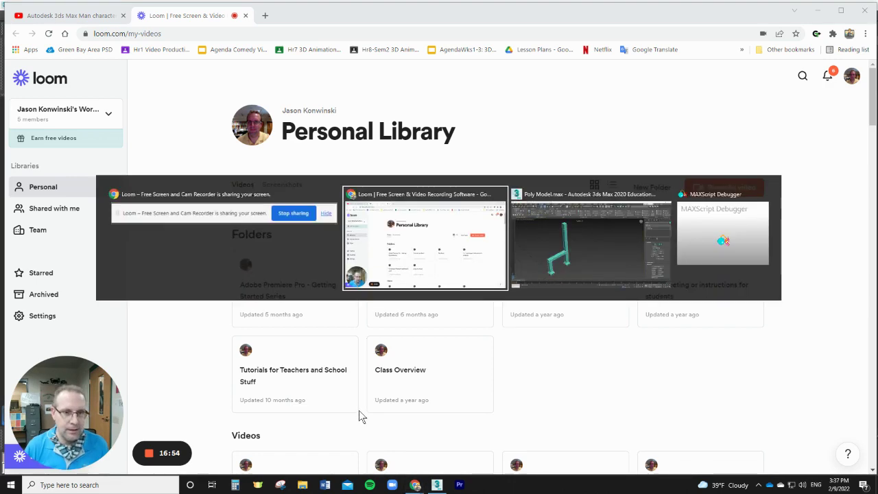
key("alt+Tab")
key("Tab")
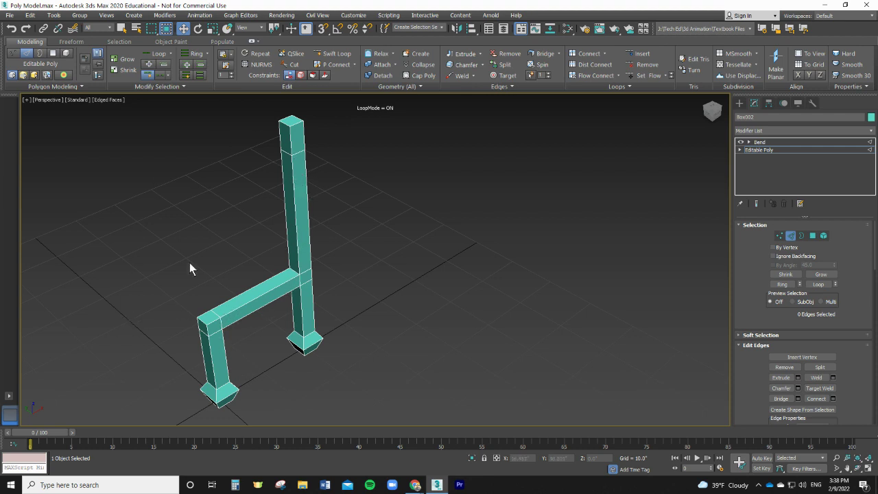
Zoom the viewport on the chair frame
scroll(295, 314, "down", 3)
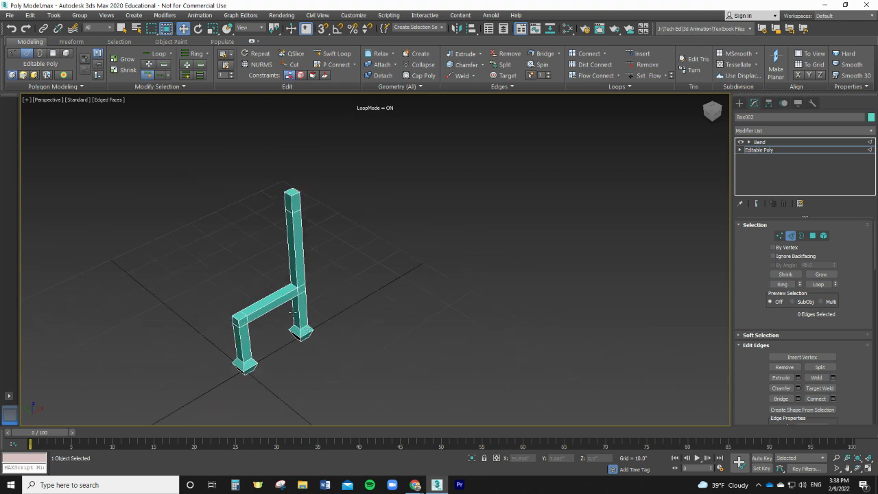
scroll(296, 334, "up", 2)
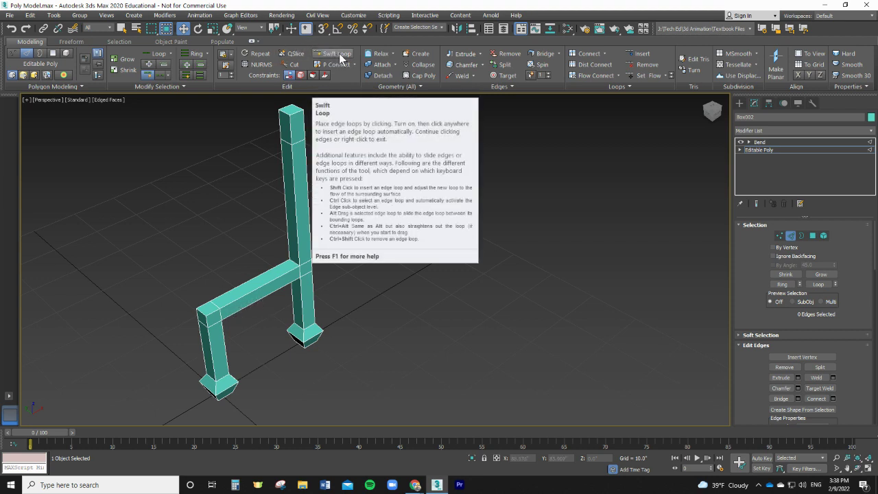
With Swift Loop, insert four edge loops along the rail and one where it meets the back post
left_click(337, 54)
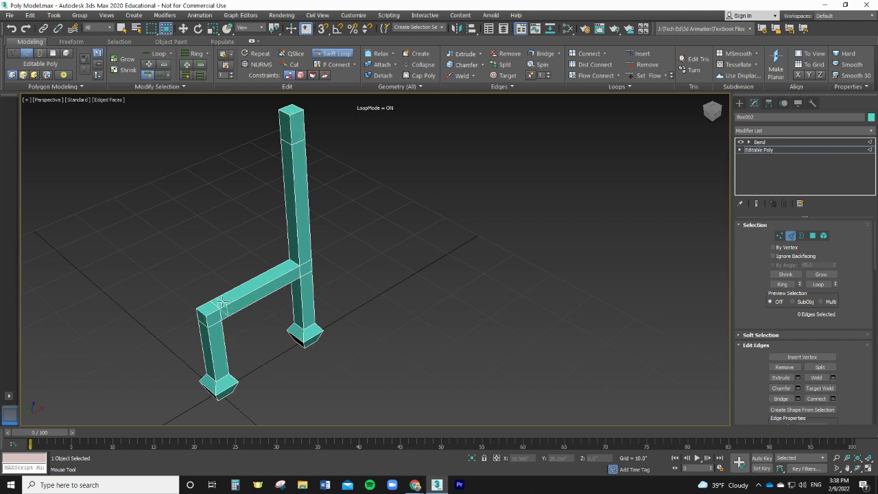
scroll(220, 302, "up", 5)
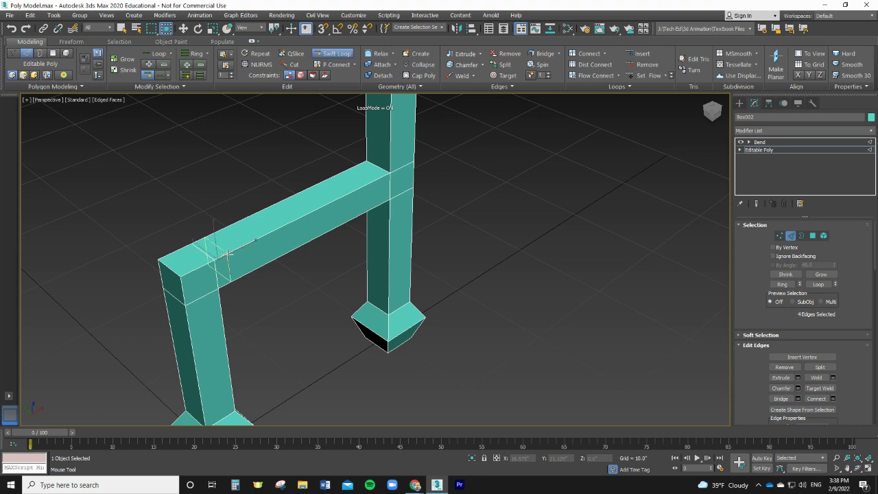
left_click(228, 254)
left_click(263, 253)
left_click(273, 249)
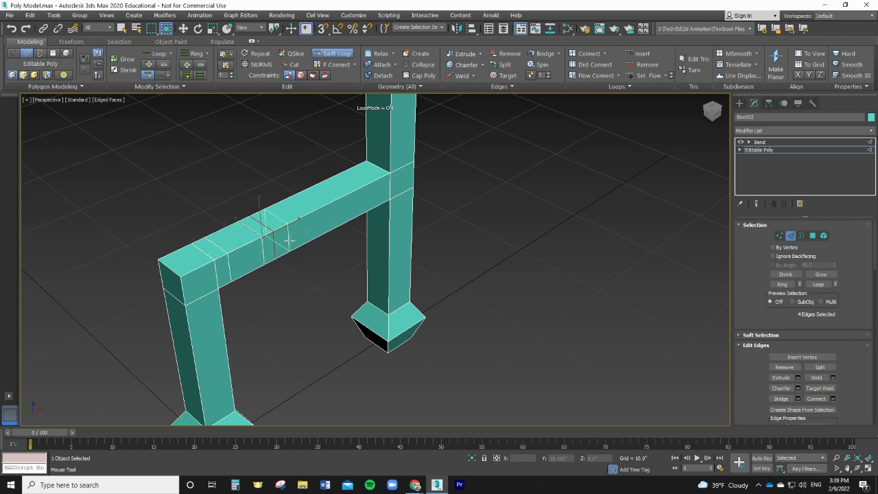
left_click(324, 218)
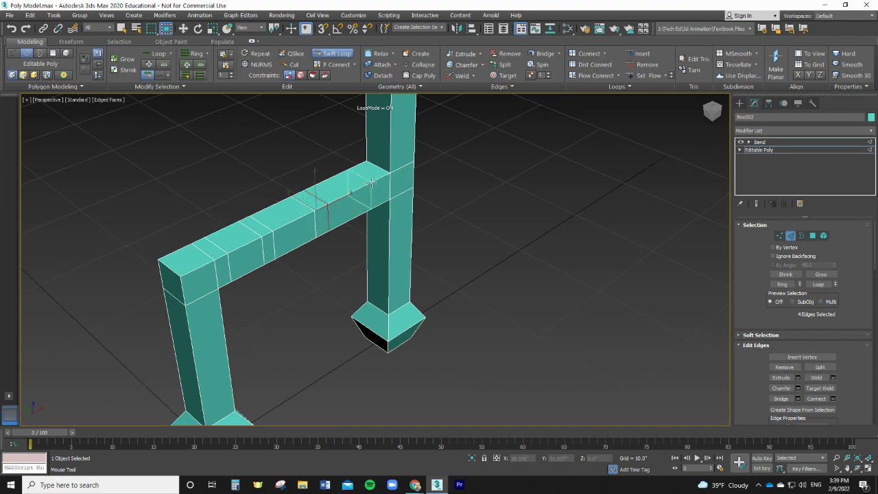
left_click(379, 180)
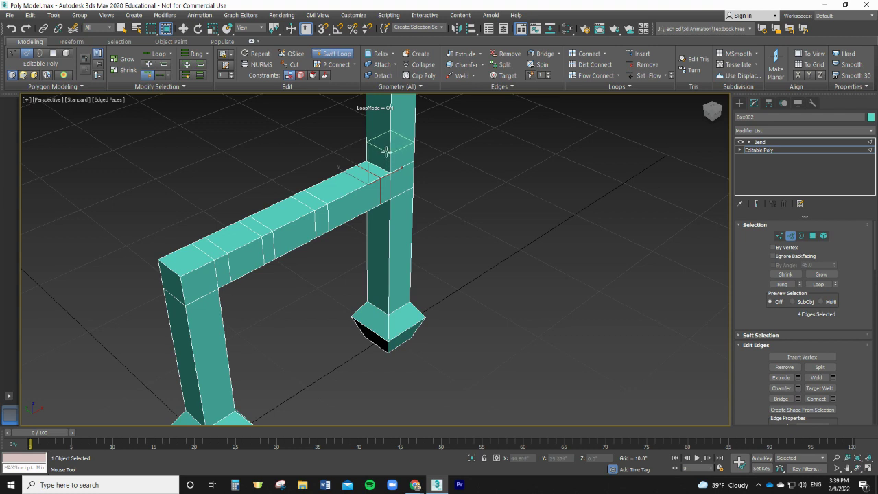
scroll(386, 151, "down", 6)
scroll(398, 157, "up", 10)
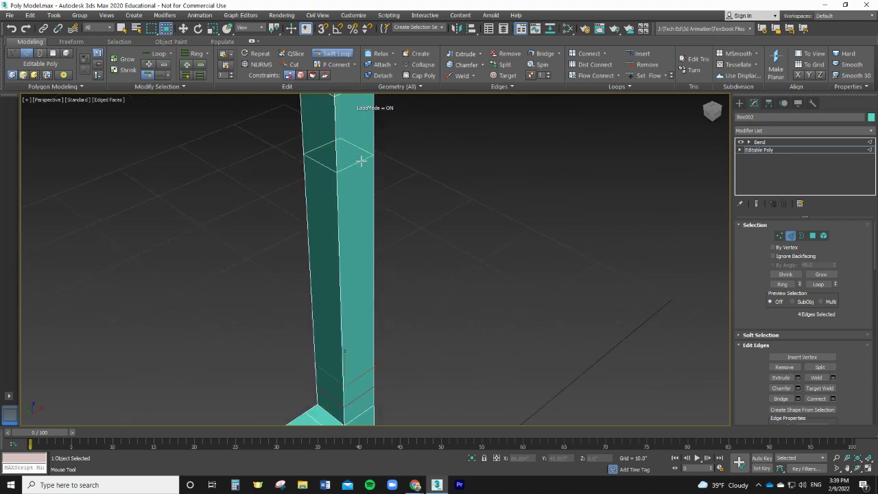
scroll(361, 159, "down", 2)
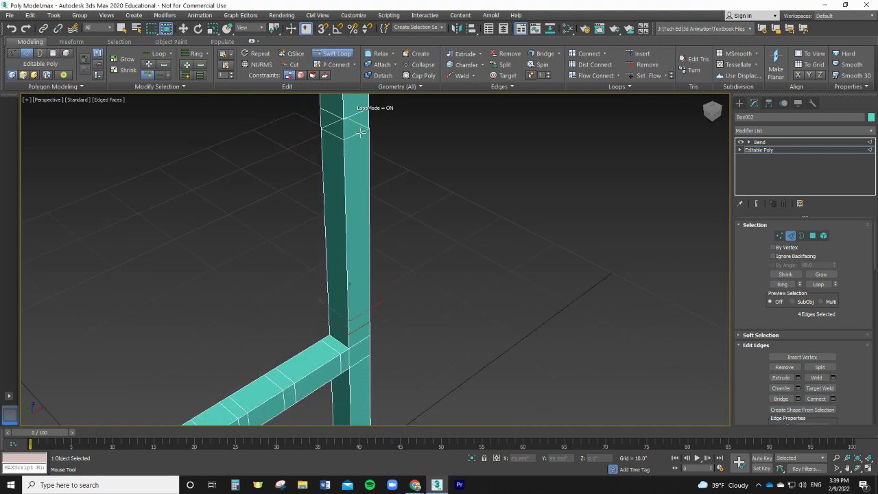
scroll(409, 194, "down", 5)
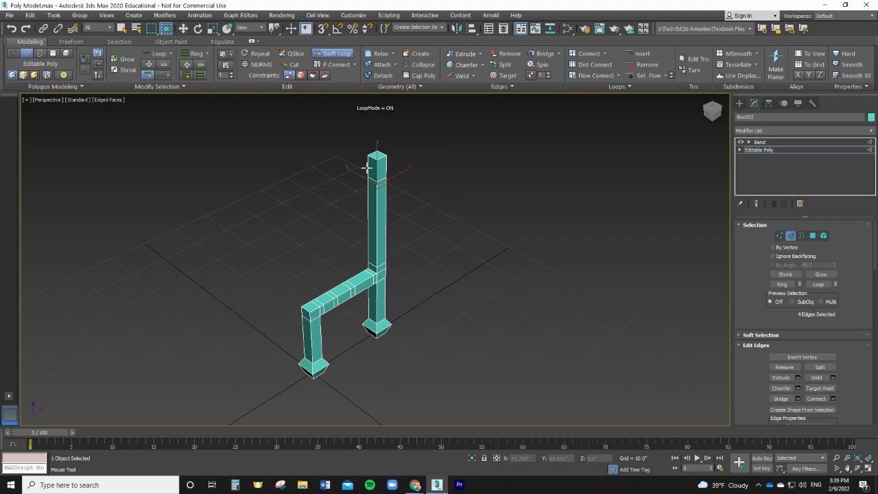
scroll(384, 182, "up", 8)
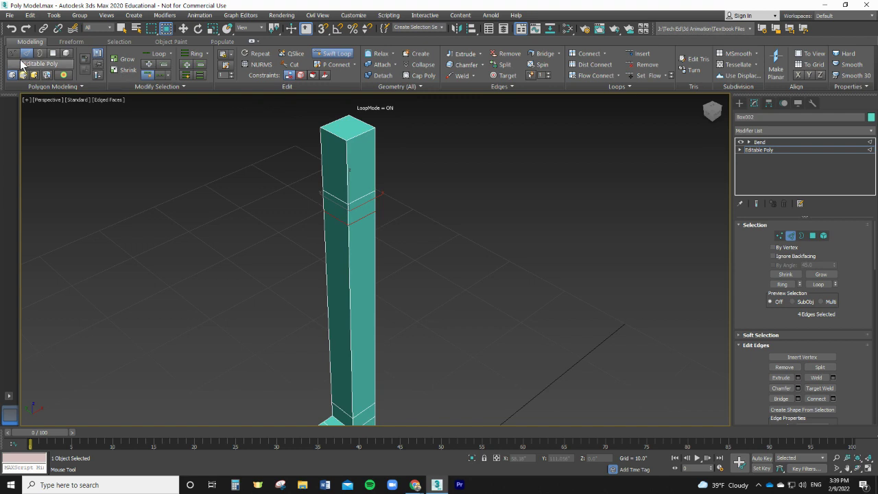
Select the back post's top face and fine-tune its height
left_click(53, 53)
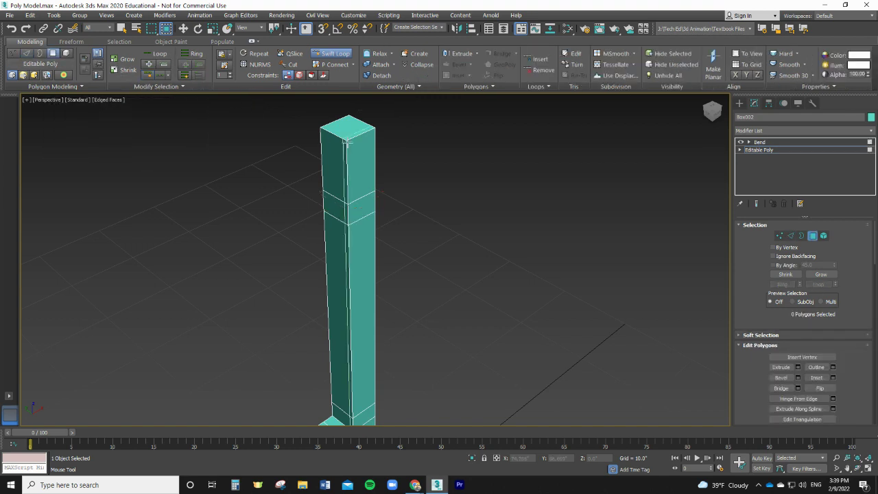
left_click(335, 54)
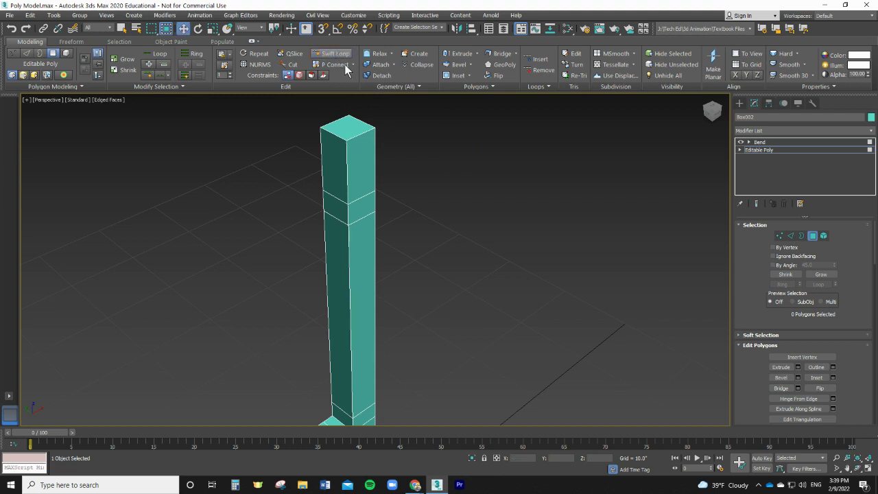
left_click(347, 128)
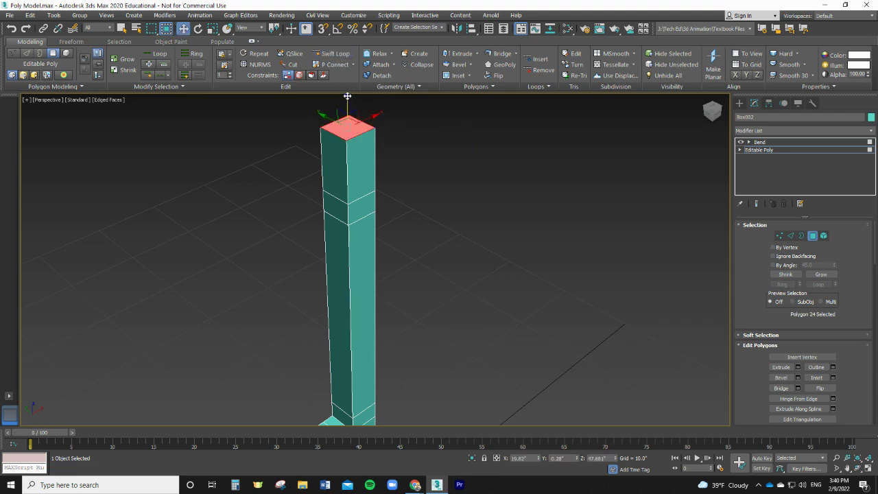
left_click_drag(347, 96, 348, 98)
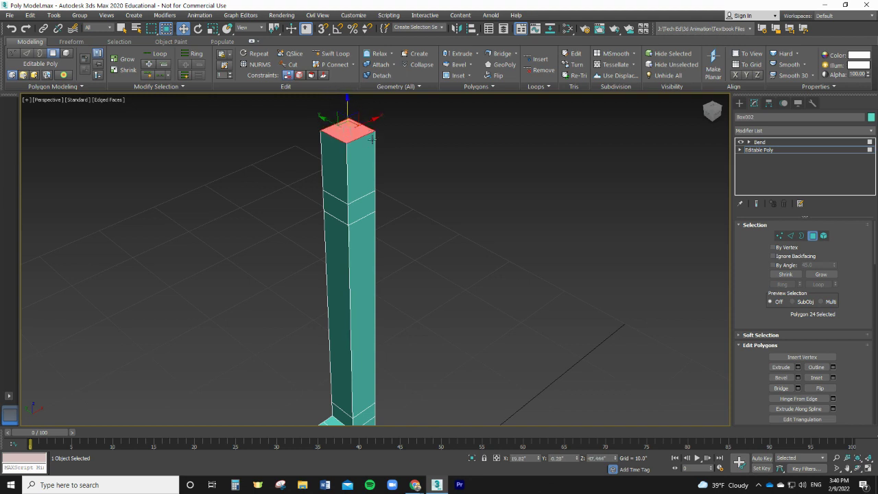
scroll(371, 139, "down", 3)
scroll(363, 158, "up", 4)
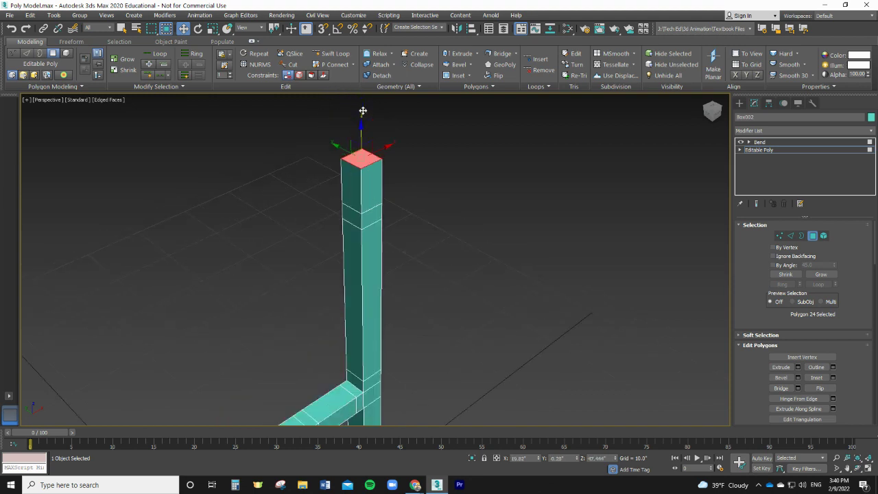
Bevel the post's top face up and inward into a tapered cap
left_click(457, 64)
mouse_move(361, 197)
left_mouse_down()
mouse_move(365, 177)
mouse_move(365, 191)
left_mouse_up()
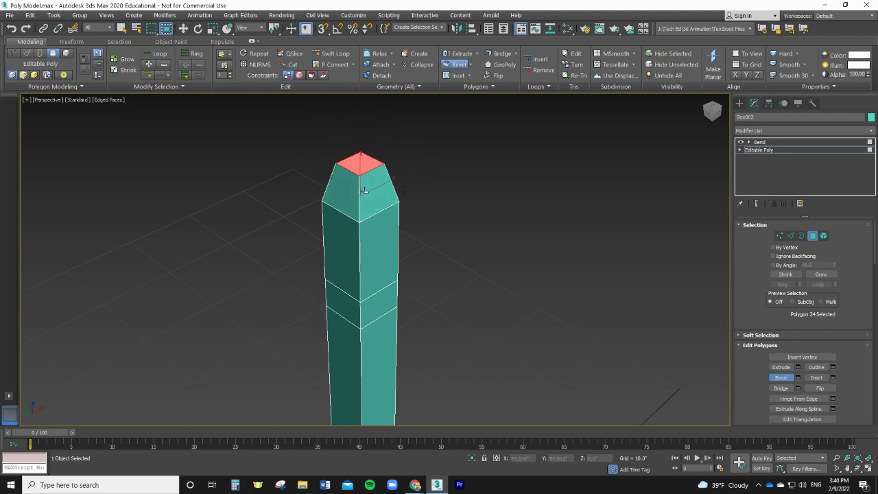
left_click(364, 191)
Chamfer the post's top edge with extra connecting segments
left_click(26, 53)
key("w")
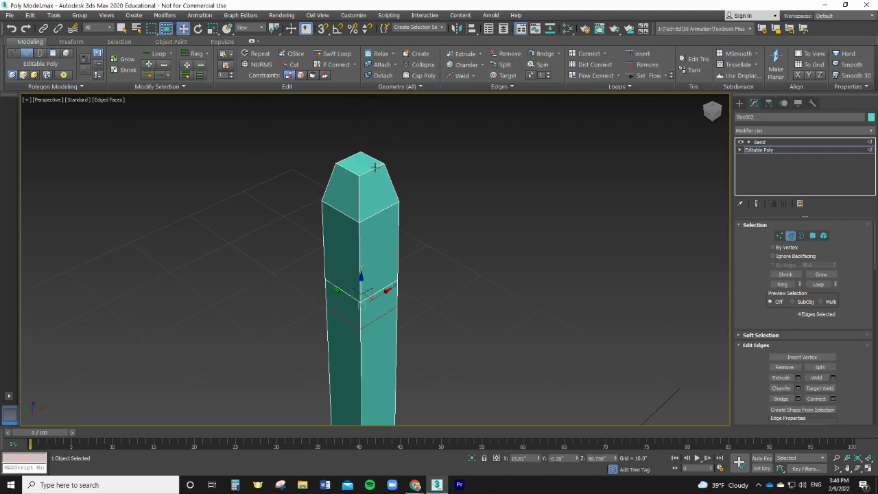
left_click(375, 168)
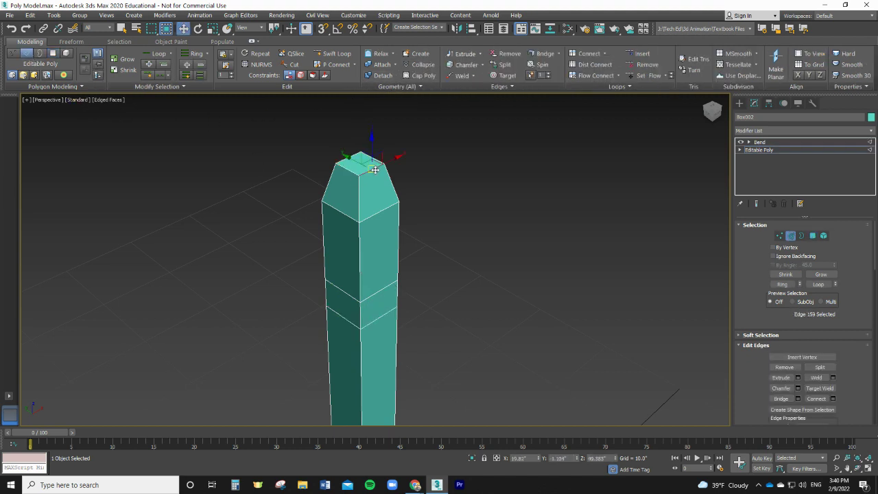
left_click(476, 67)
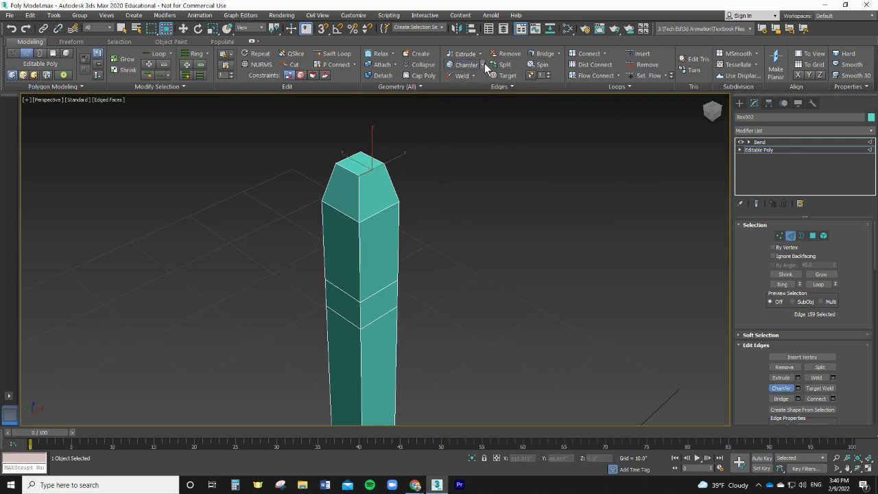
left_click(482, 66)
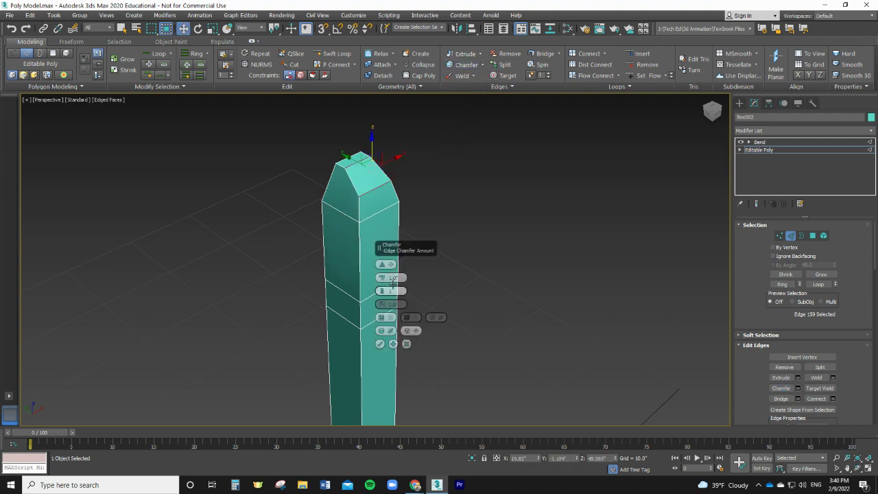
left_click_drag(384, 295, 386, 281)
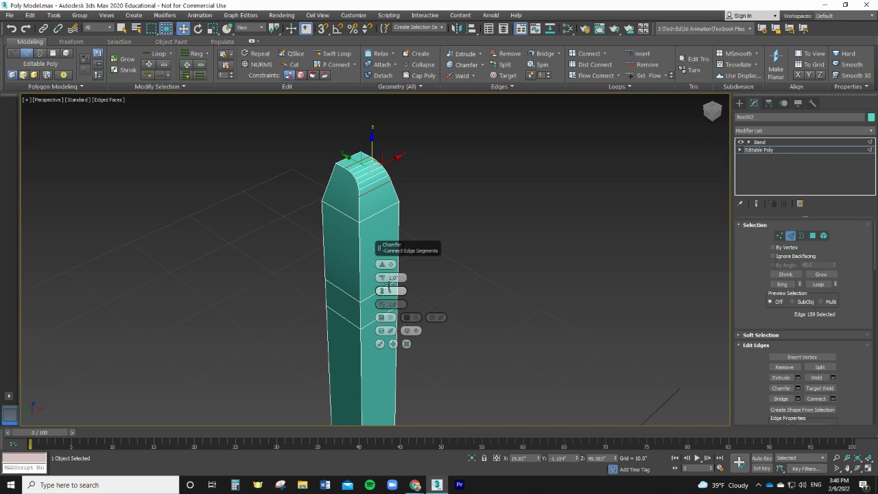
left_click(381, 344)
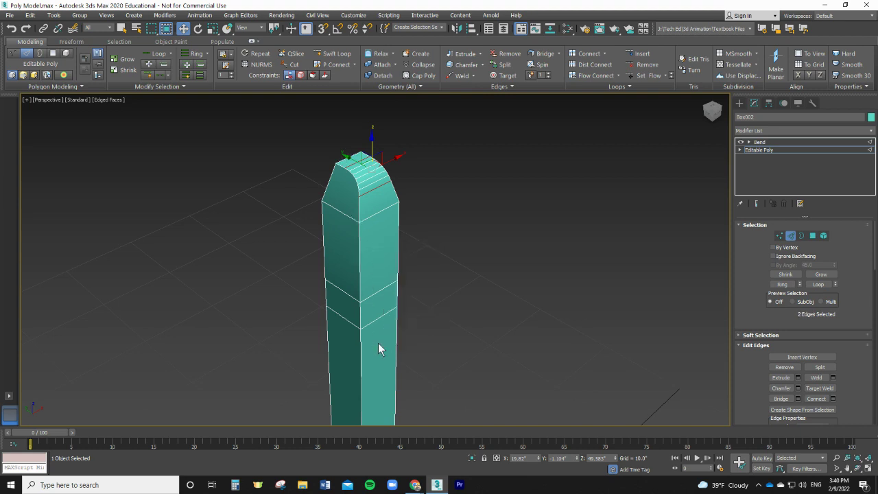
Chamfer another top edge with a wider amount, undoing a stray edge selection
left_click(343, 160)
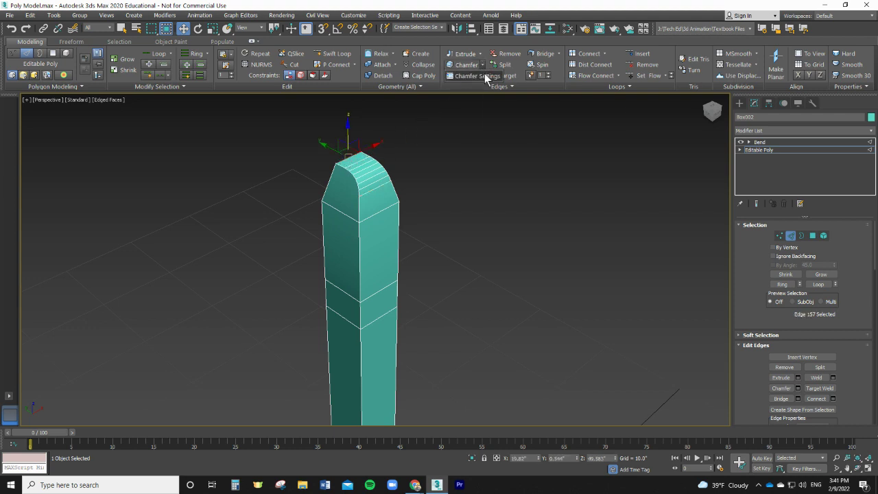
left_click(483, 74)
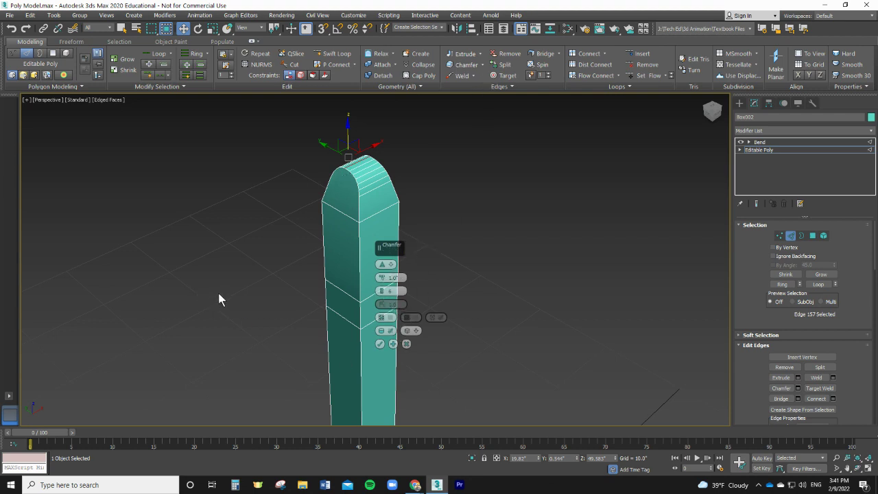
middle_click_drag(219, 292, 260, 272, "alt")
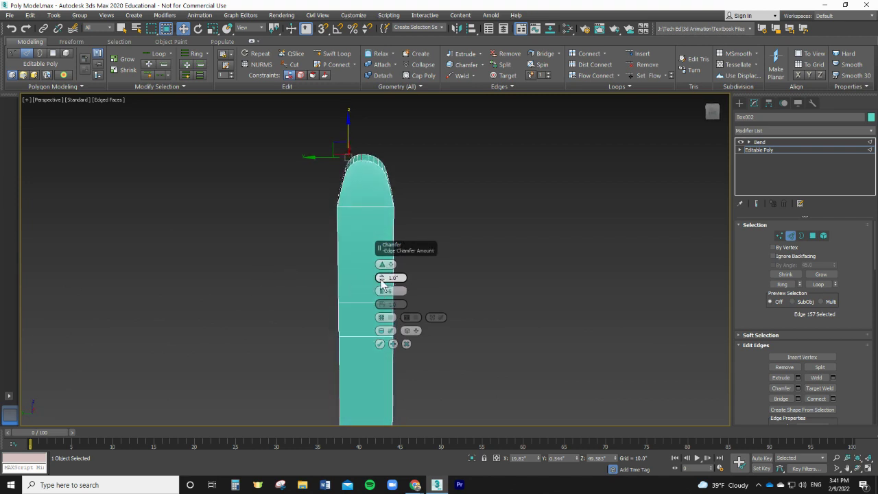
left_click_drag(381, 281, 381, 277)
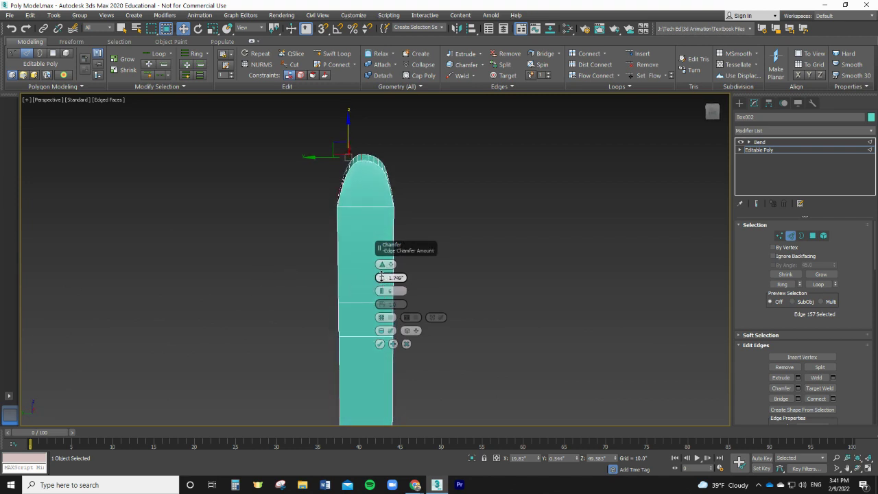
left_click(362, 159)
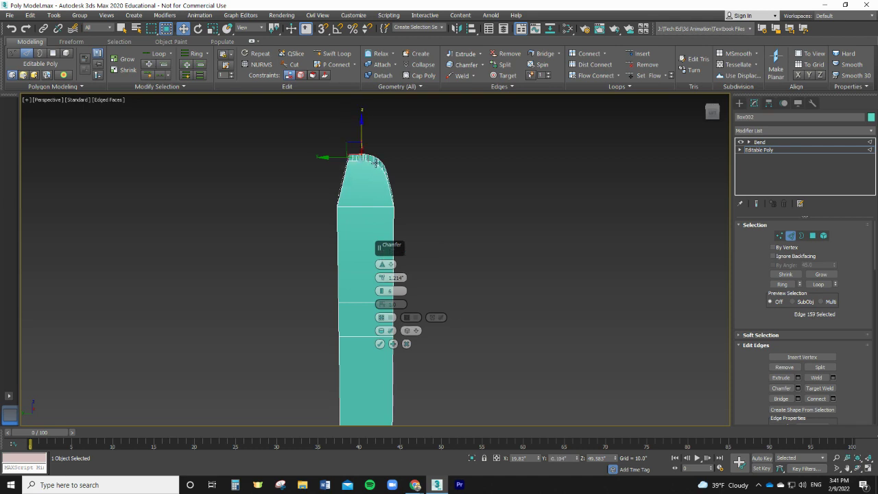
key("ctrl+z")
key("ctrl+z")
key("ctrl+z")
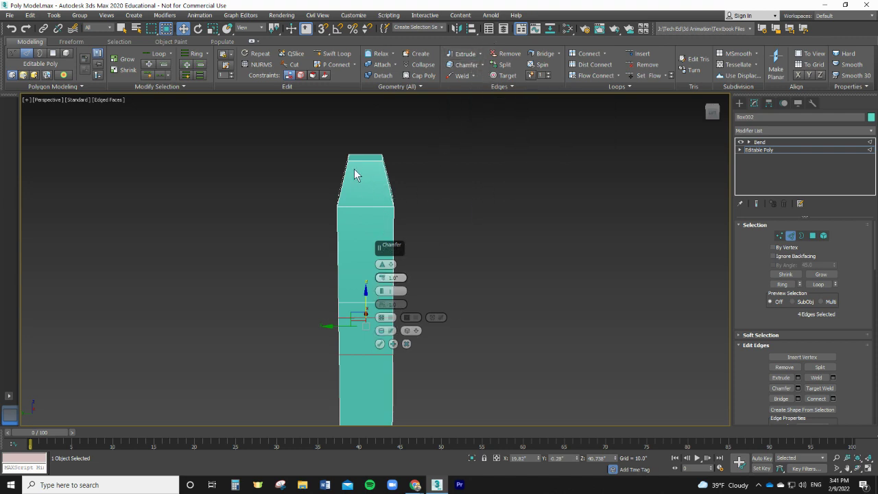
Round the back post's first top edges with a four-segment chamfer
scroll(355, 174, "up", 2)
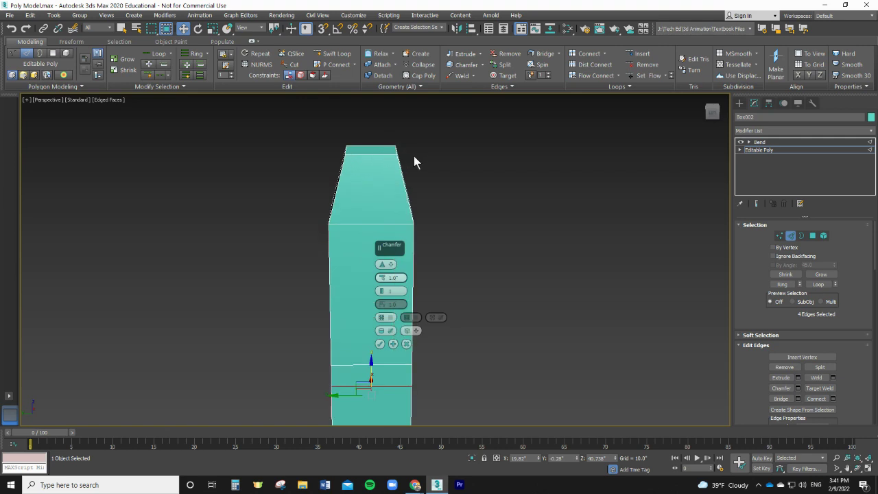
middle_click_drag(416, 163, 398, 187, "alt")
left_click(397, 186)
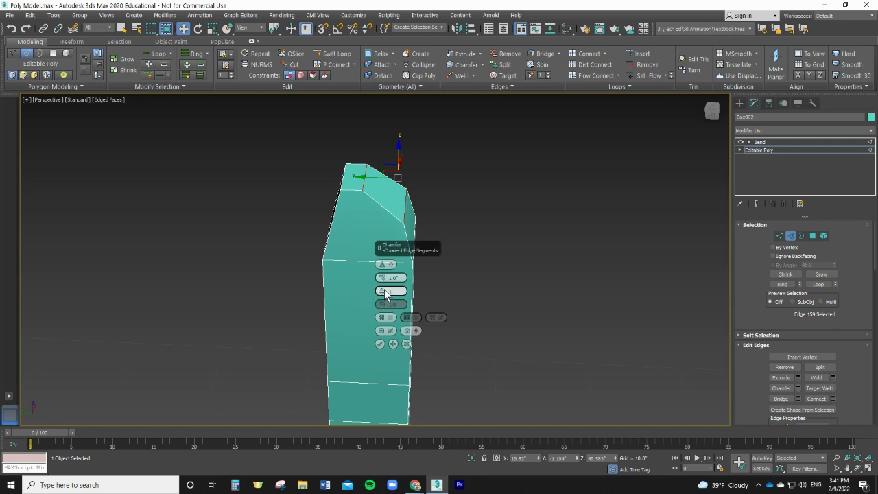
mouse_move(379, 277)
left_mouse_down()
mouse_move(379, 269)
mouse_move(380, 280)
left_mouse_up()
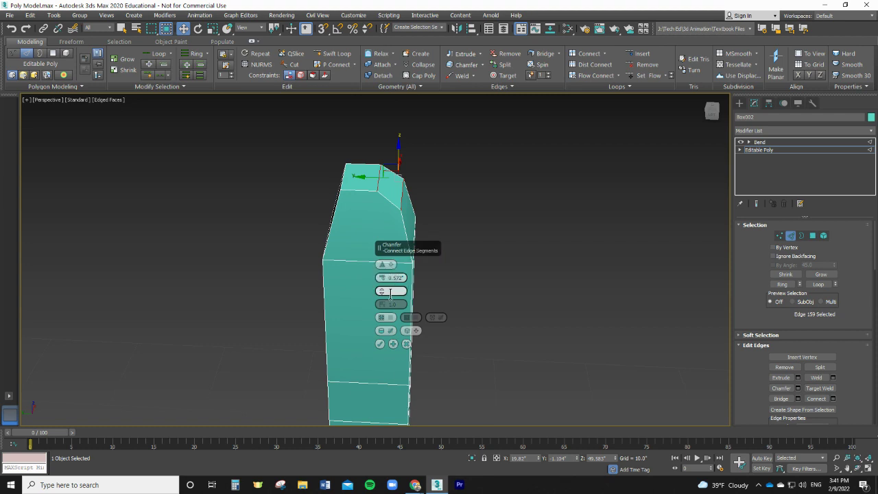
left_click_drag(383, 294, 383, 288)
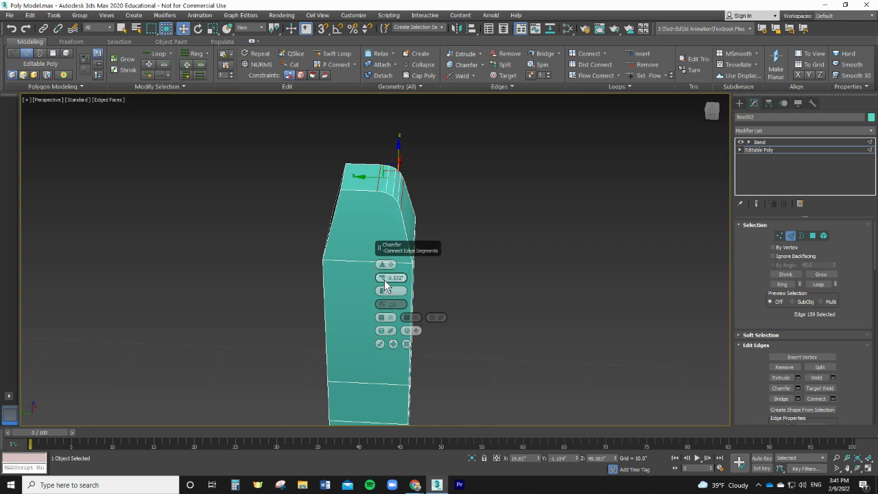
left_click(342, 184)
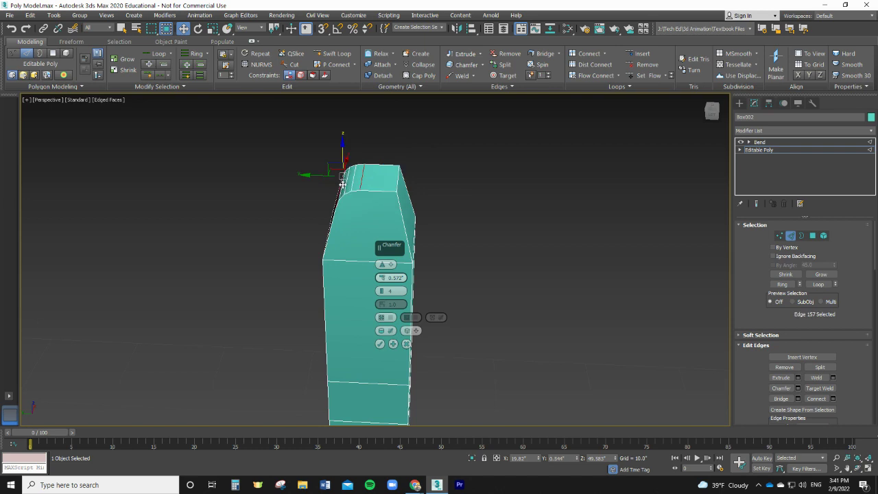
left_click(380, 344)
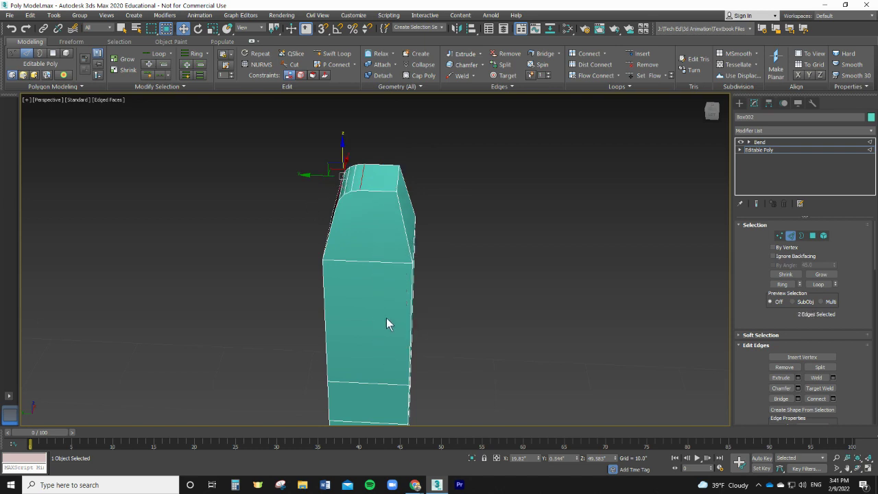
Chamfer the remaining top edge at about 0.572 with 4 segments
left_click(397, 189)
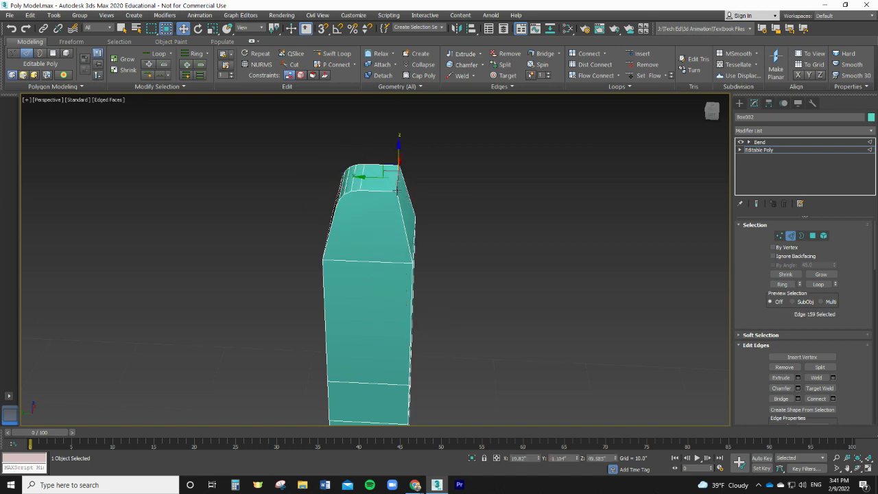
left_click(482, 65)
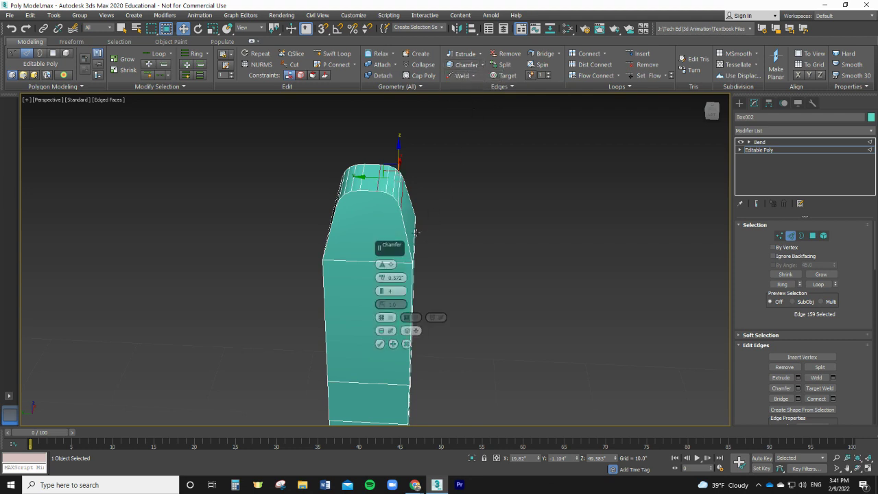
left_click(439, 240)
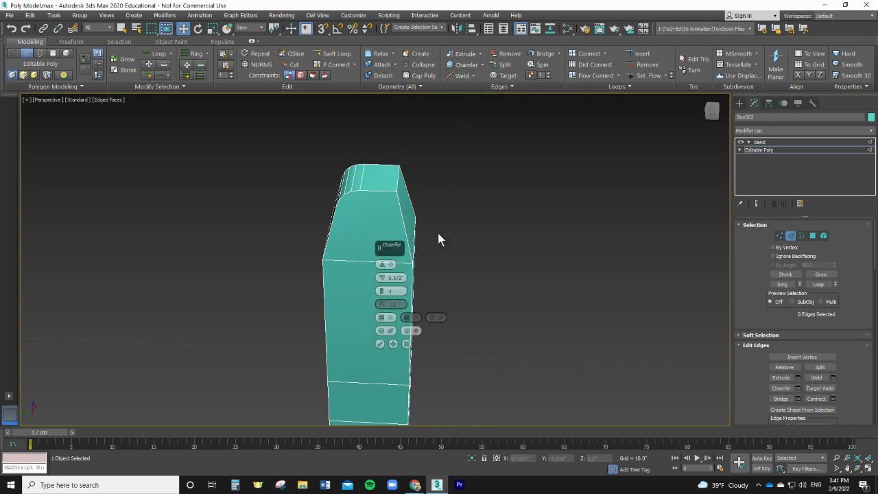
left_click(398, 183)
left_click(379, 344)
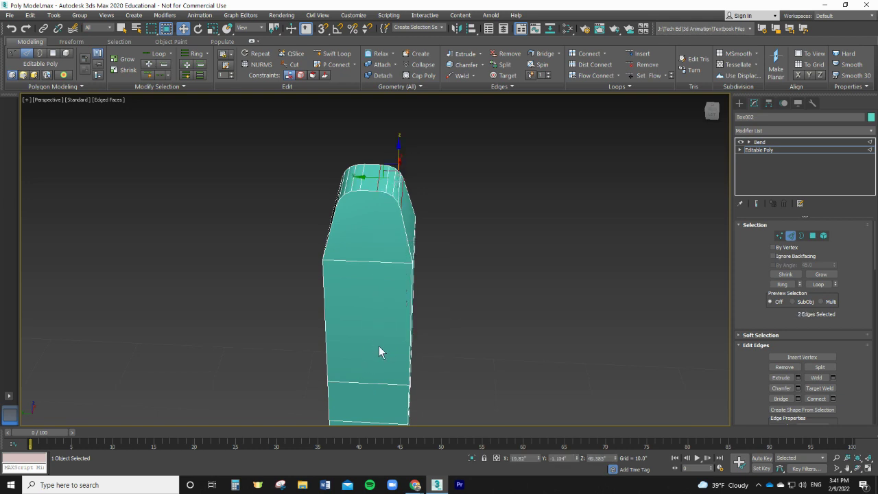
Orbit to inspect the rounded post cap, then switch to Chrome
middle_click_drag(472, 305, 426, 291, "alt")
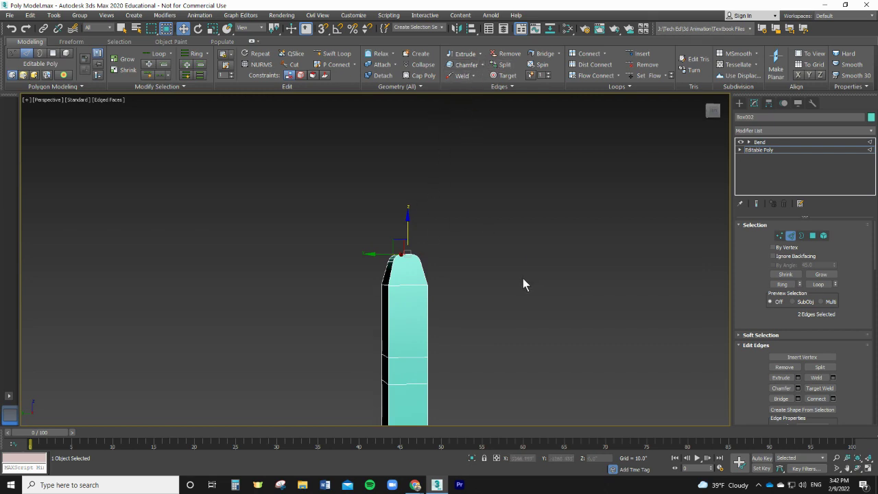
middle_click_drag(523, 279, 509, 312, "alt")
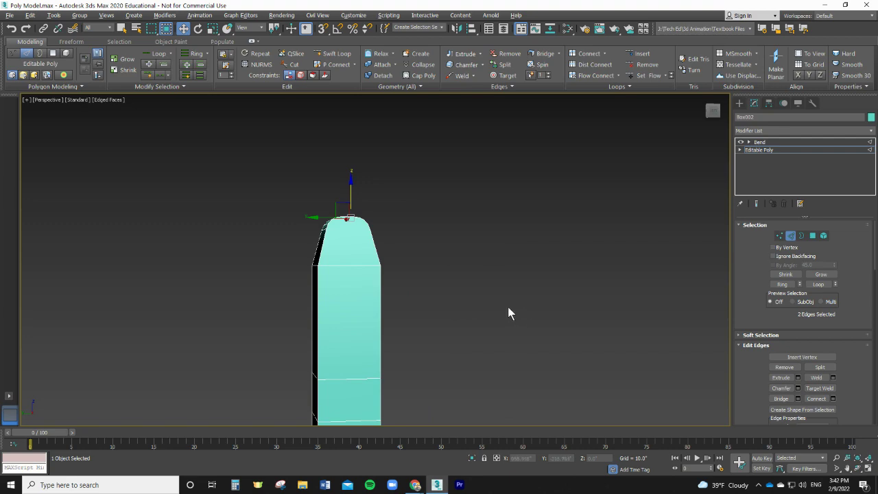
key("alt+Tab")
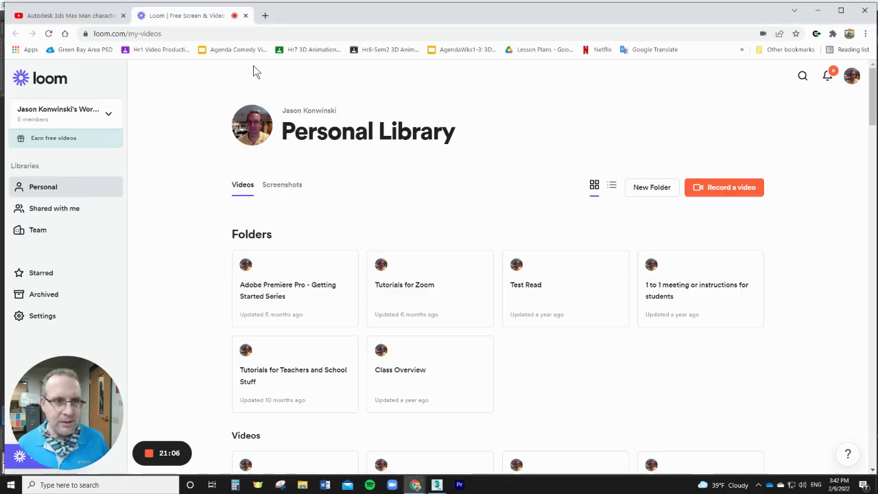
Bring up the YouTube arm-modelling tutorial and scrub through its timeline
left_click(109, 15)
scroll(316, 356, "down", 3)
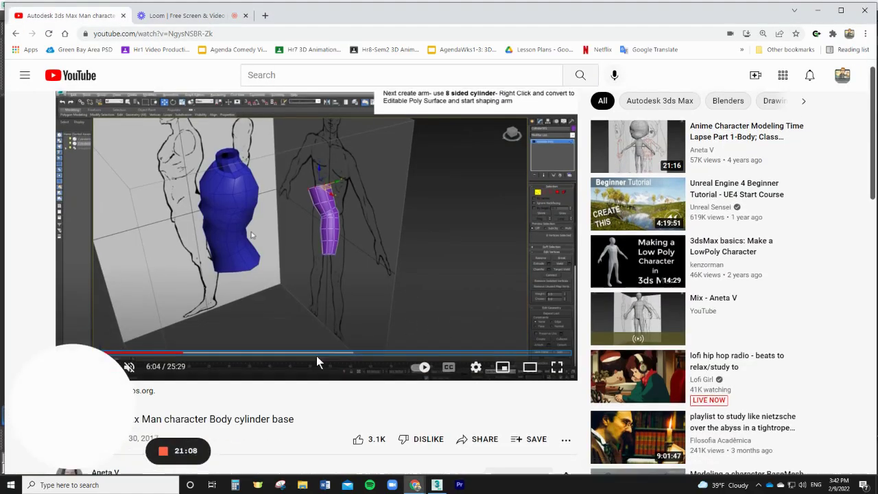
scroll(233, 374, "down", 1)
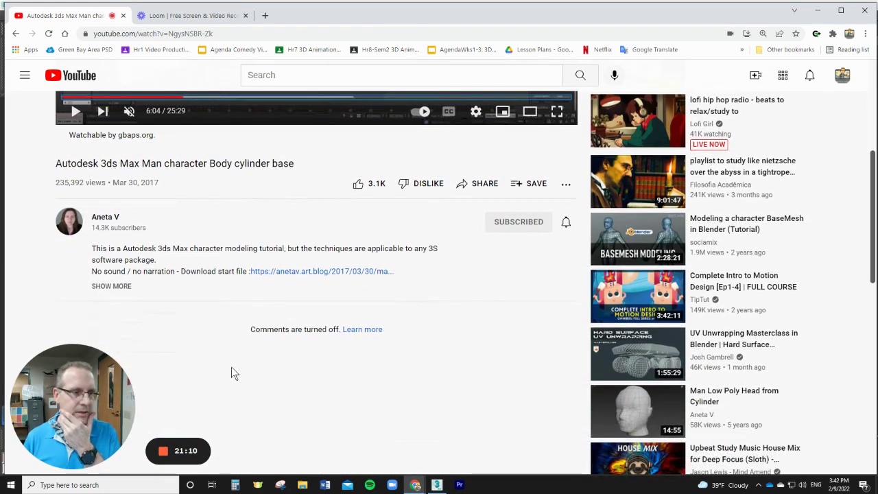
scroll(231, 364, "up", 4)
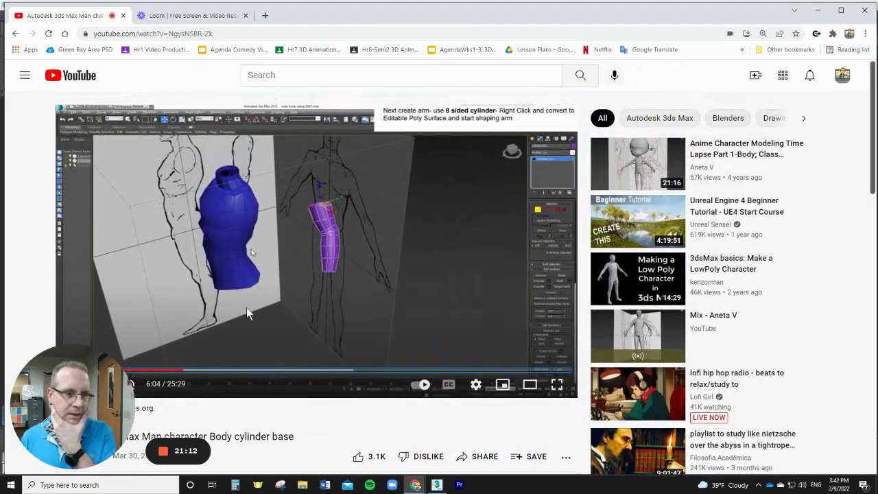
left_click_drag(123, 406, 862, 402)
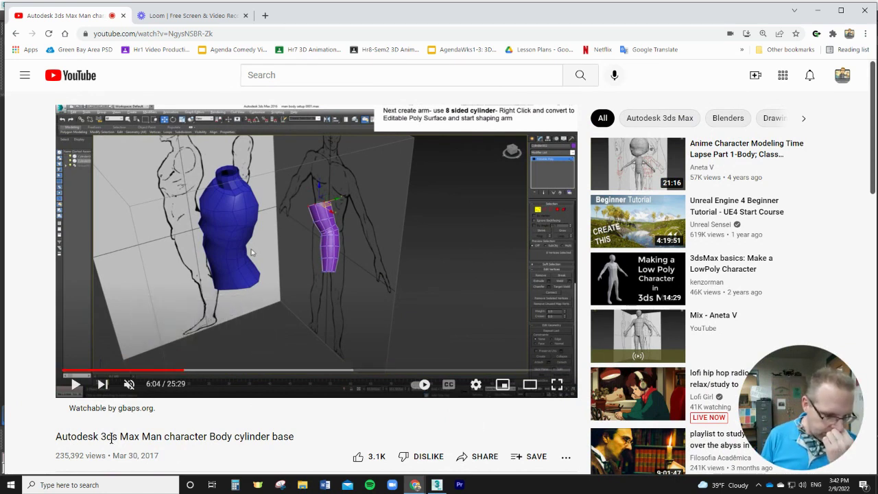
Play the tutorial full screen, pause it at 6:52, and return to 3ds Max
left_click(556, 385)
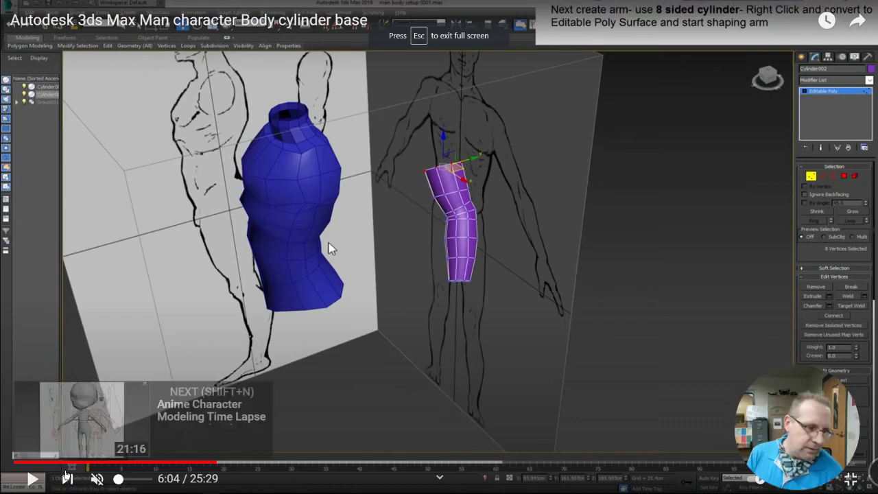
left_click(33, 478)
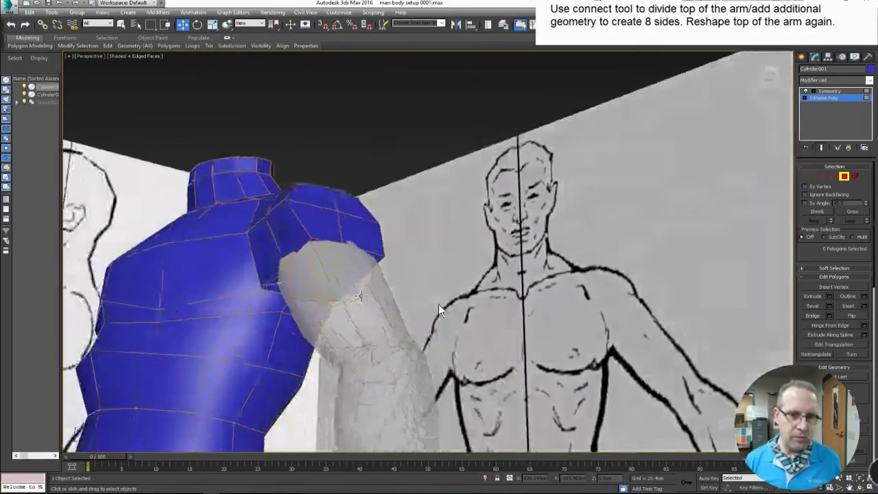
mouse_move(407, 292)
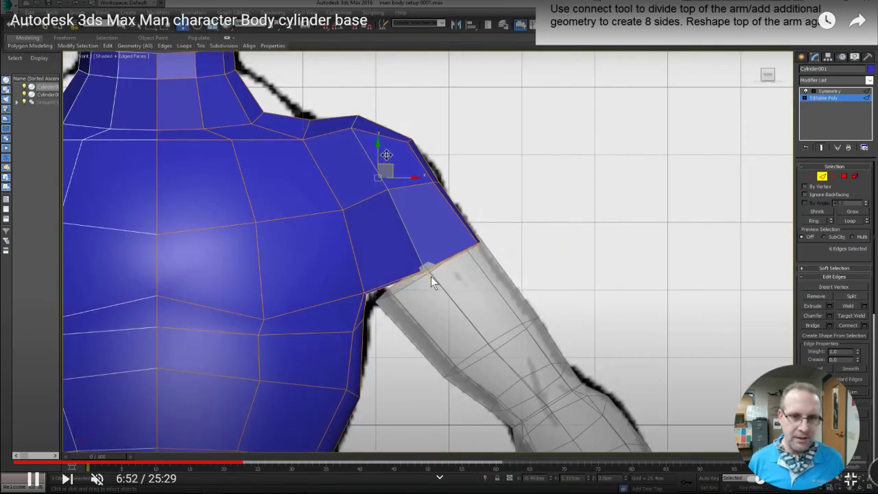
left_click(431, 276)
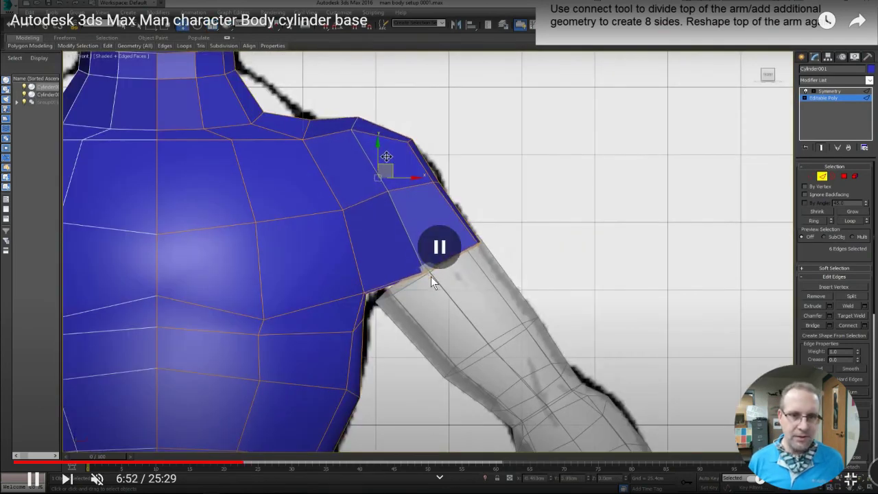
key("alt+Tab")
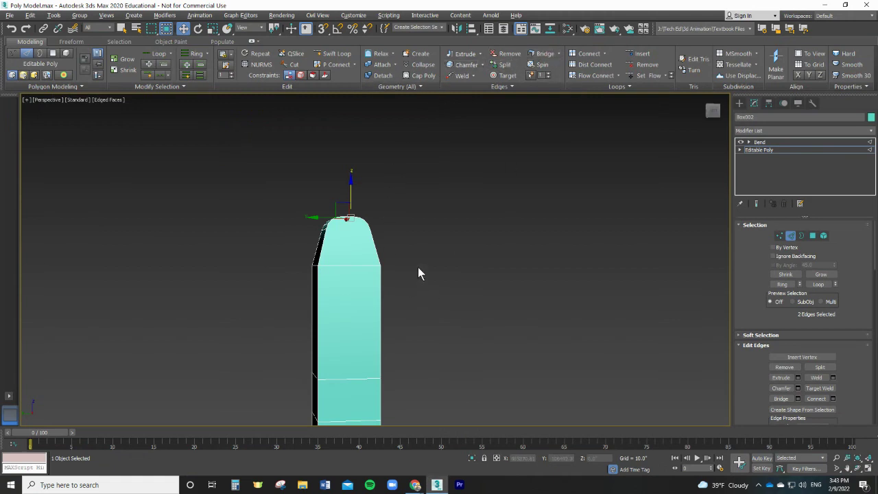
Zoom out, clear the chair side's edge selection, and switch to Element sub-object level
scroll(418, 273, "down", 2)
scroll(429, 276, "down", 3)
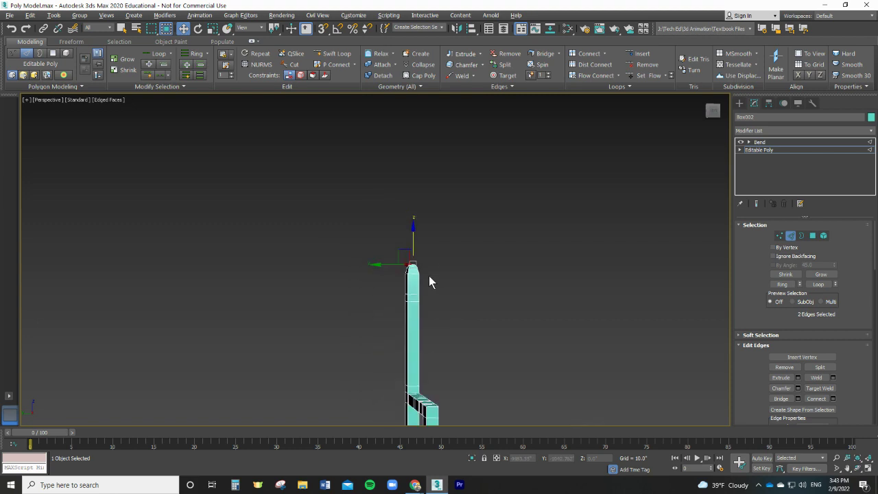
scroll(466, 358, "up", 4)
scroll(459, 347, "up", 2)
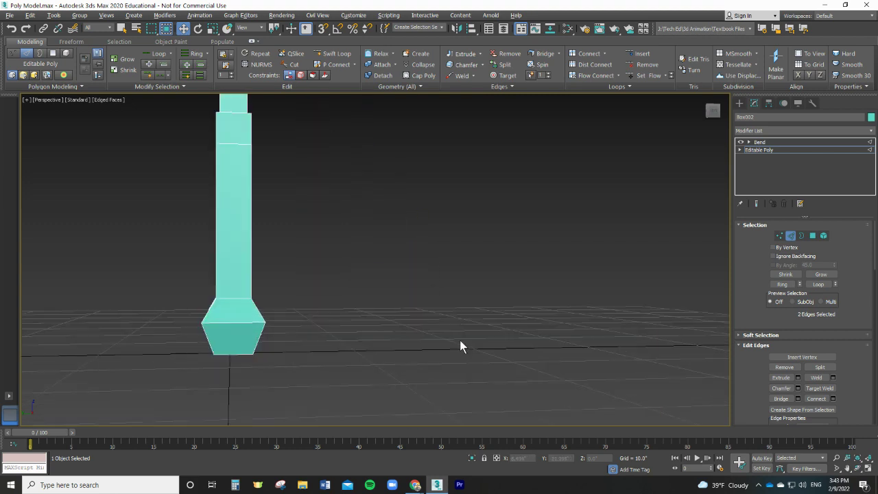
scroll(459, 341, "down", 3)
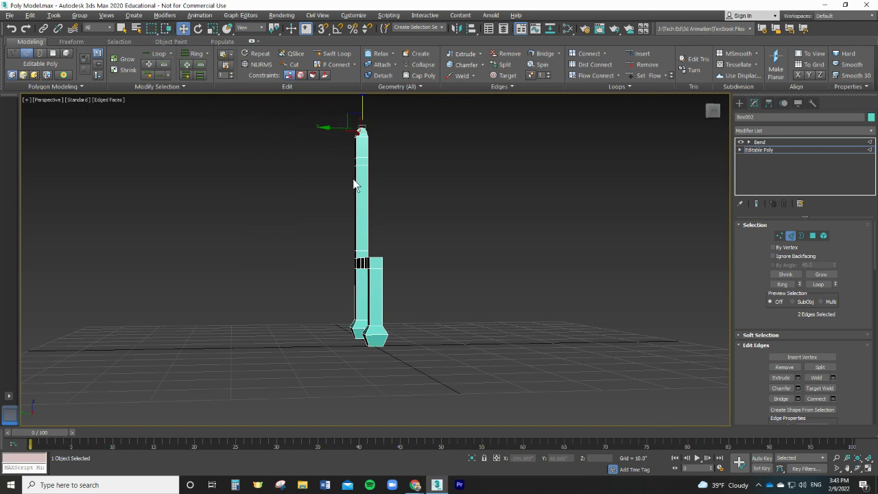
left_click_drag(314, 96, 422, 386)
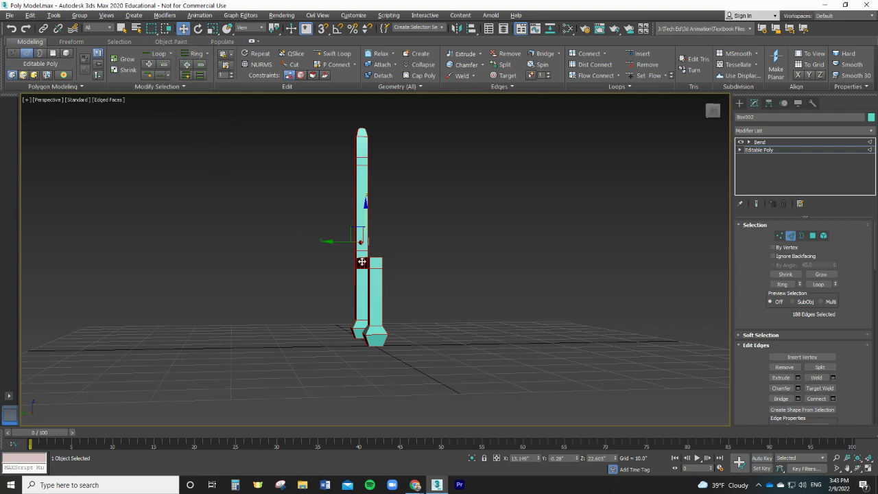
left_click(364, 236)
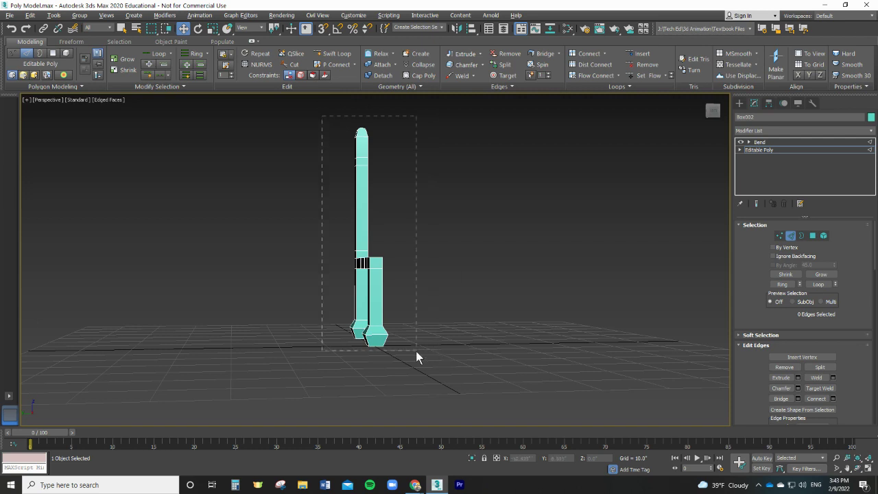
left_click_drag(415, 350, 415, 350)
left_click(340, 242)
left_click(66, 53)
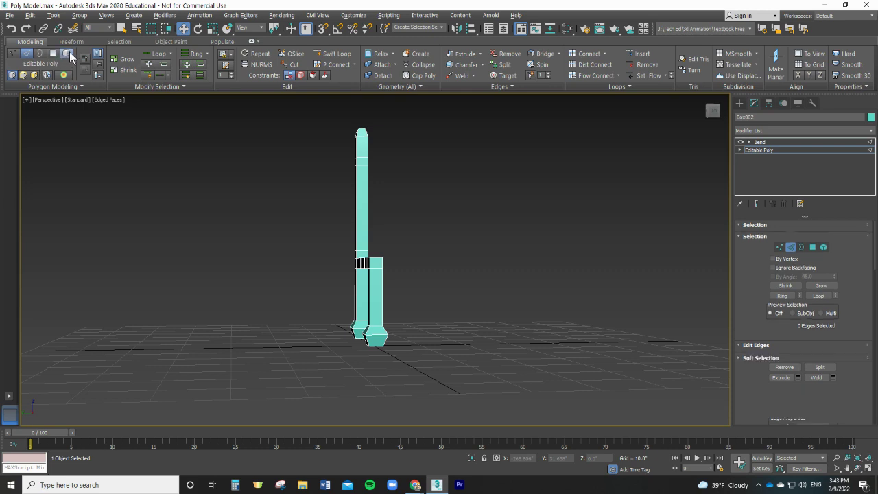
Shift-drag the chair-side element along X as a Clone To Element copy
left_click_drag(325, 129, 319, 129)
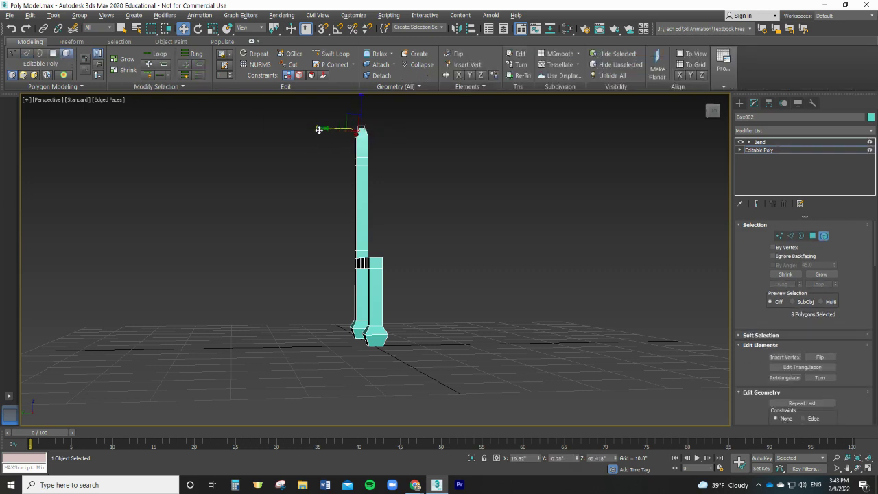
left_click(335, 150)
key("ctrl+a")
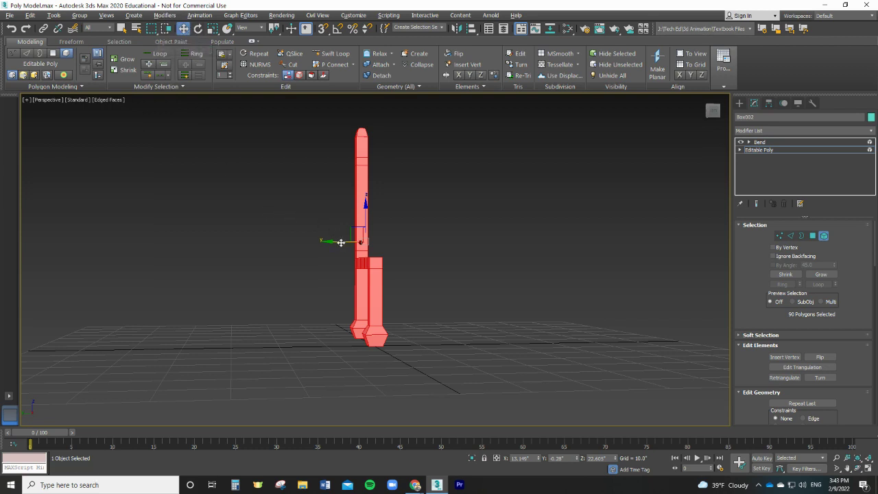
left_click_drag(352, 240, 578, 231, "shift")
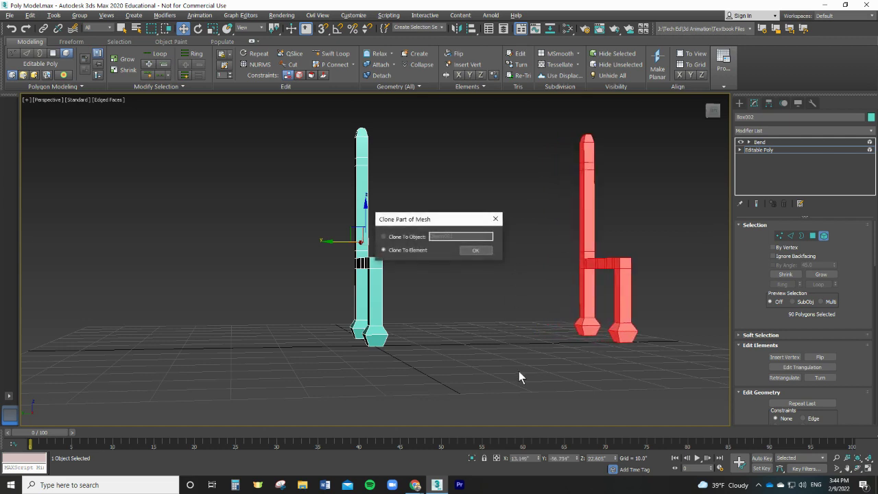
left_click(479, 250)
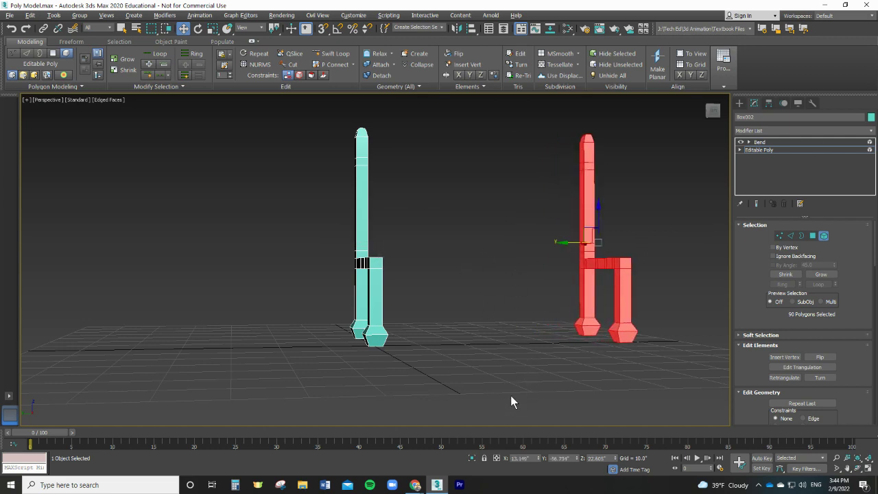
middle_click_drag(510, 394, 480, 394, "alt")
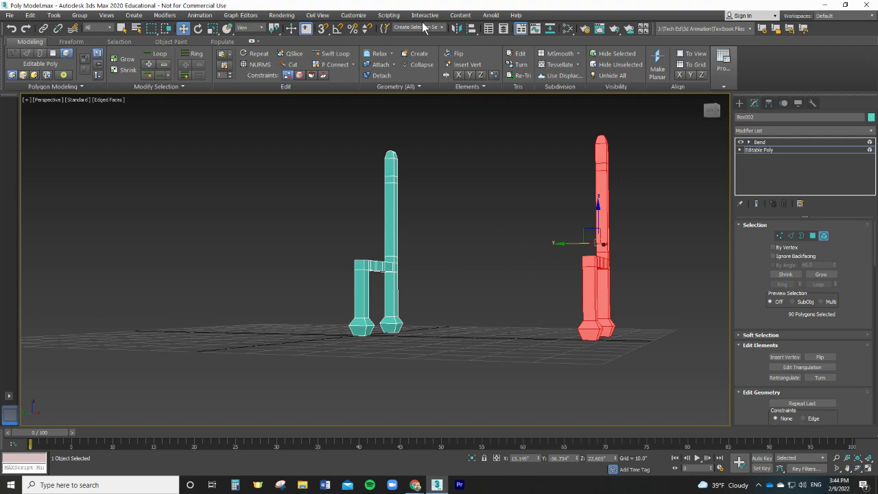
At Polygon level, select the top faces of both back posts together
left_click(53, 54)
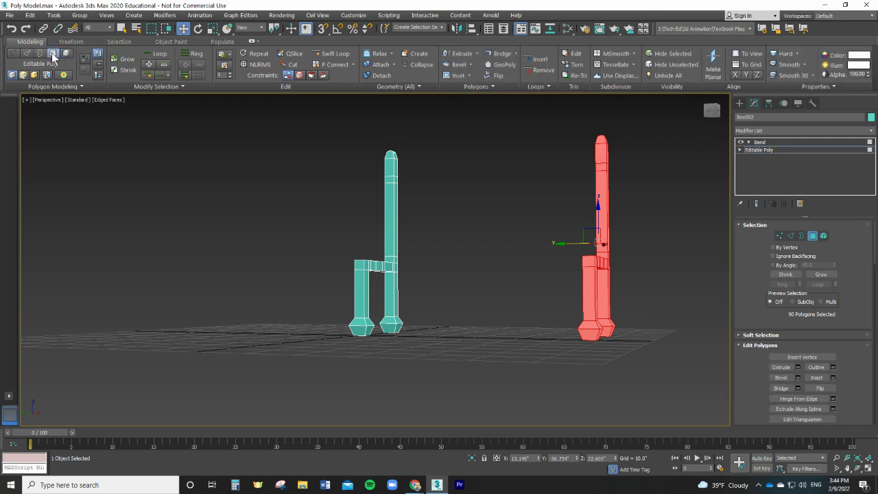
left_click(396, 171)
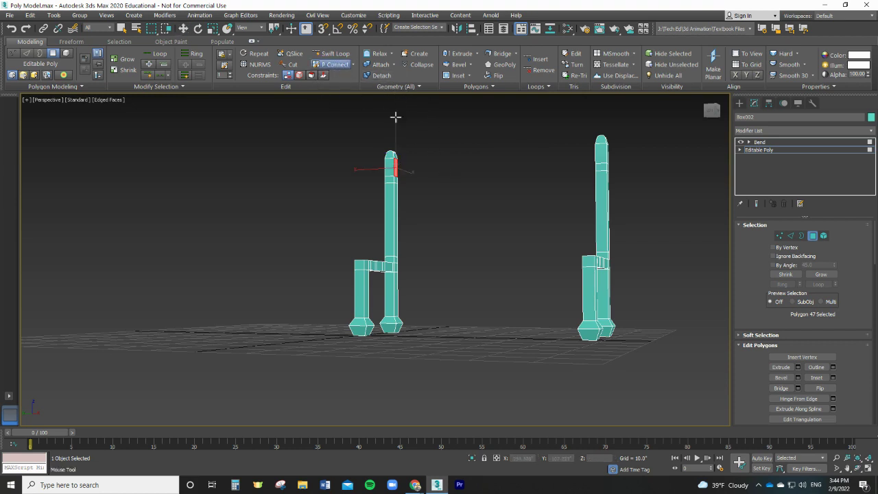
left_click(334, 63)
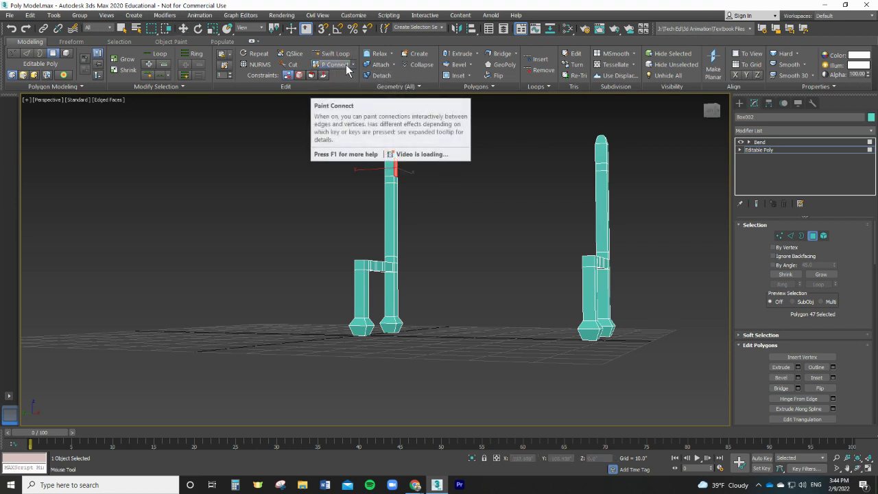
key("w")
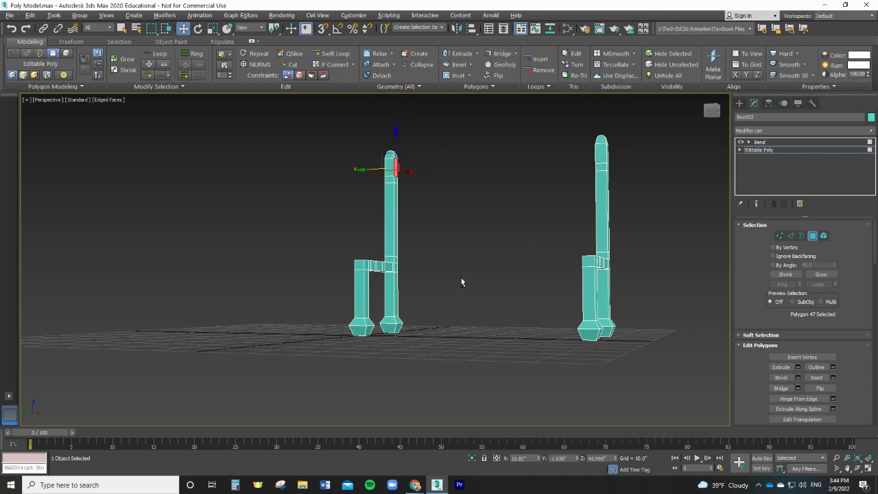
middle_click_drag(464, 277, 524, 271, "alt")
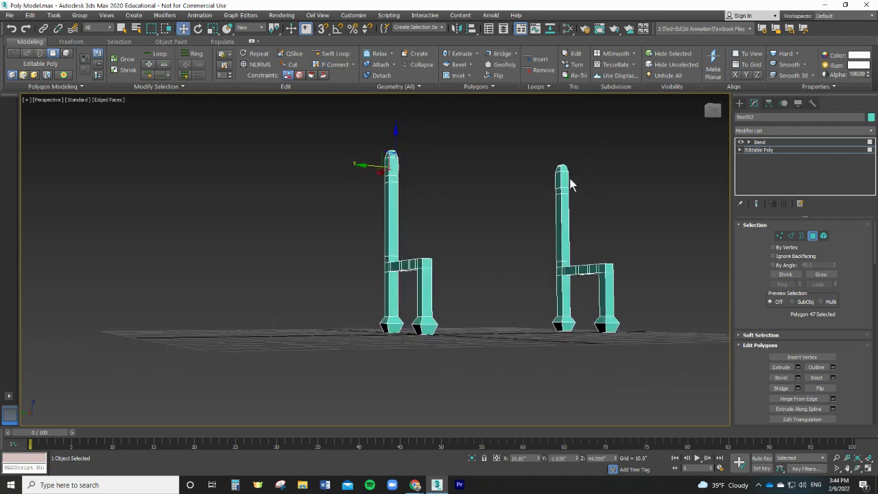
left_click(559, 180)
middle_click_drag(519, 253, 477, 262, "alt")
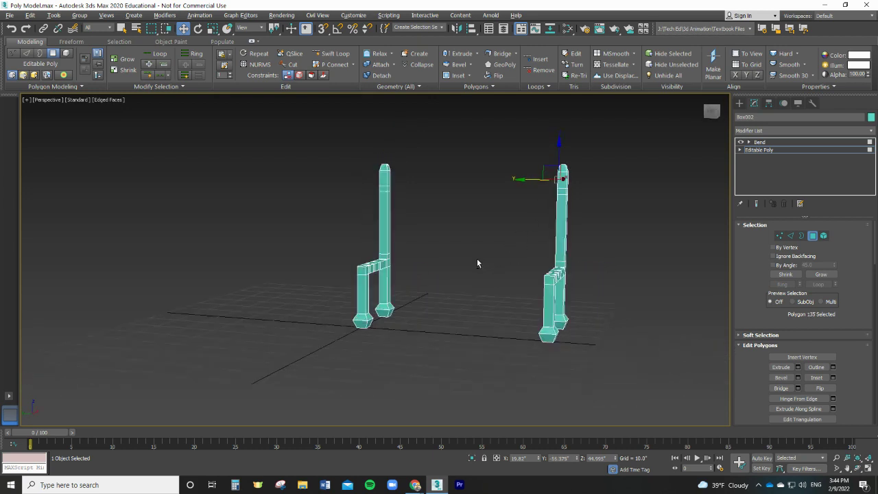
left_click(387, 180)
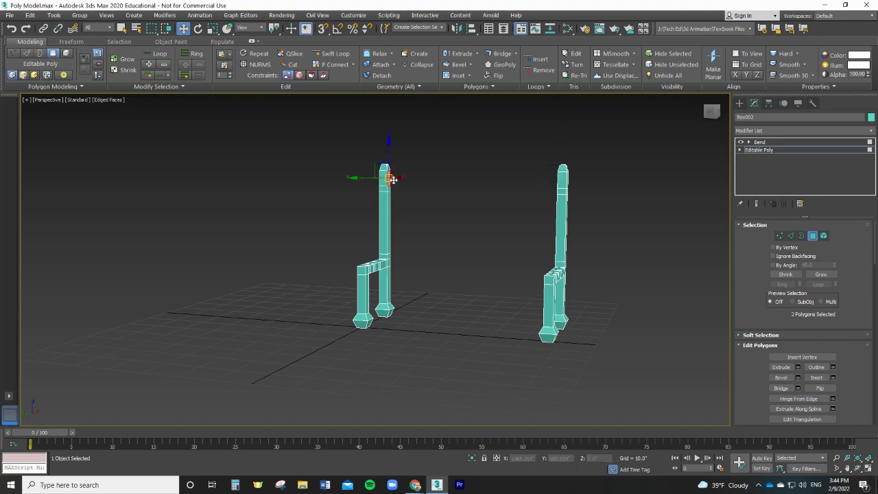
middle_click_drag(493, 288, 513, 290, "alt")
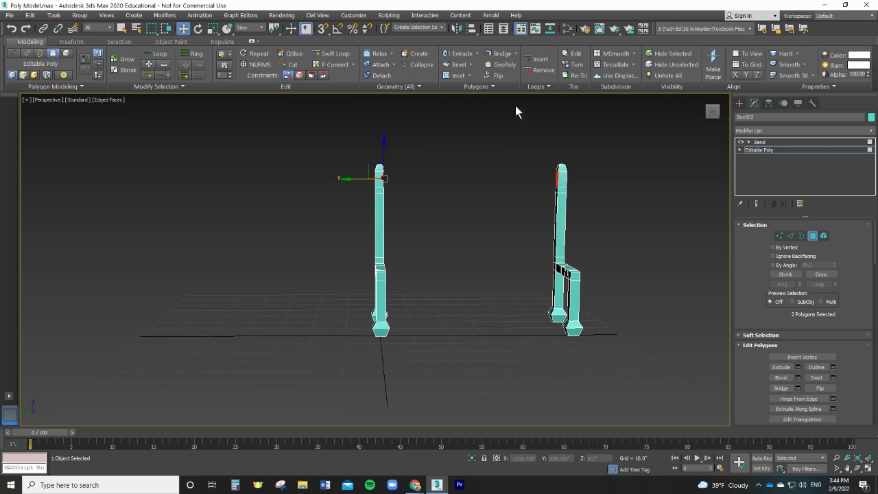
Bridge the two post-top polygons into a crossbar and zoom in on the chair back
left_click(503, 55)
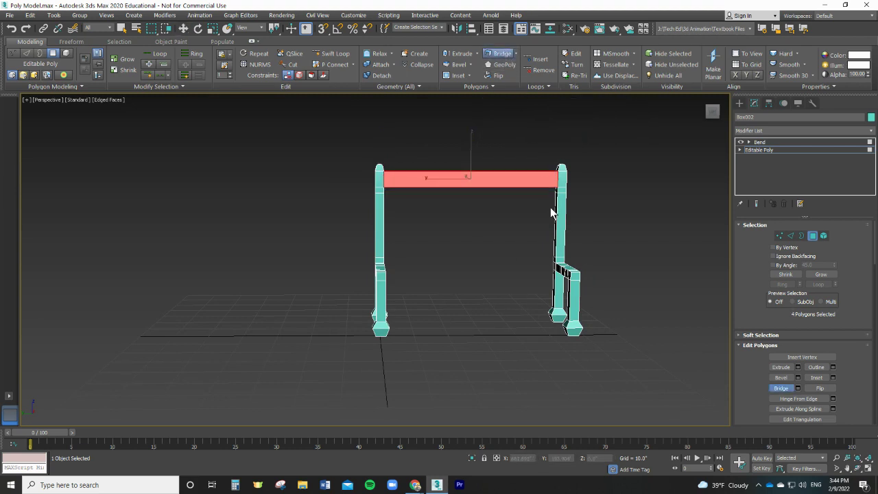
left_click(517, 54)
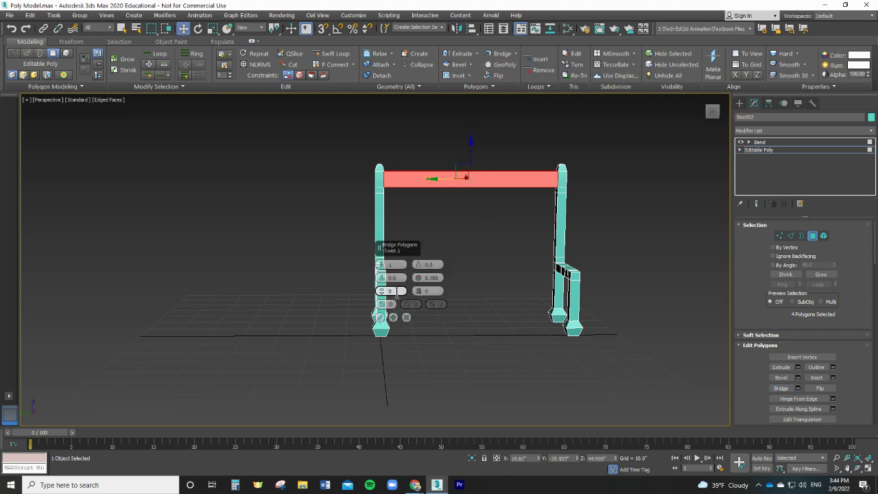
mouse_move(382, 291)
left_mouse_down()
mouse_move(382, 306)
mouse_move(383, 280)
left_mouse_up()
left_click_drag(419, 279, 382, 271)
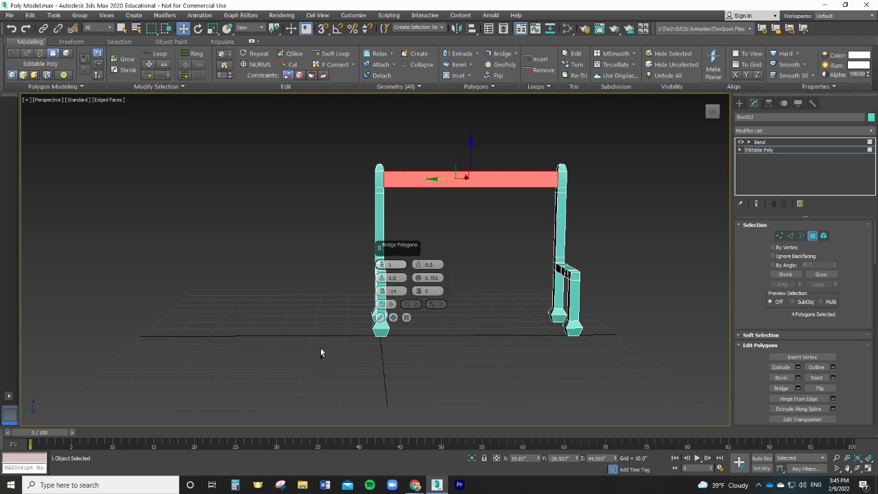
key("ctrl+z")
key("ctrl+z")
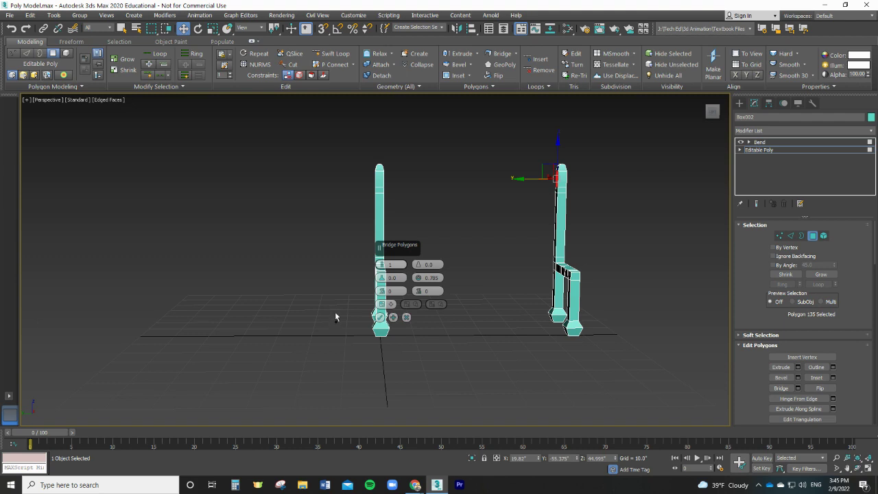
left_click(26, 28)
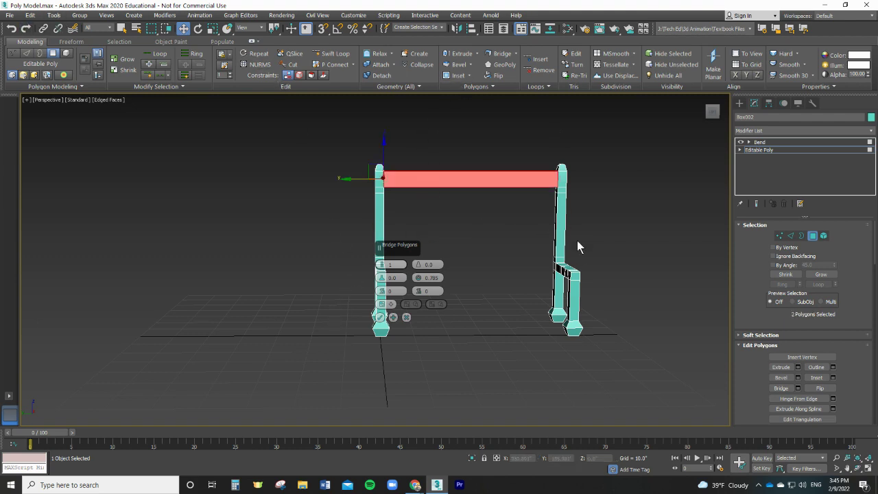
scroll(557, 230, "up", 3)
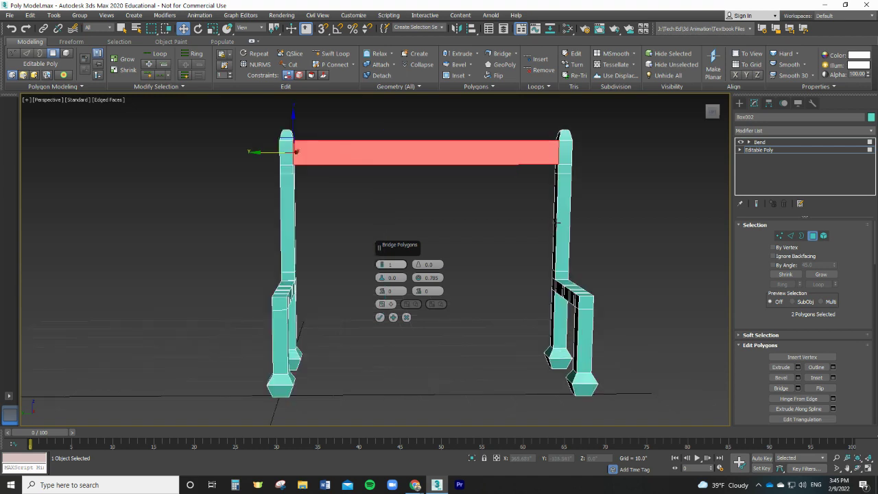
scroll(504, 252, "up", 3)
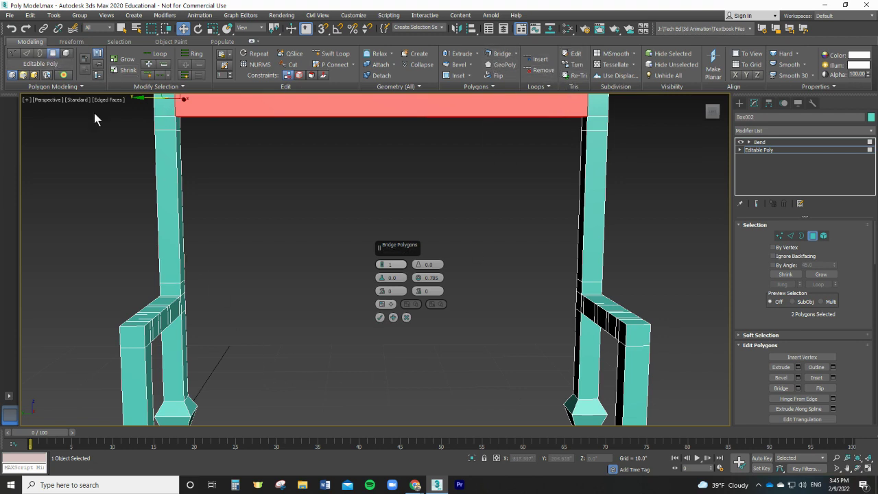
Bridge the back posts' inner faces into a panel and their tops into a top rail
left_click(181, 200)
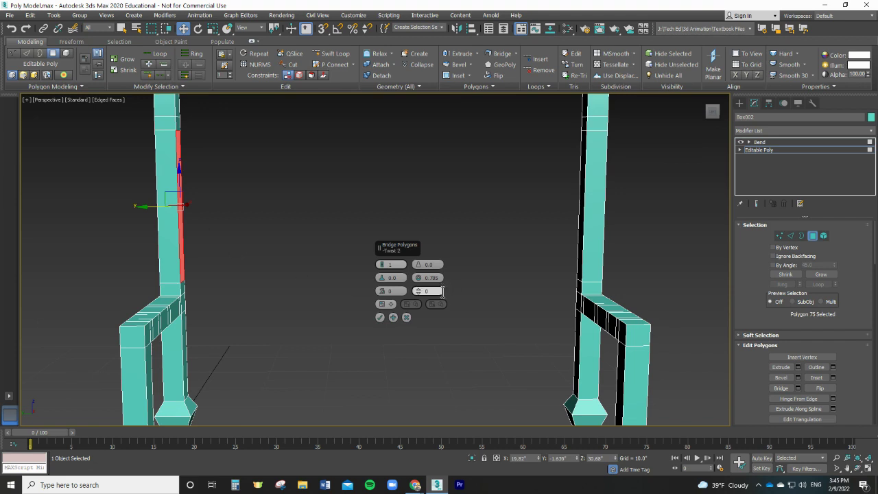
left_click(582, 232, "ctrl")
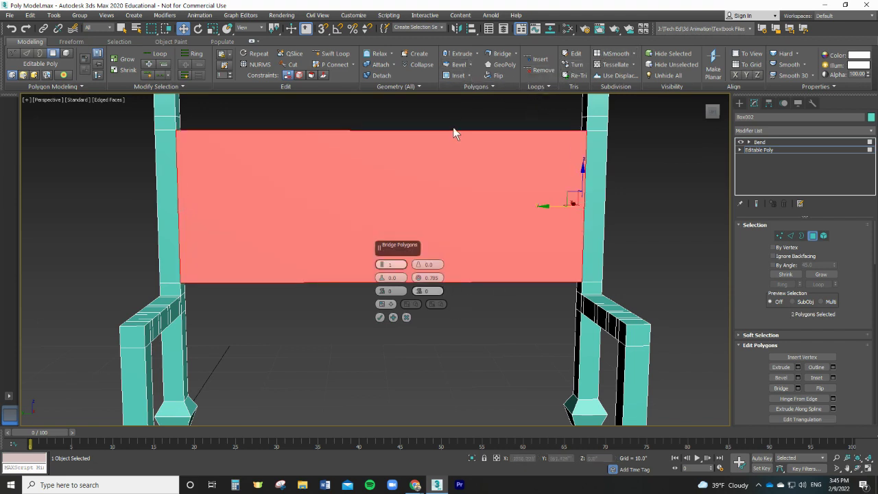
left_click(236, 128, "ctrl")
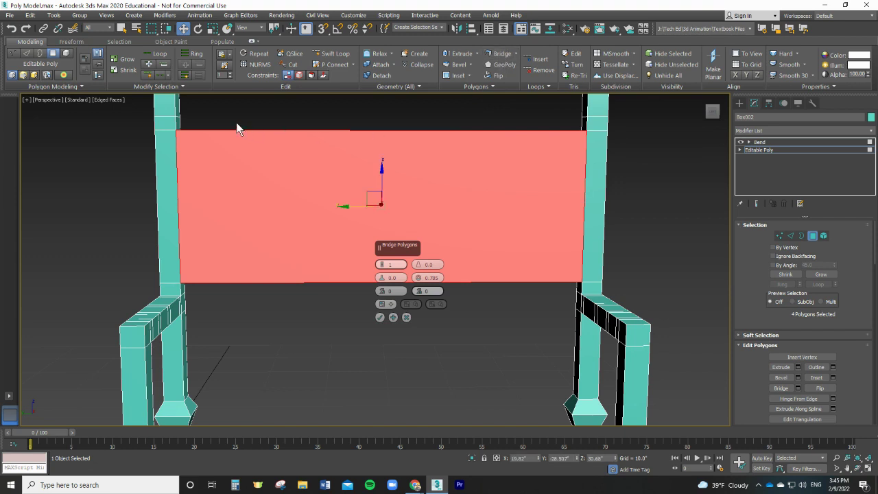
left_click(176, 101)
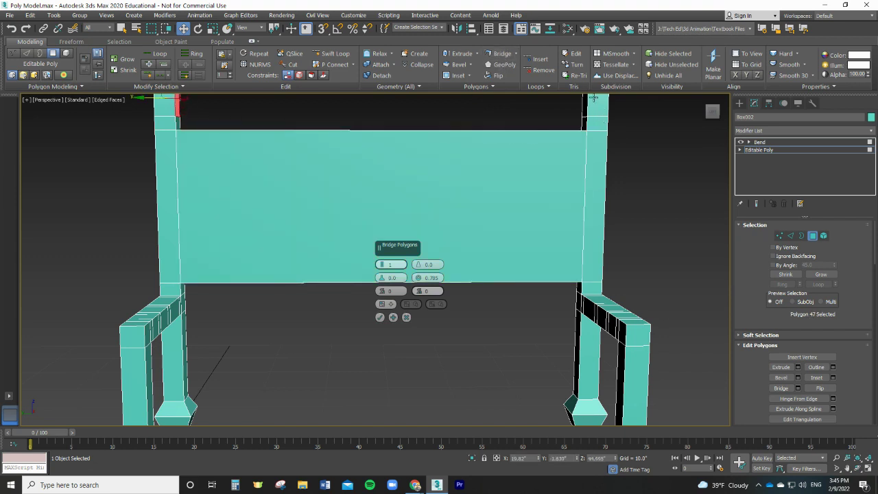
left_click(587, 106, "ctrl")
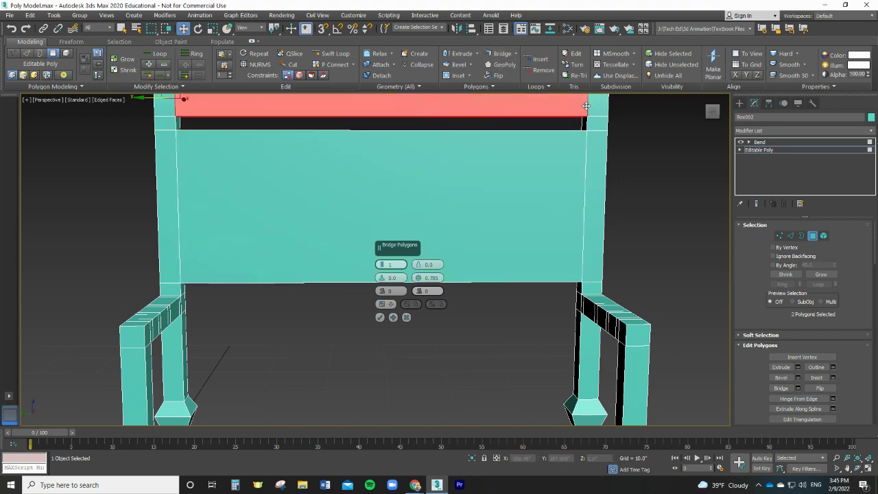
left_click(499, 53)
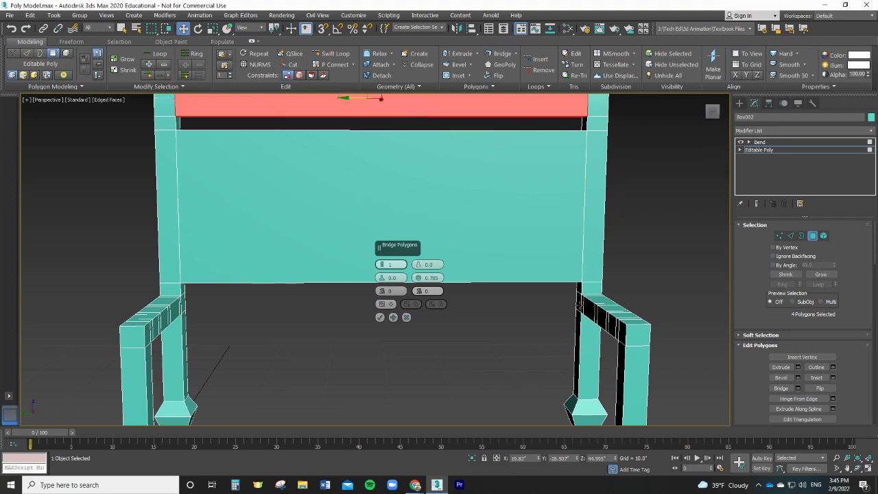
Bridge matching left and right arm faces into a front seat beam
left_click(578, 303)
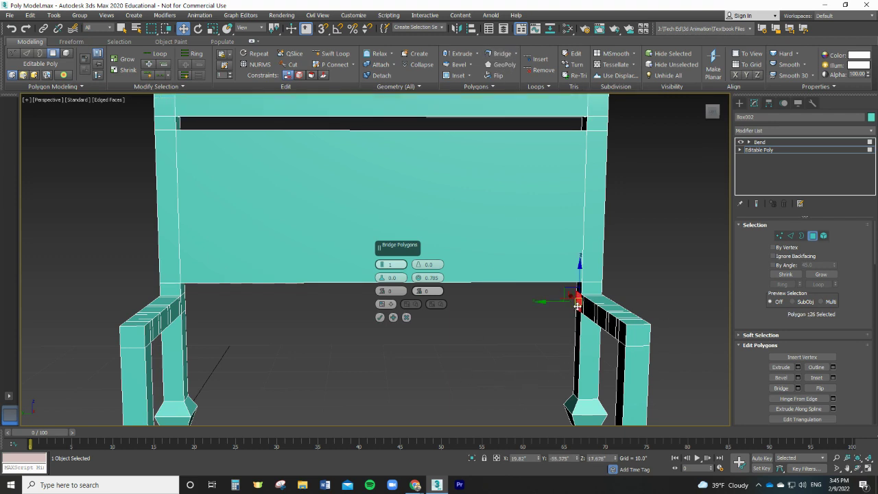
left_click(182, 309)
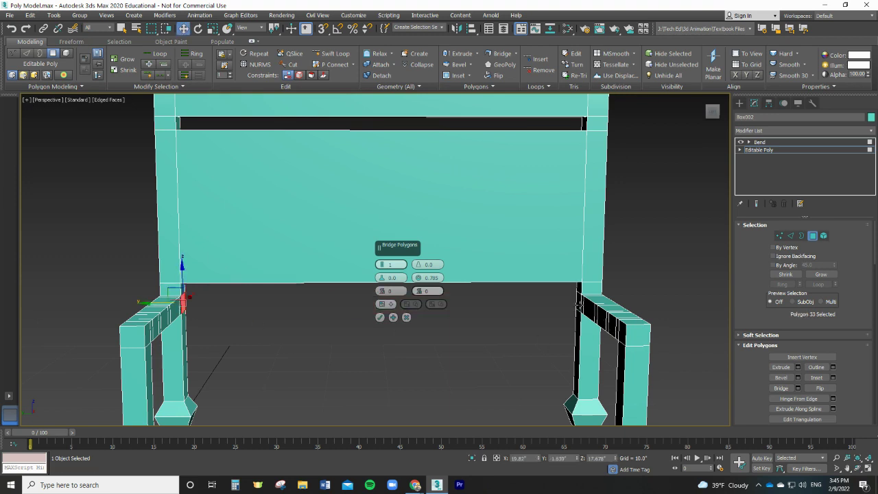
left_click(580, 306, "ctrl")
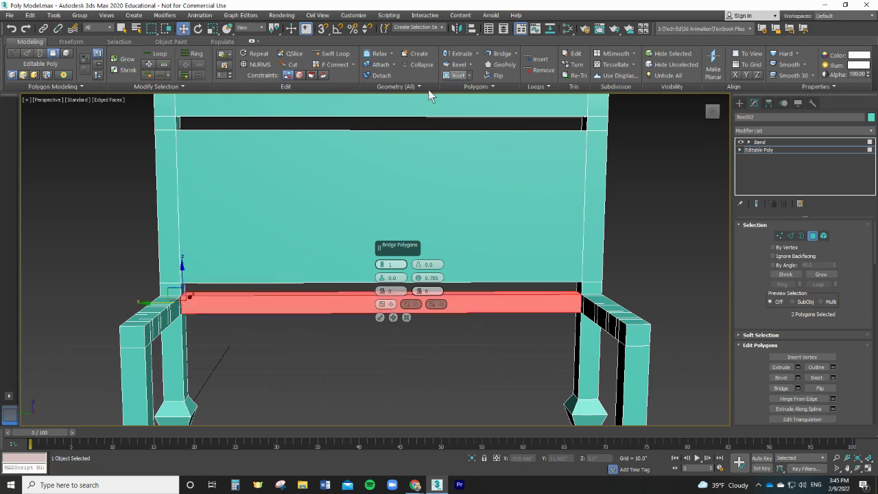
left_click(174, 311)
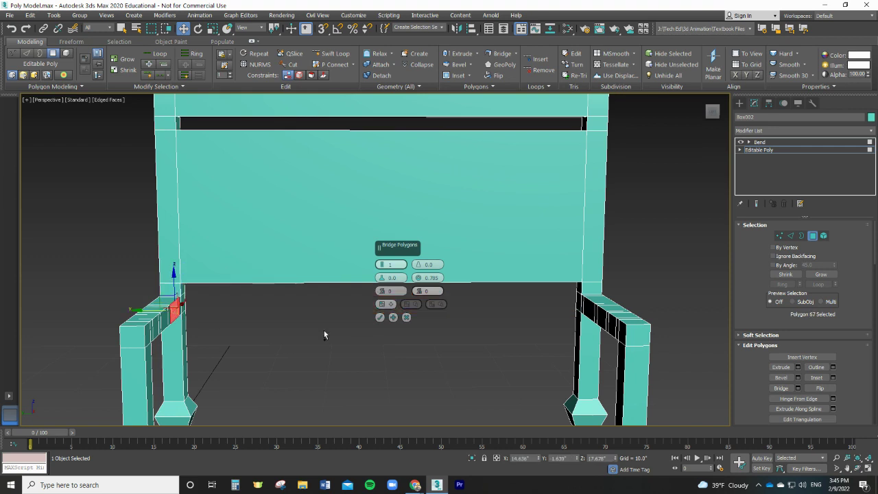
left_click(584, 308, "ctrl")
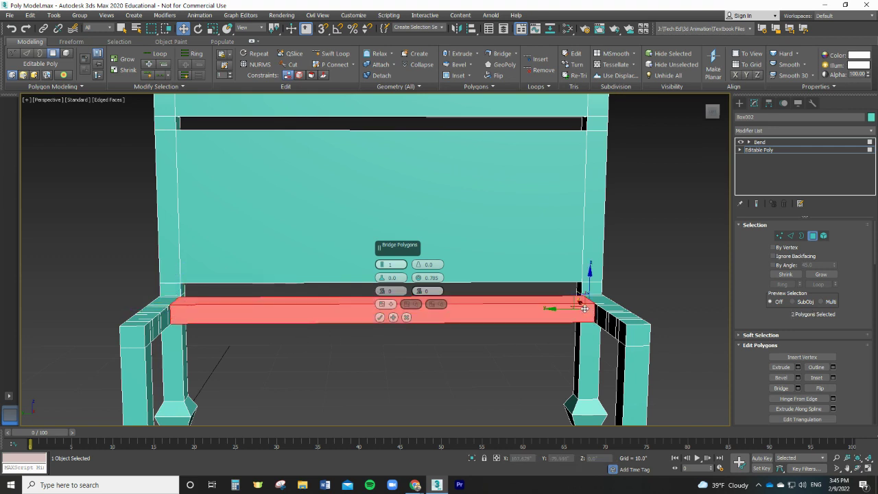
left_click(183, 294)
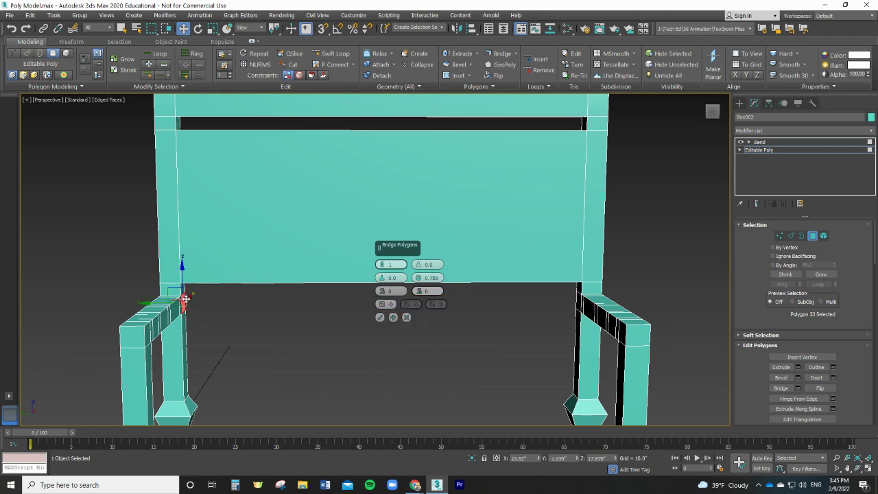
left_click(406, 317)
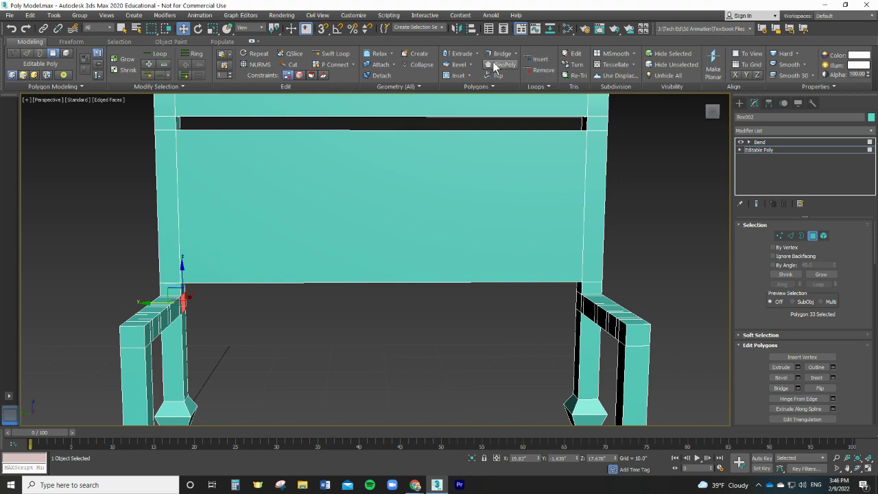
left_click(578, 301, "ctrl")
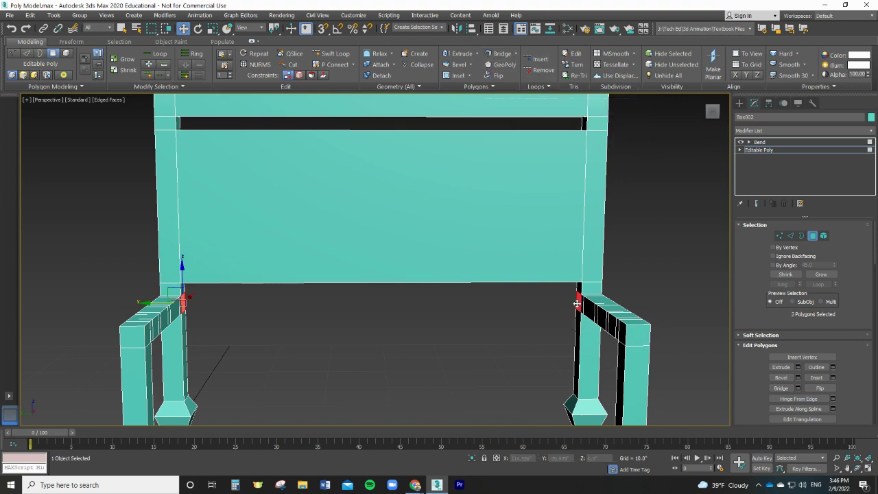
left_click(183, 302, "ctrl")
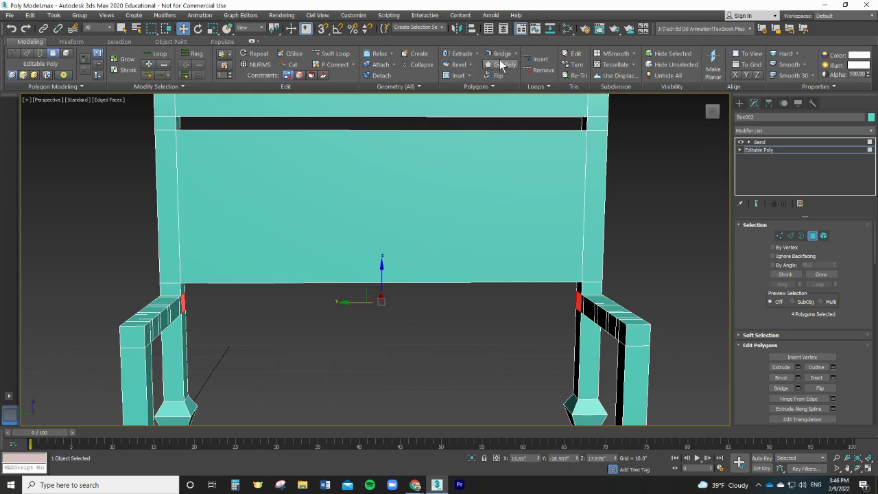
left_click(499, 54)
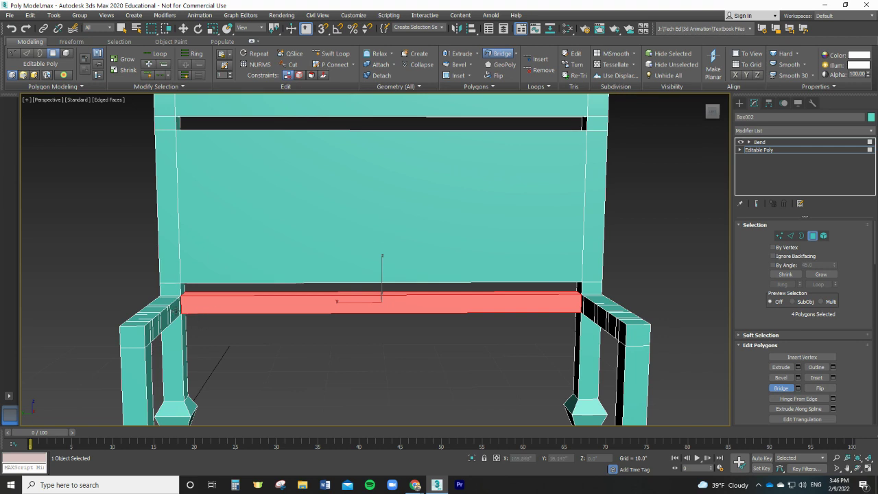
Bridge two more pairs of arm faces into additional seat slats
left_click(177, 314)
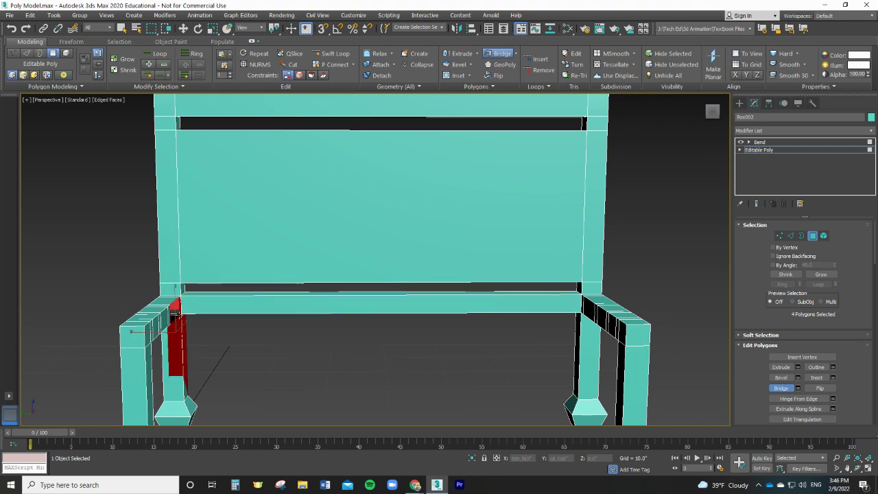
key("ctrl+z")
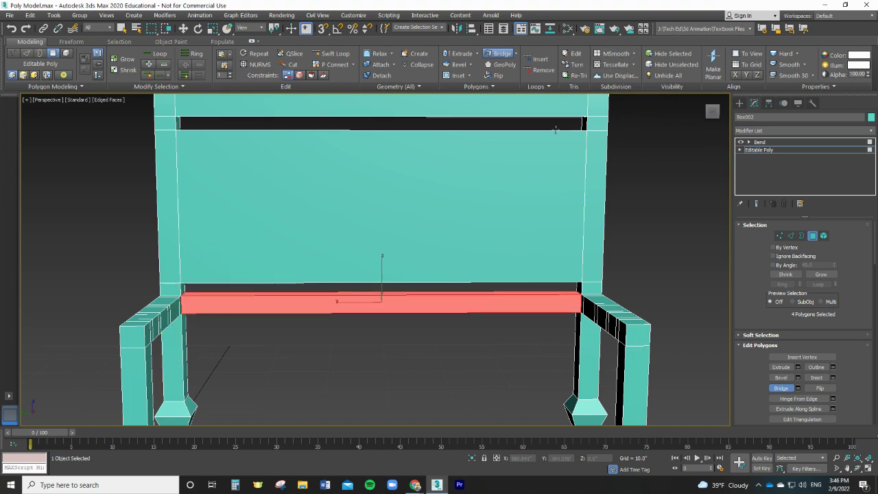
key("w")
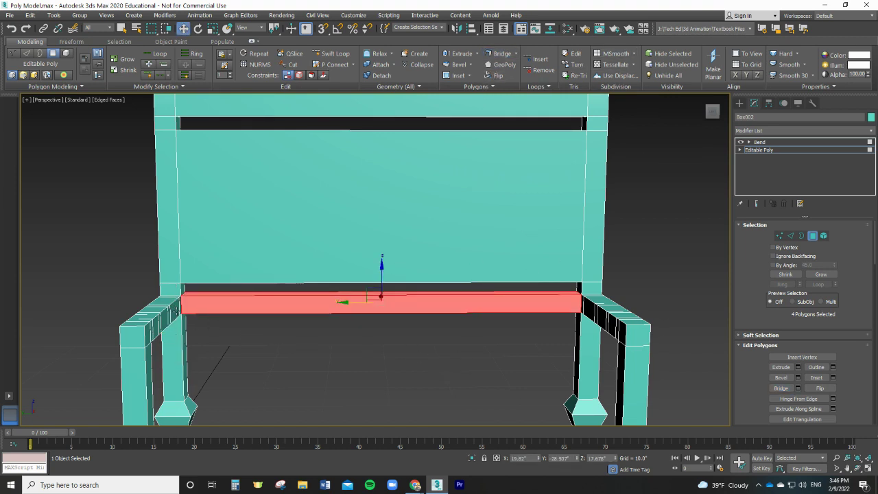
left_click(175, 308)
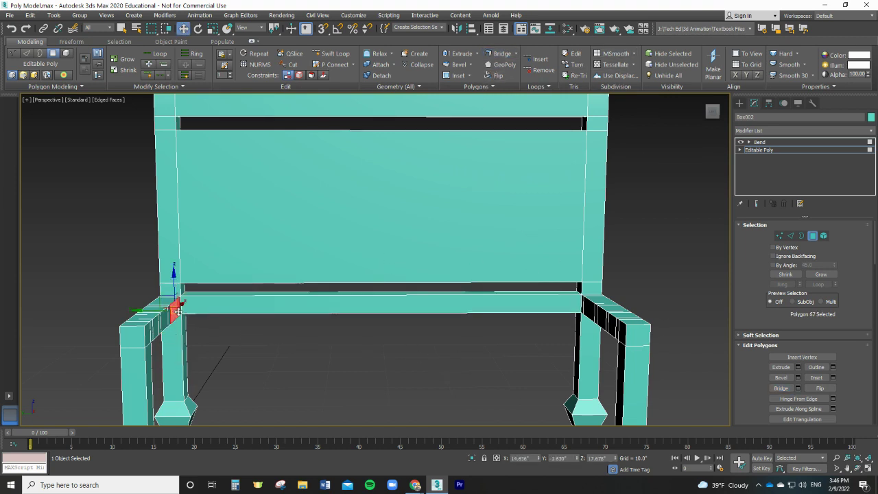
left_click(588, 310, "ctrl")
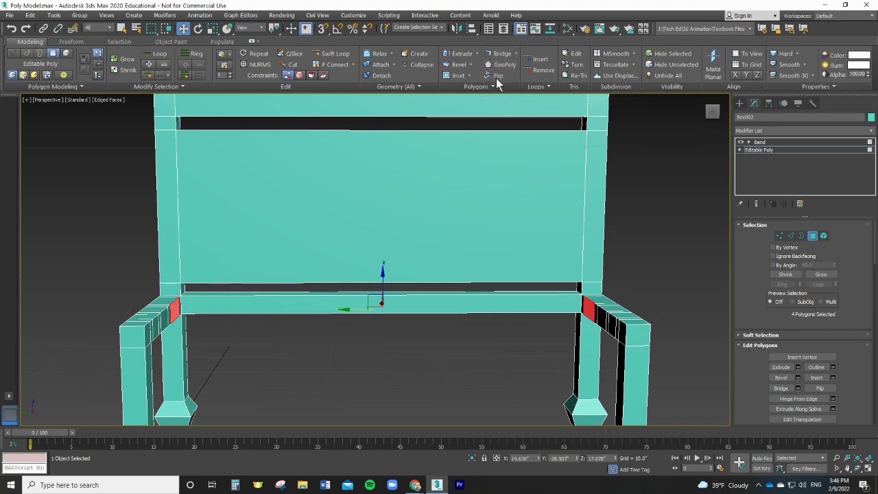
left_click(498, 55)
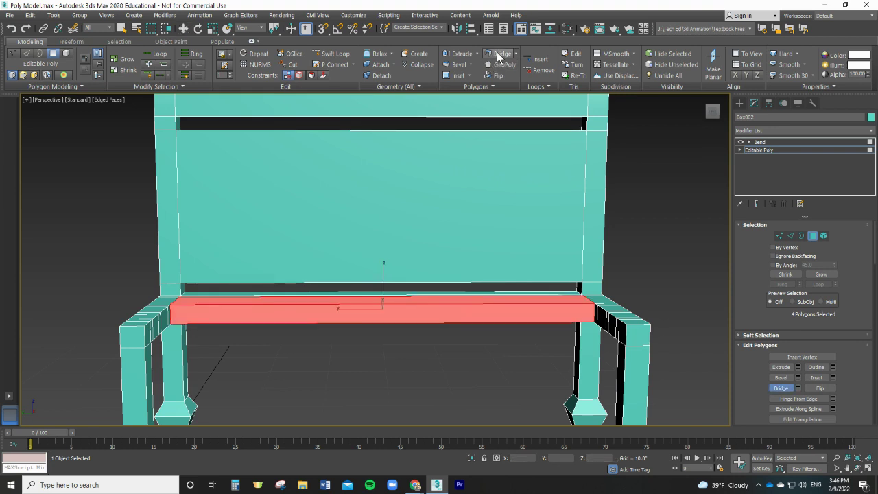
key("w")
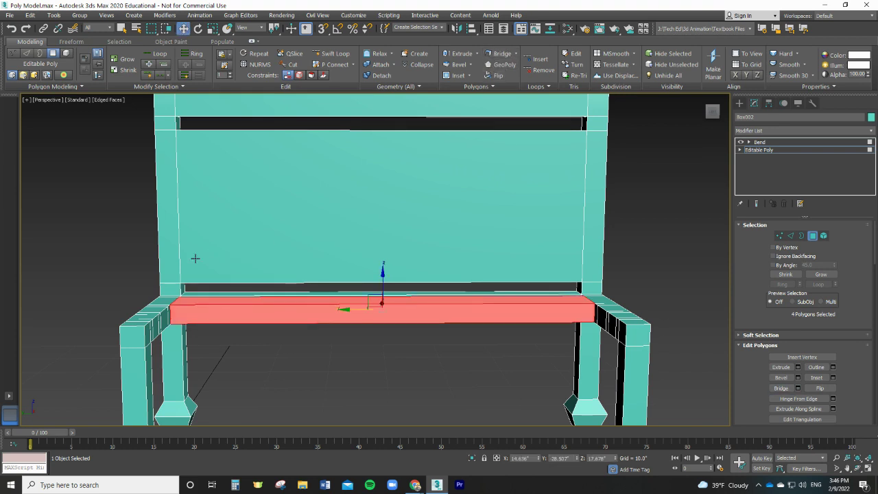
left_click(163, 320)
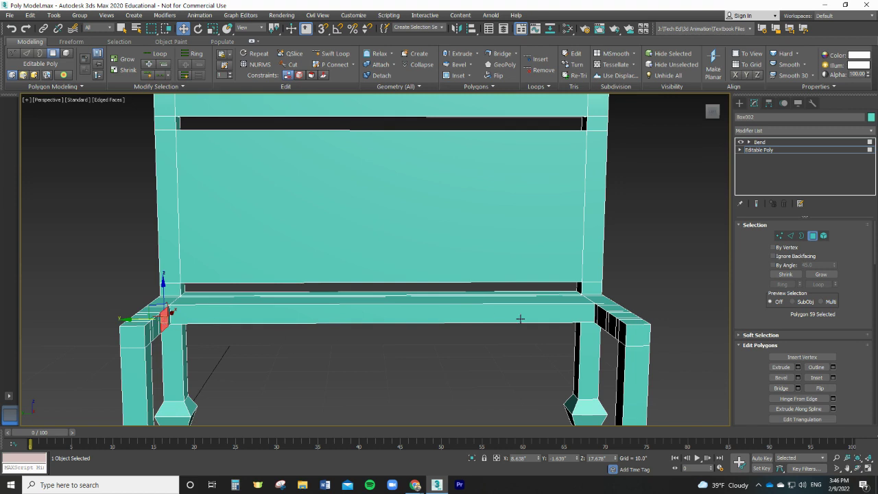
left_click(600, 316, "ctrl")
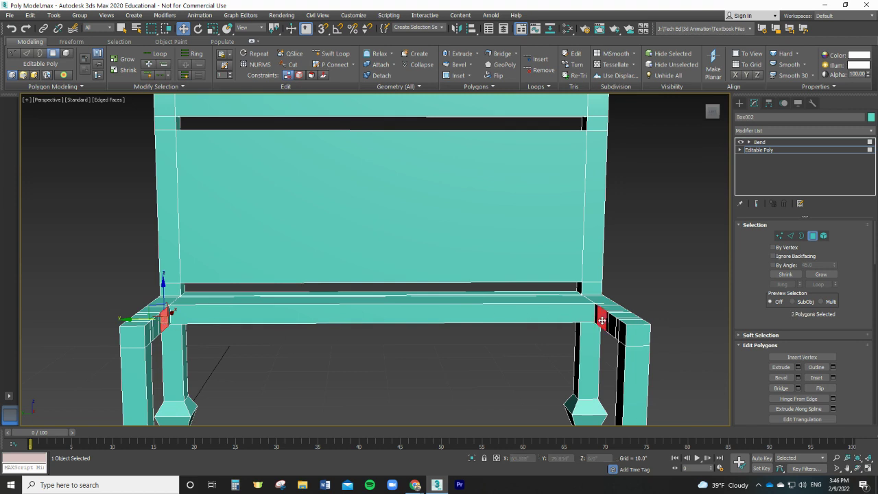
left_click(504, 57)
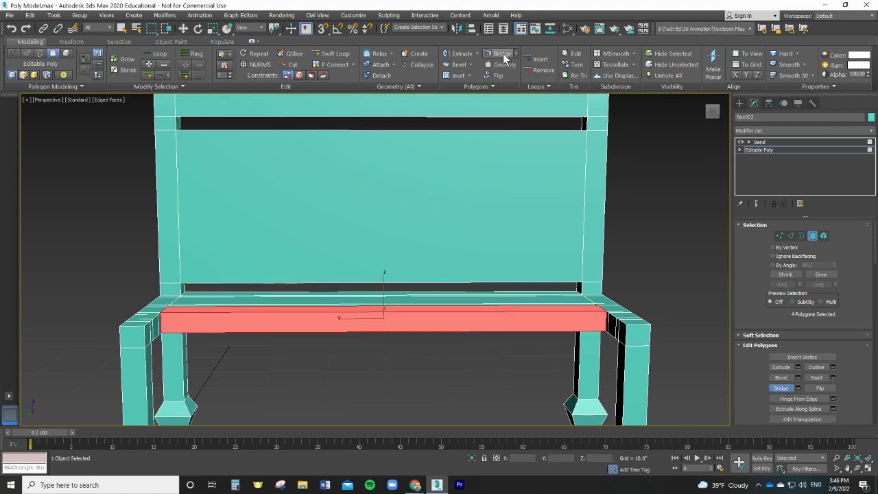
key("w")
Bridge the left and right seat-corner front faces into a front rail
left_click(379, 355)
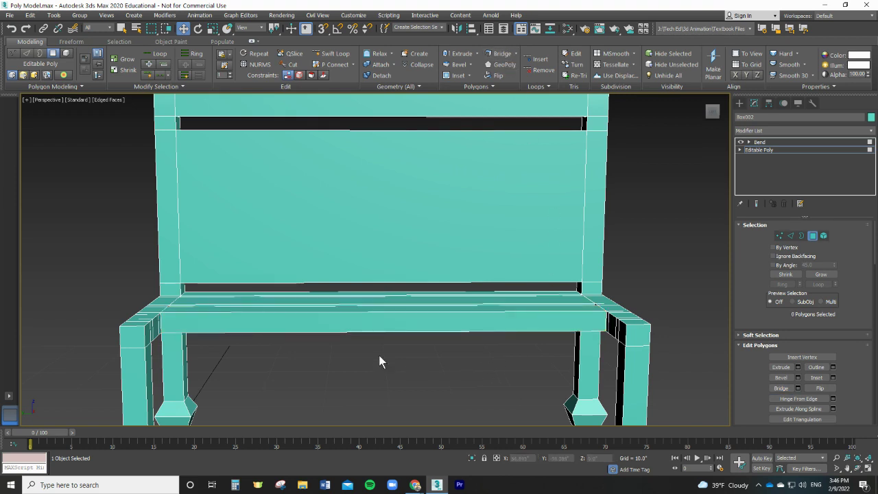
left_click(157, 323)
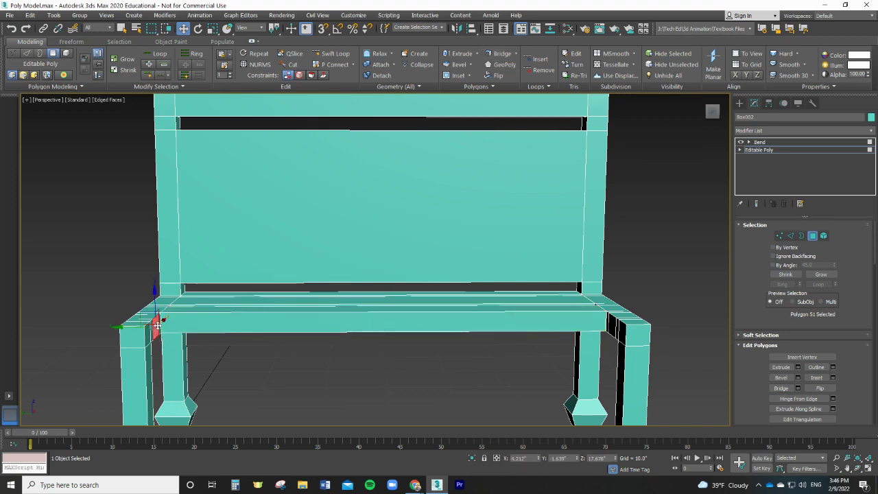
left_click(609, 323, "ctrl")
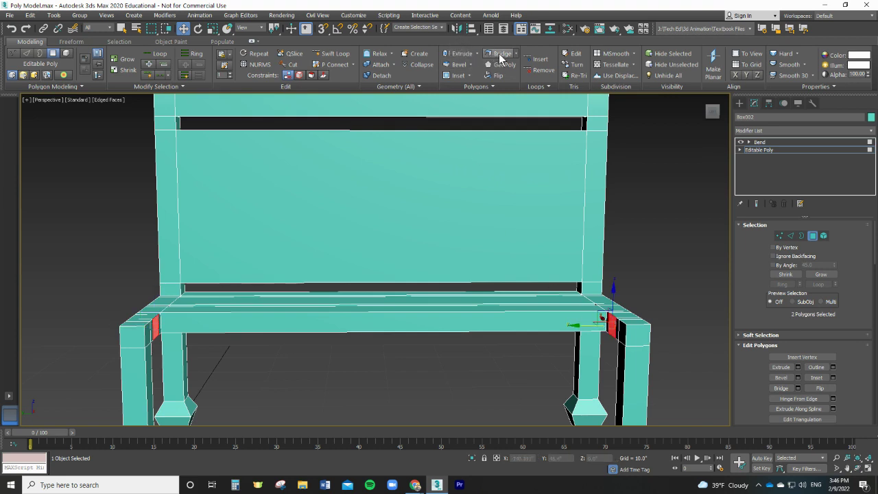
left_click(469, 310)
left_click(468, 309, "shift")
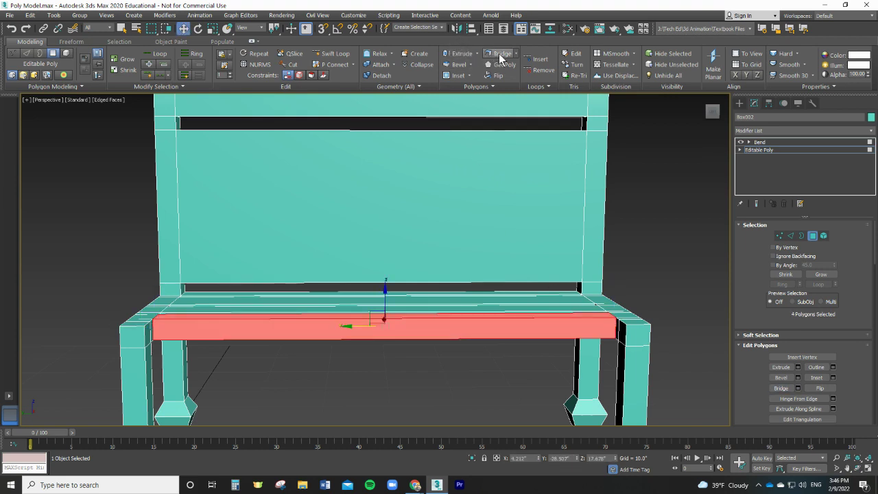
left_click(451, 371)
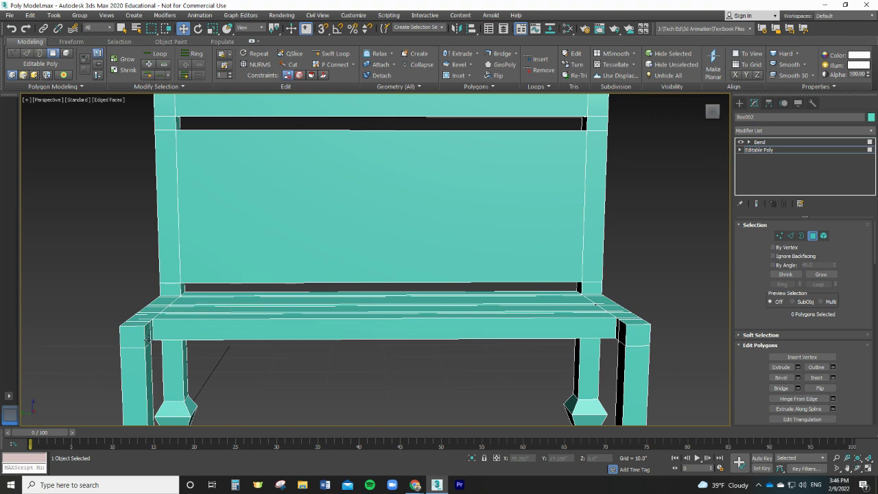
left_click(147, 336)
left_click(620, 332, "ctrl")
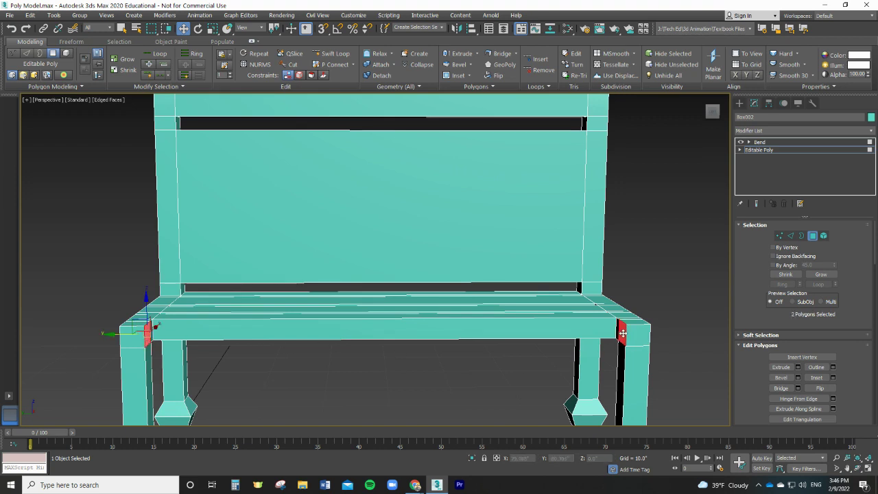
left_click(499, 58)
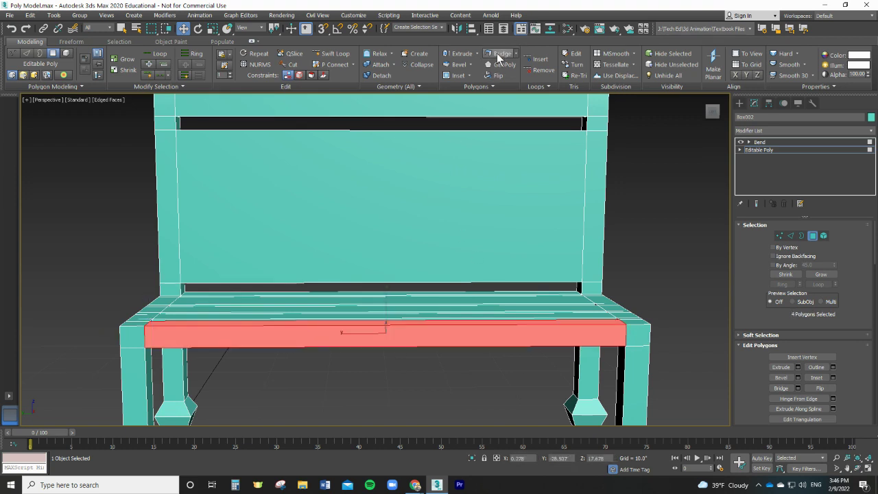
left_click(638, 225)
scroll(620, 238, "down", 2)
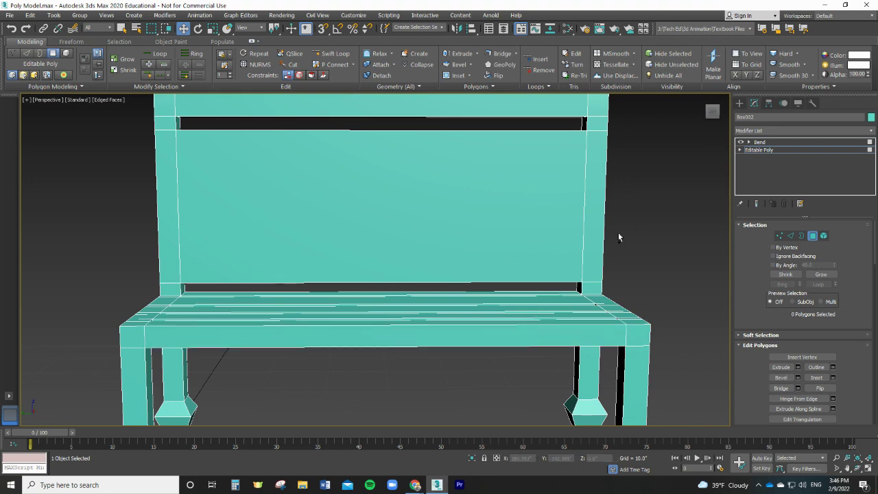
middle_click_drag(619, 237, 622, 280, "alt")
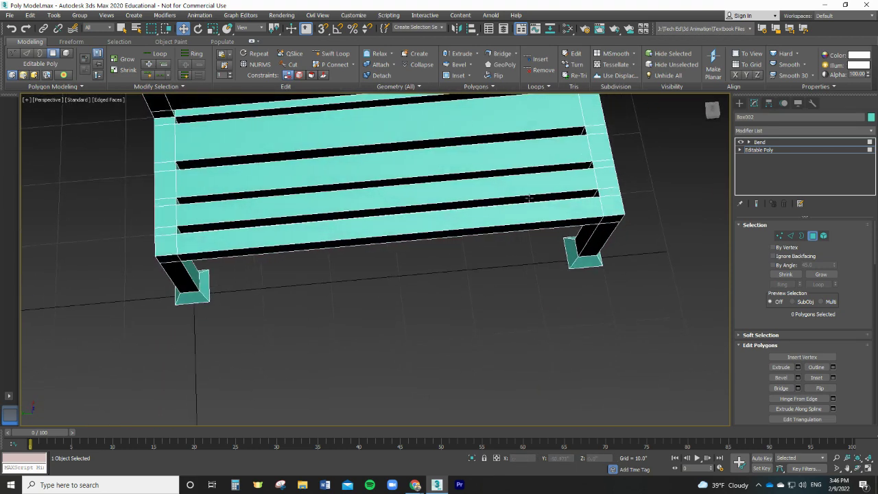
middle_click_drag(496, 297, 491, 256, "alt")
scroll(492, 252, "down", 5)
scroll(480, 261, "up", 2)
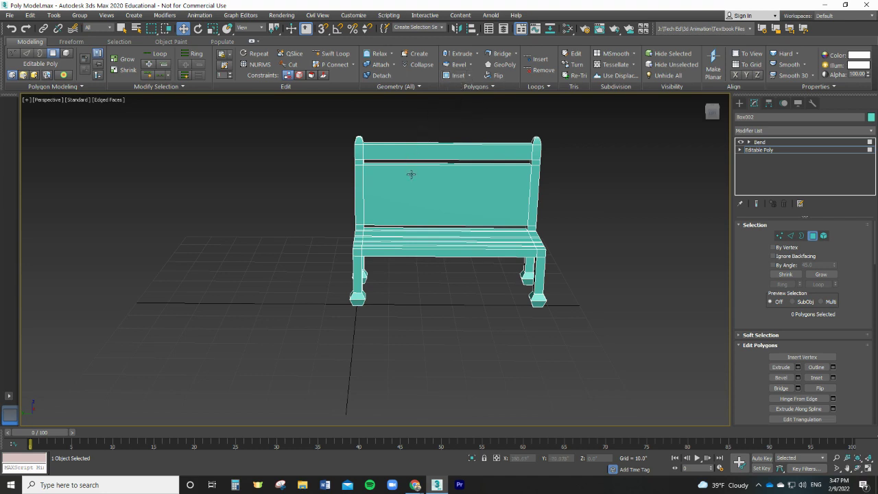
Inset the backrest panel face and the top rail face to leave narrow borders
left_click(66, 54)
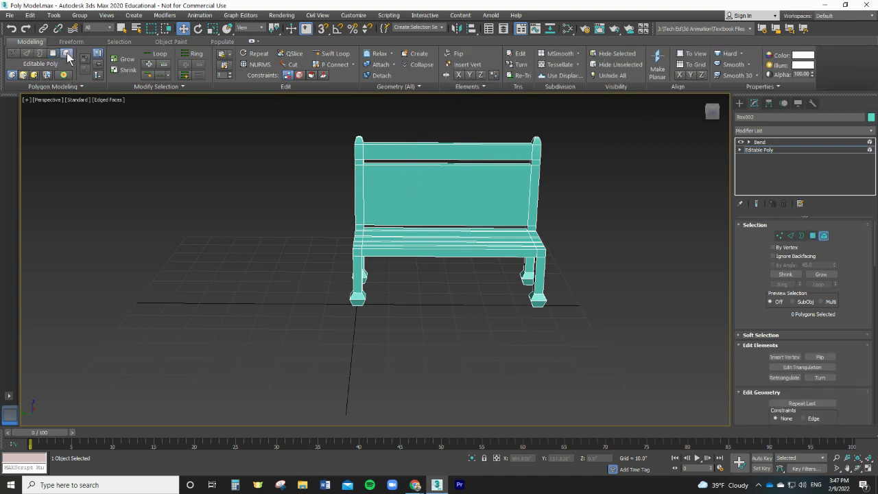
left_click(53, 53)
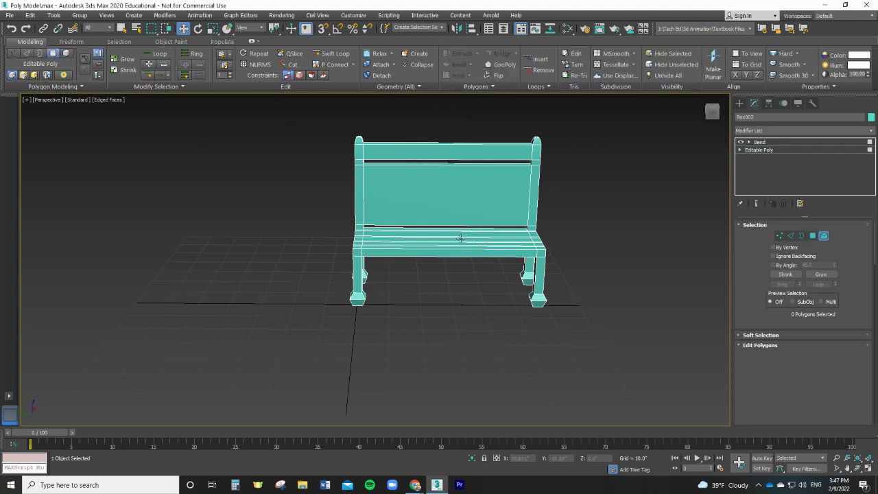
left_click(448, 193)
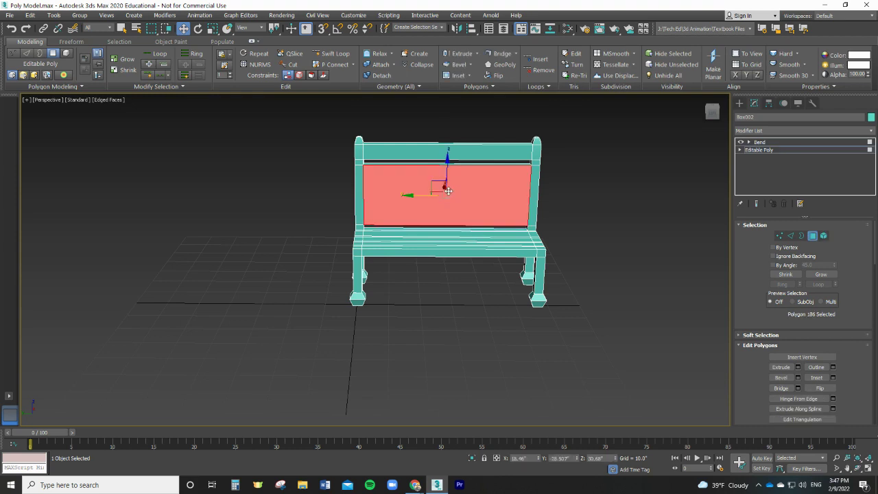
left_click(457, 75)
left_click_drag(467, 183, 456, 186)
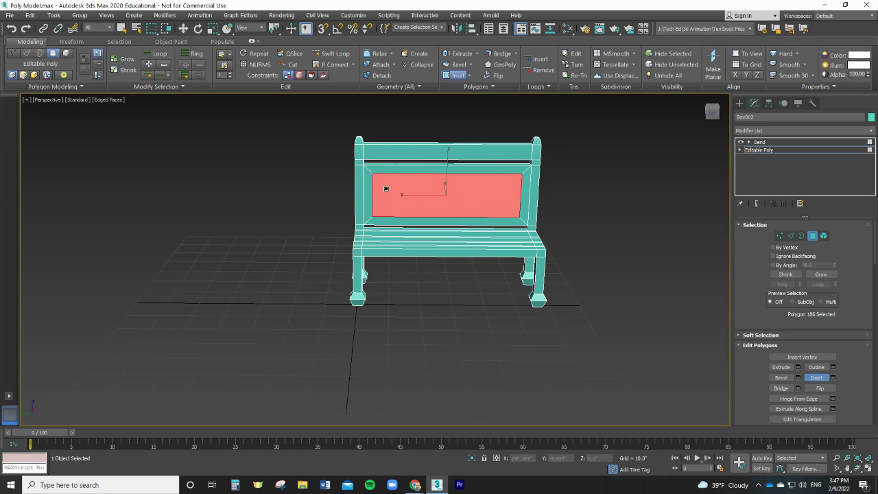
left_click(422, 154)
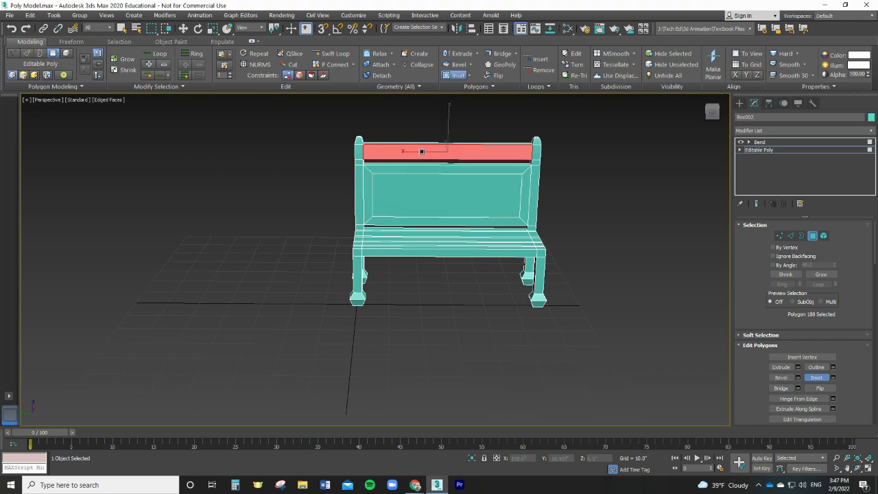
left_click_drag(471, 149, 464, 151)
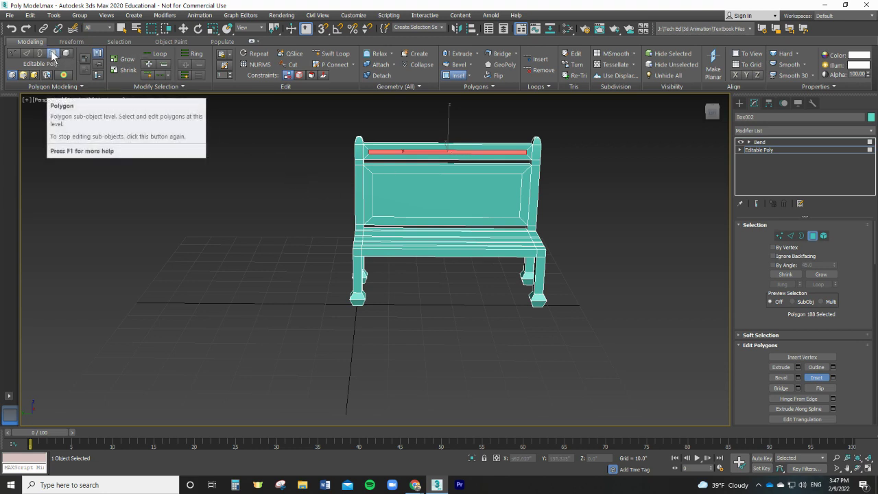
Nudge the top rail's inset face upward and adjust its extrusion slightly
left_click(183, 28)
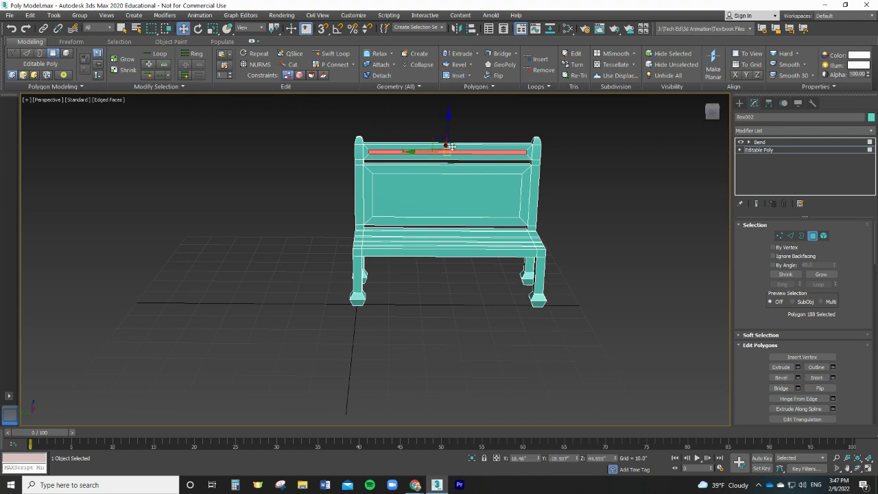
scroll(451, 146, "up", 3)
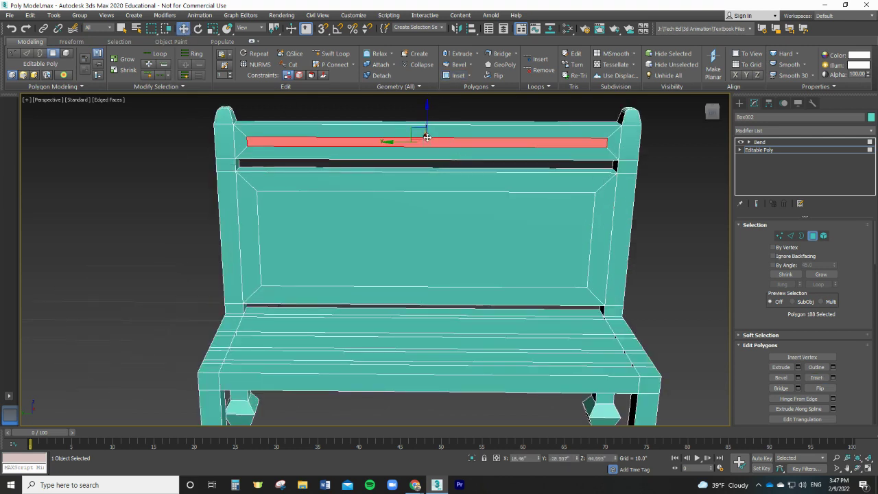
left_click_drag(425, 134, 423, 134)
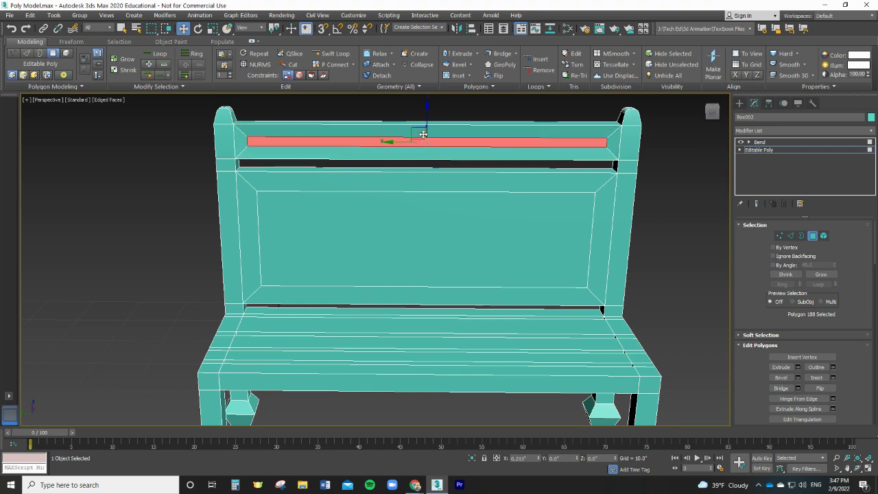
left_click(460, 53)
left_click_drag(430, 139, 433, 139)
Extrude the backrest's inner panel inward to recess it, then deselect
left_click(441, 240)
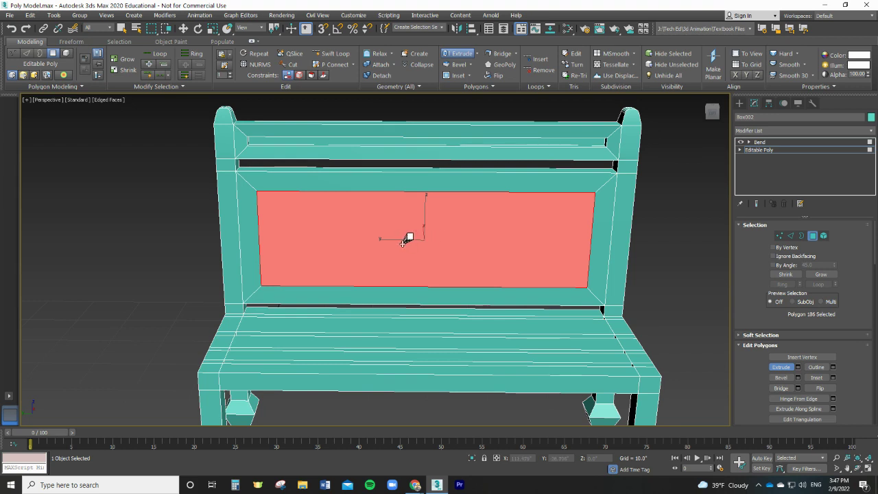
left_click_drag(401, 243, 402, 252)
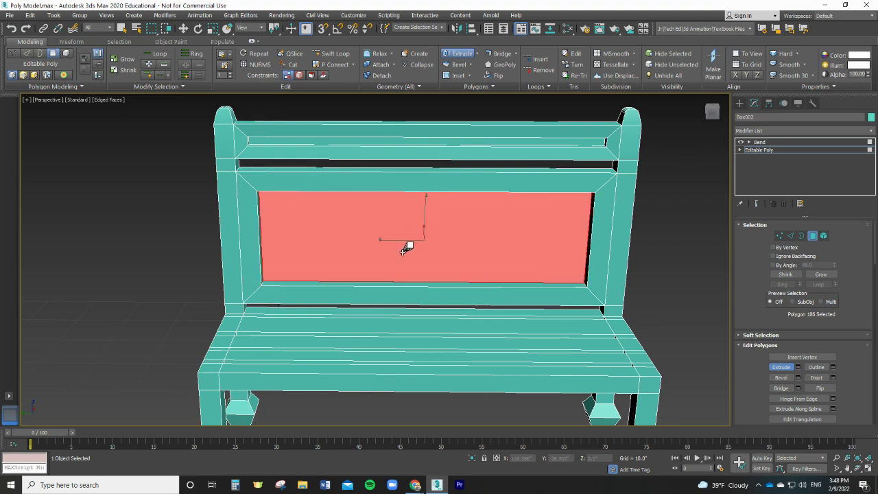
left_click(686, 255)
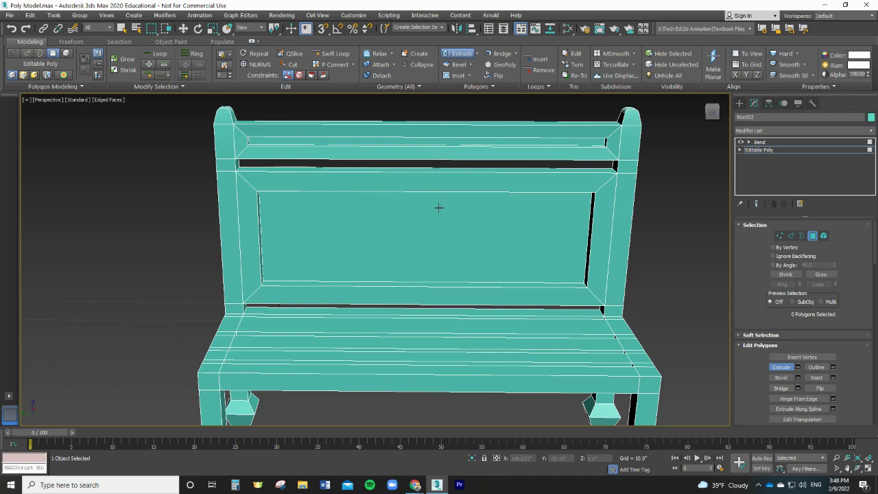
scroll(651, 260, "down", 5)
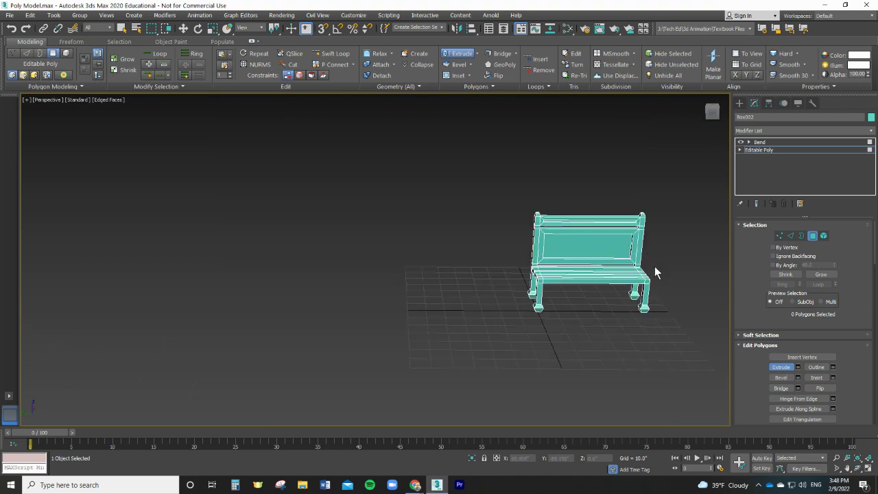
Orbit around the finished bench, then switch to Chrome's Loom Personal Library tab
scroll(654, 268, "up", 3)
middle_click_drag(471, 358, 504, 354, "alt")
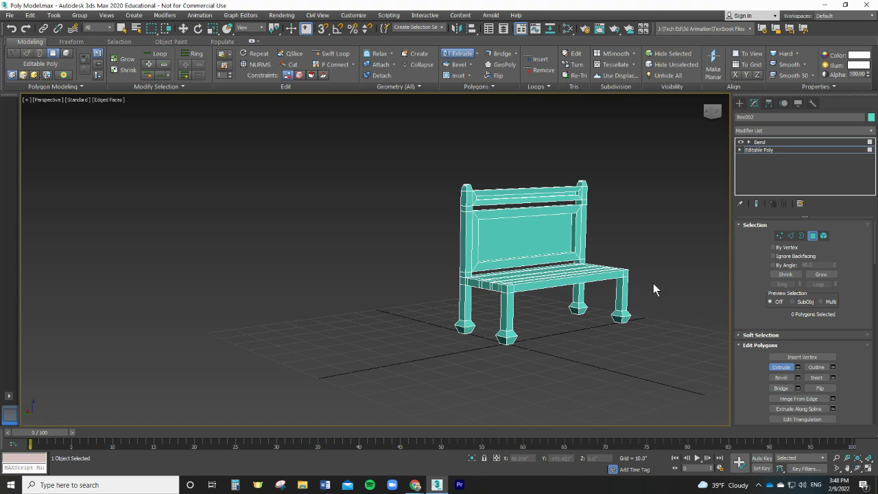
scroll(654, 285, "up", 3)
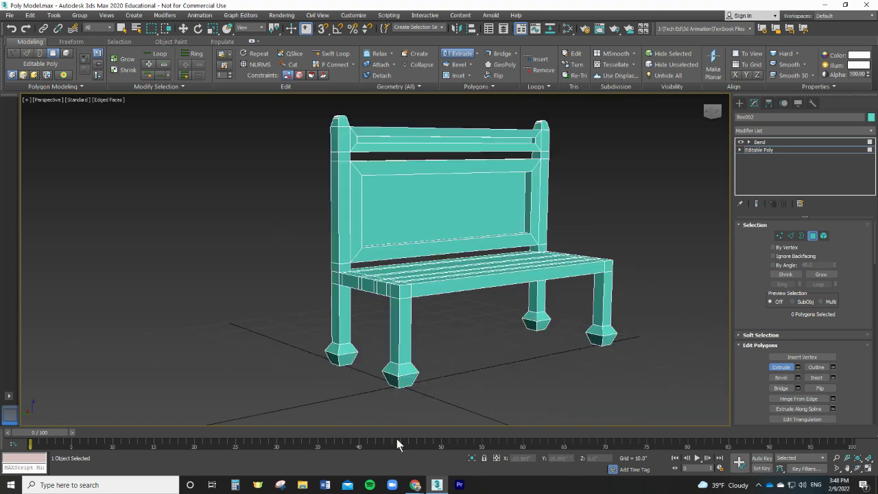
key("alt+Tab")
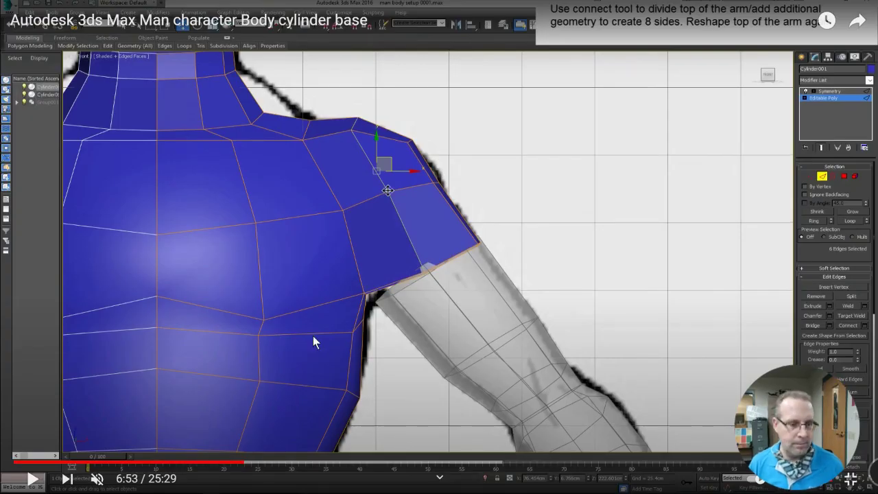
key("Escape")
left_click(218, 16)
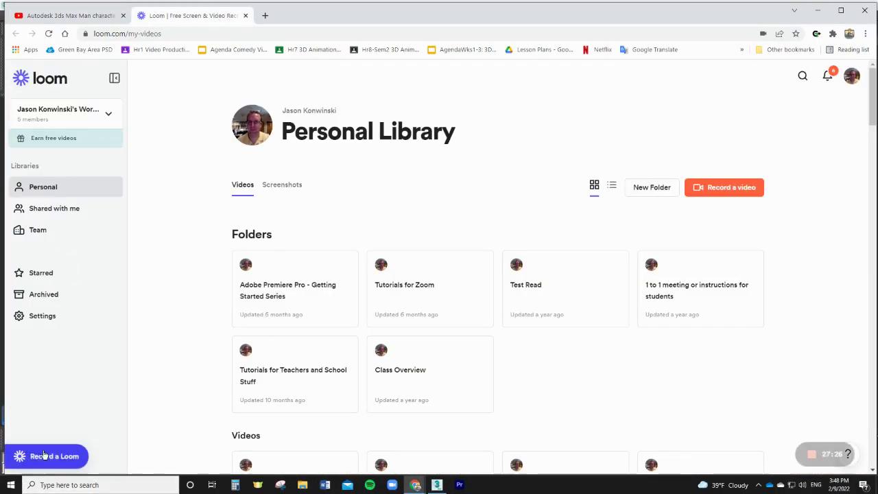